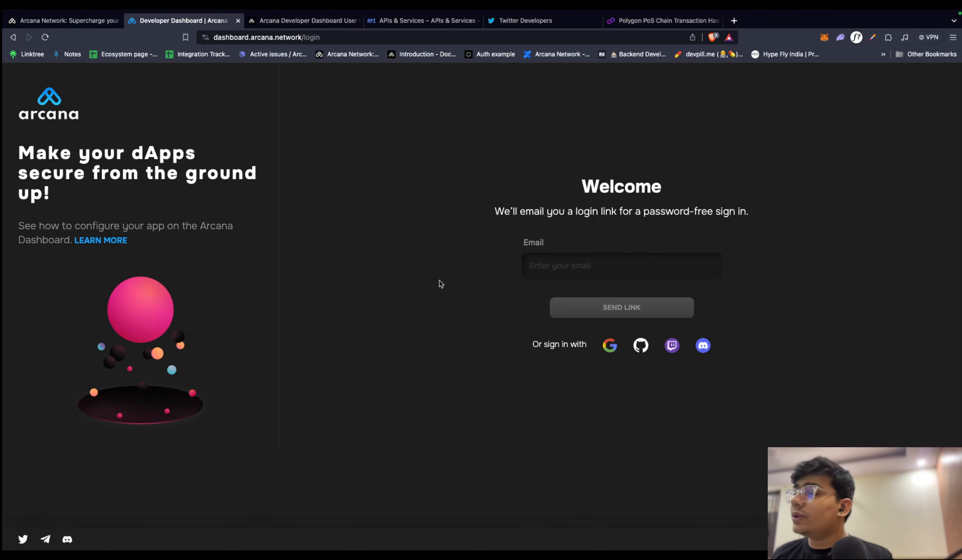
# - Sign in to the Arcana developer dashboard with the first listed Google account and return to the dashboard page
pyautogui.click(609, 346)
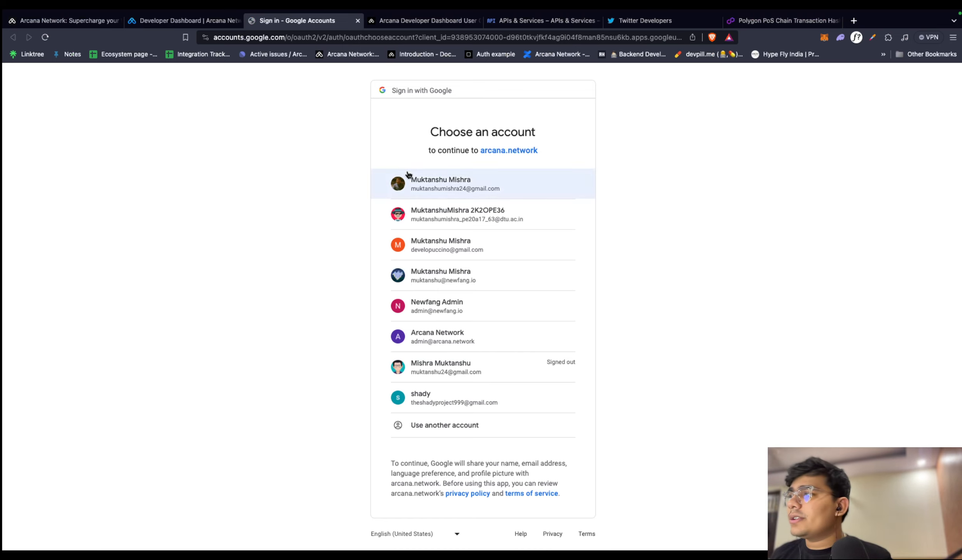
pyautogui.click(408, 175)
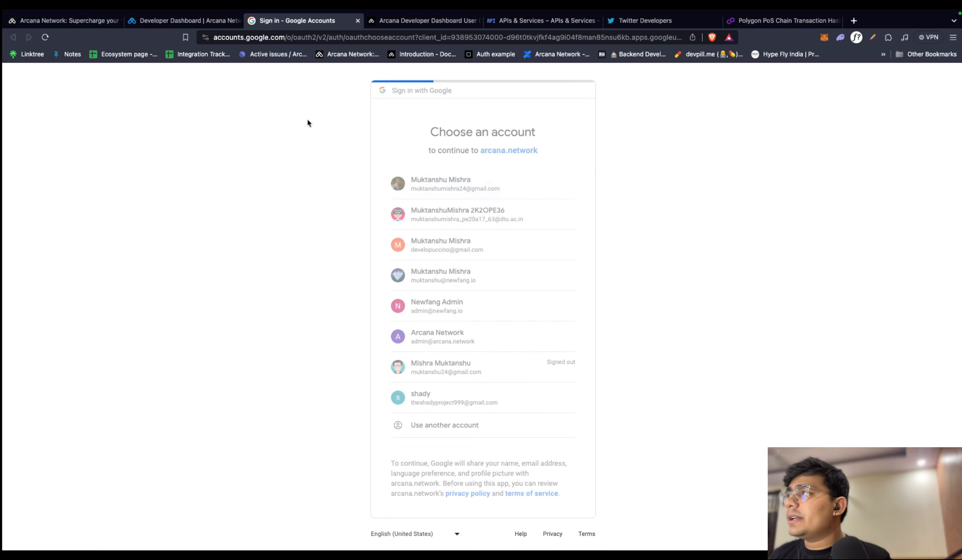
pyautogui.click(217, 22)
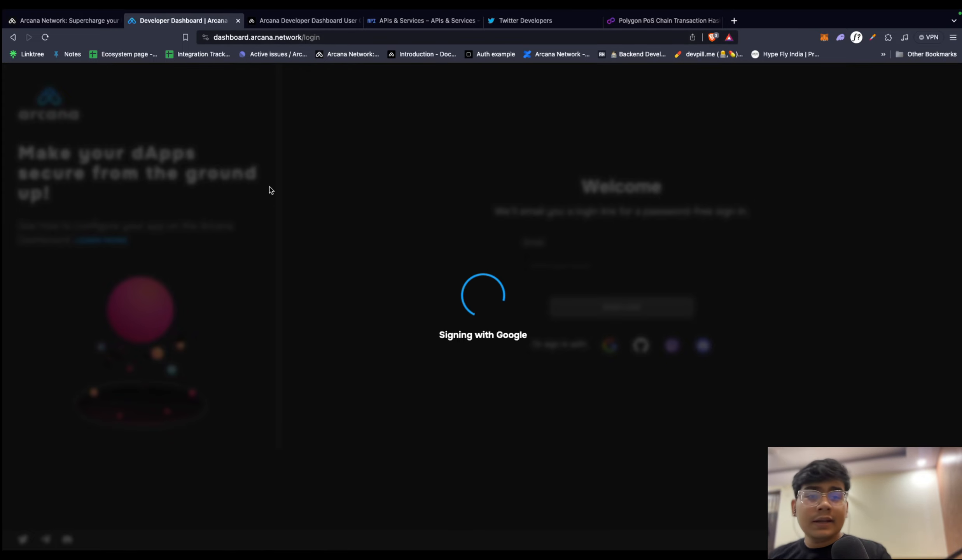
# - Read the Arcana Developer Dashboard Users Guide, from the sign-in prerequisites through app registration to the Configure Application settings
pyautogui.moveTo(322, 21); pyautogui.dragTo(178, 24)
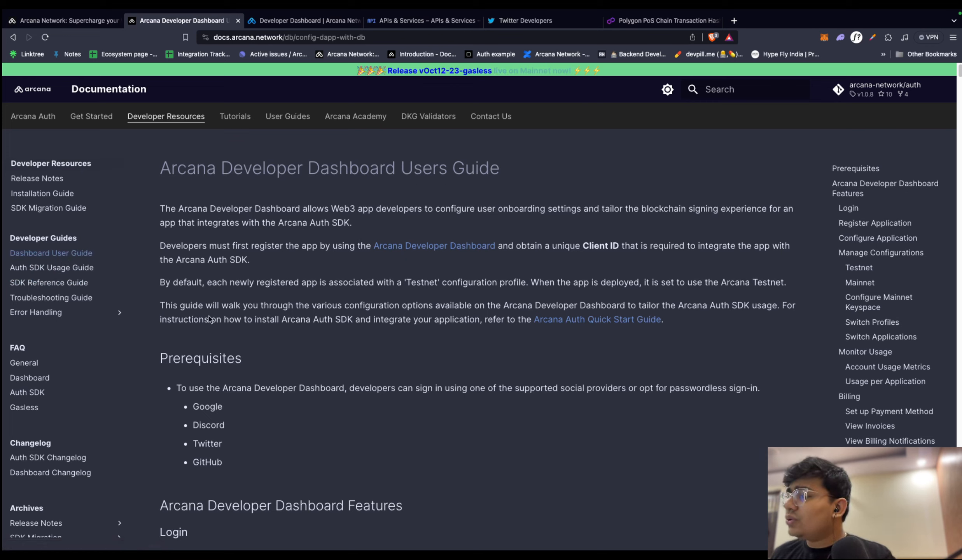
pyautogui.moveTo(243, 461); pyautogui.dragTo(195, 413)
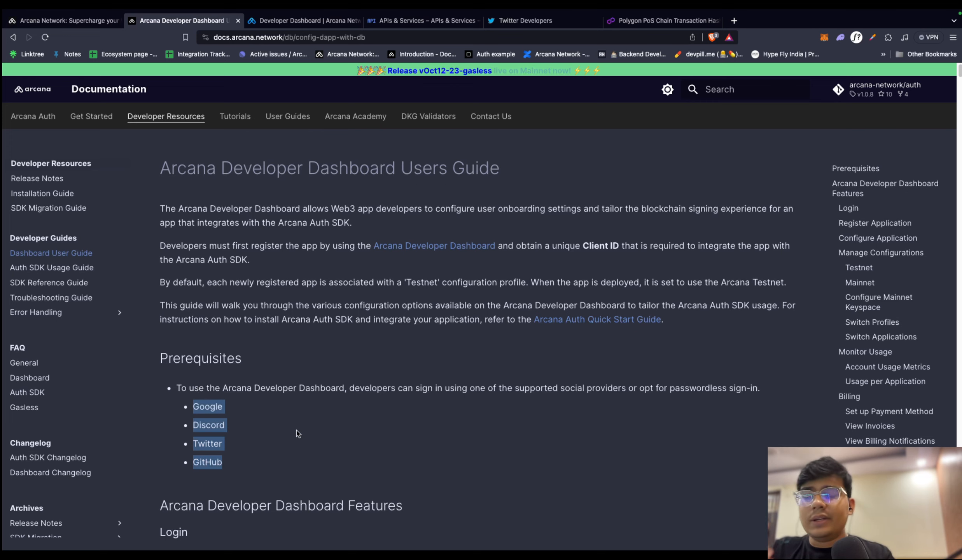
pyautogui.click(303, 416)
pyautogui.scroll(-5, 304, 416)
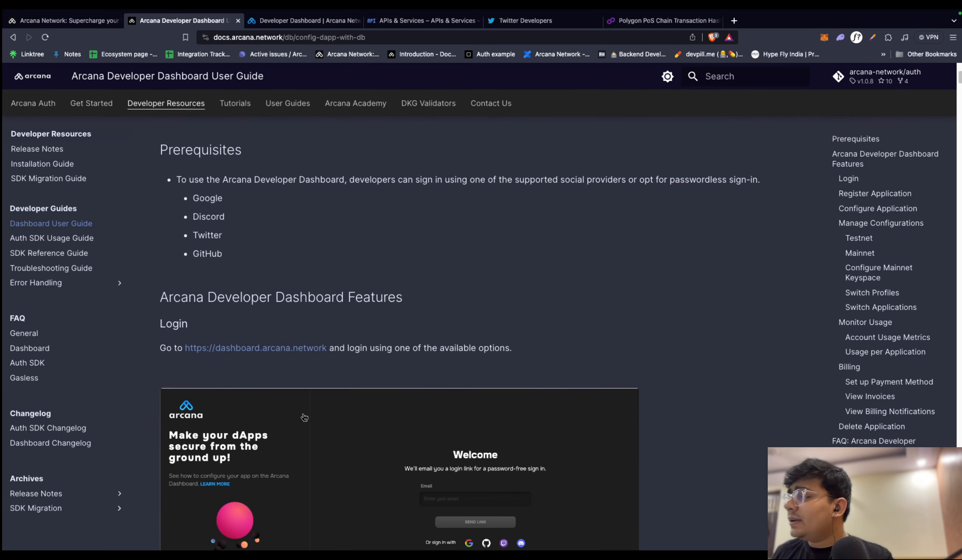
pyautogui.scroll(-4, 263, 315)
pyautogui.scroll(-6, 427, 301)
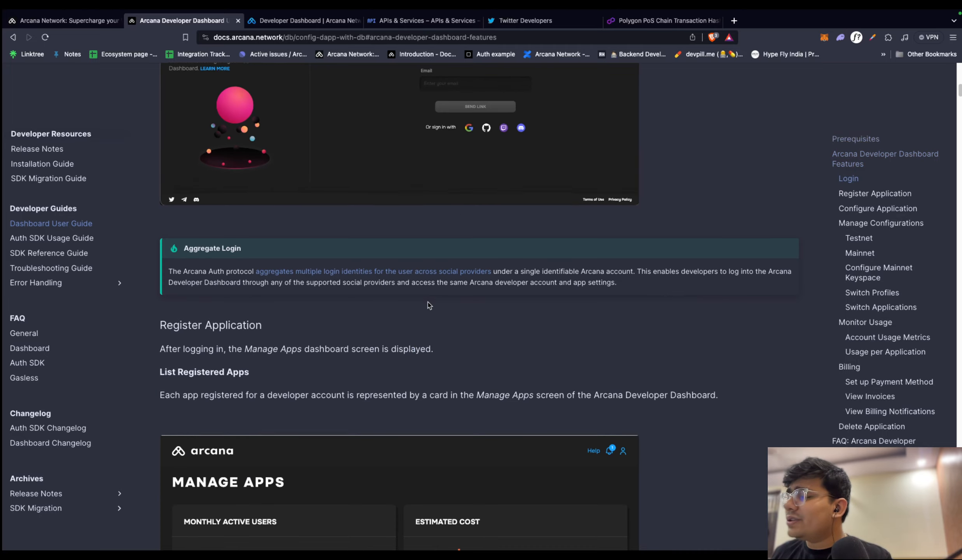
pyautogui.scroll(-20, 428, 304)
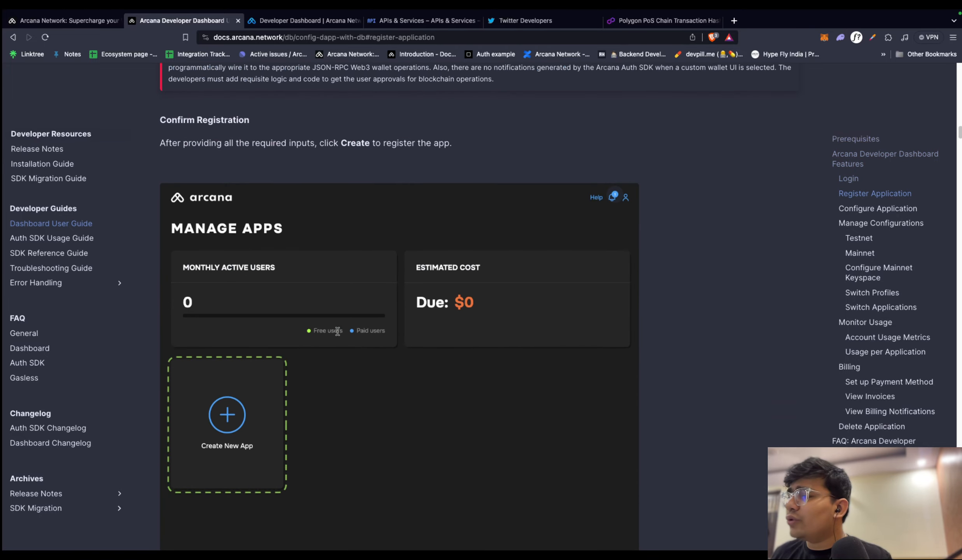
pyautogui.scroll(-20, 337, 331)
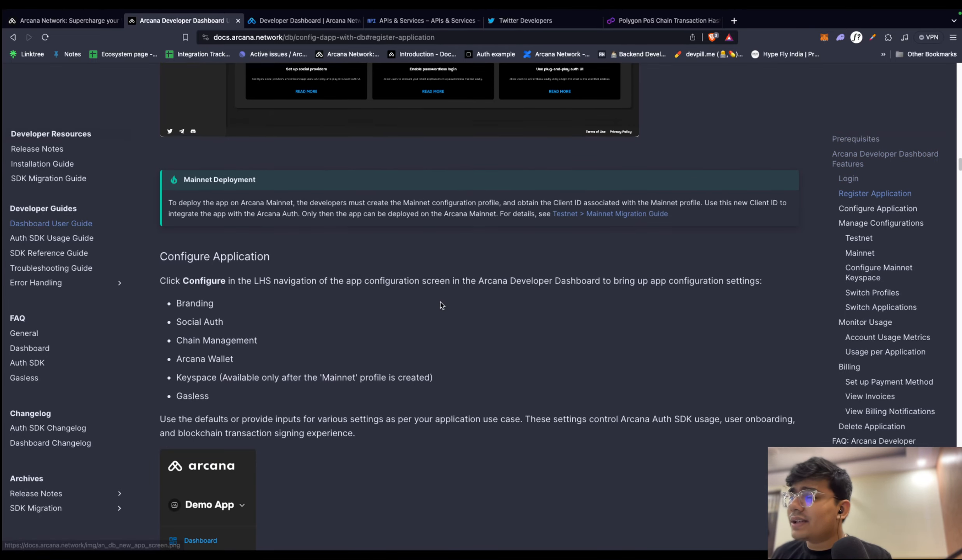
pyautogui.scroll(-10, 440, 301)
pyautogui.scroll(3, 441, 300)
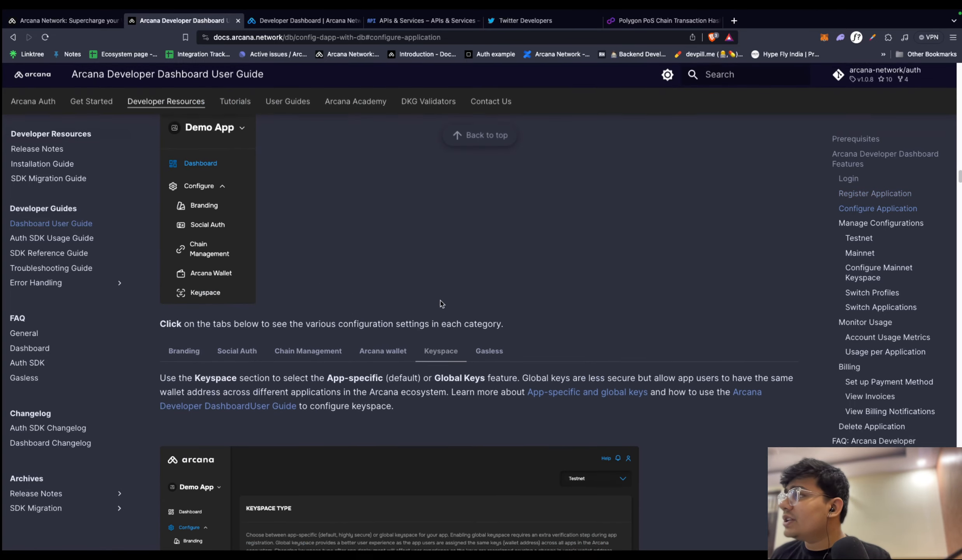
pyautogui.scroll(3, 441, 303)
pyautogui.scroll(-7, 441, 303)
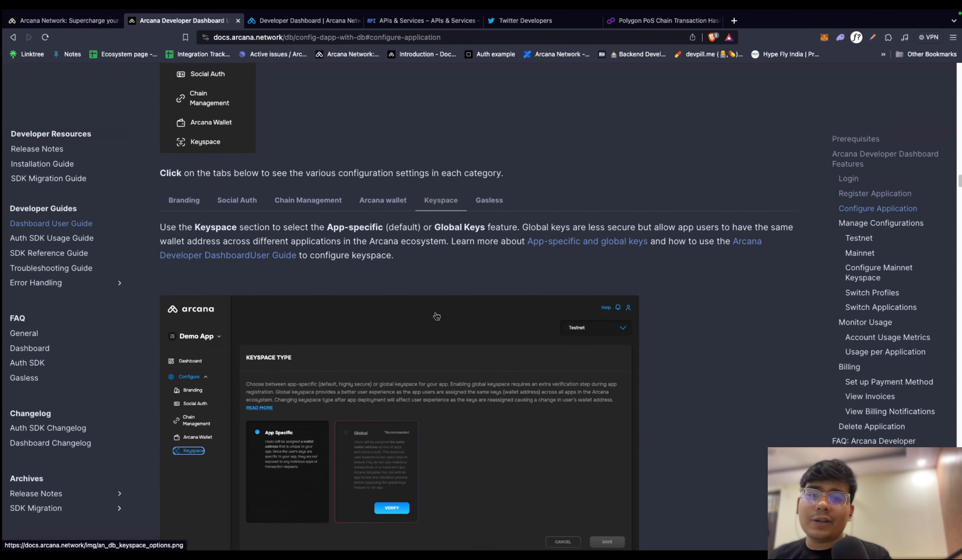
# - Return to the developer dashboard and start creating a new app named "Demo Dashboard"
pyautogui.click(287, 25)
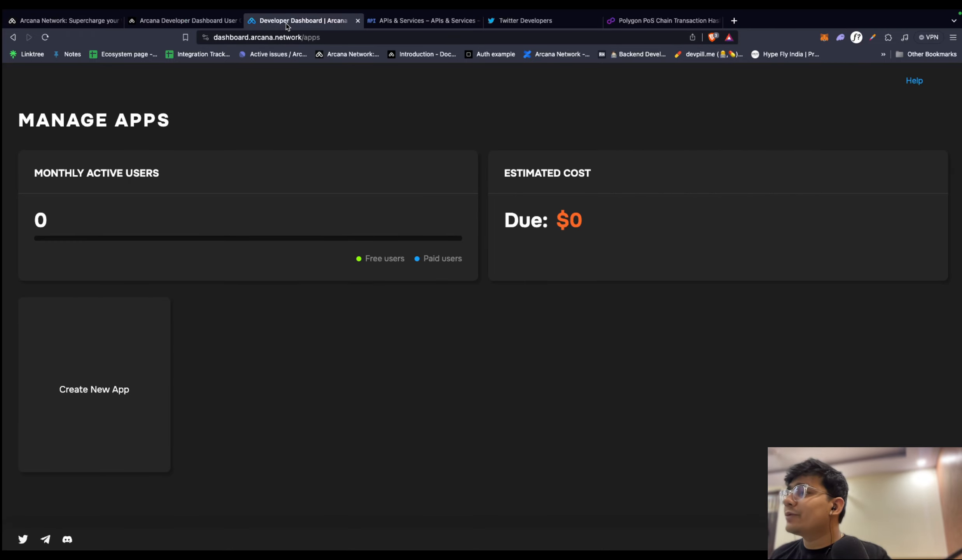
pyautogui.click(116, 381)
pyautogui.click(434, 249)
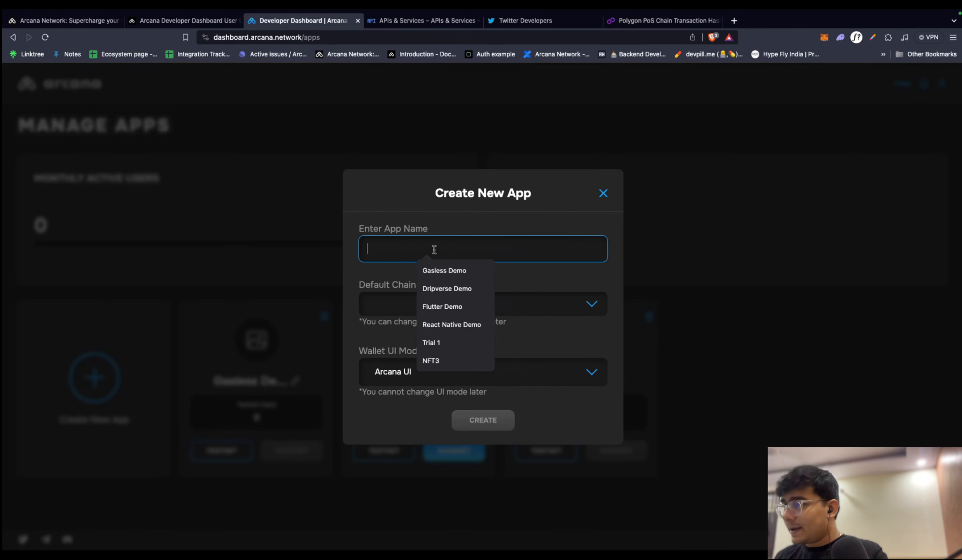
pyautogui.write('Demo ')
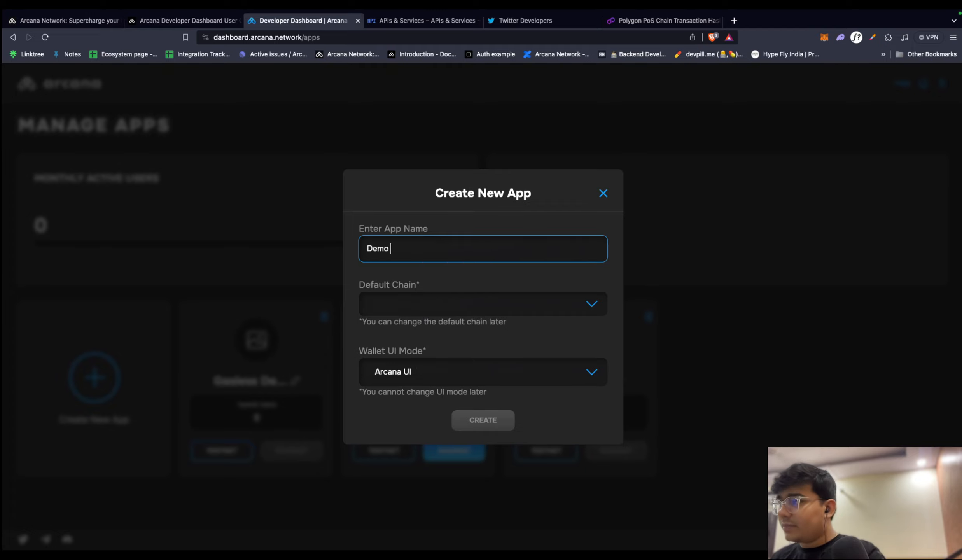
pyautogui.write('Dashboard')
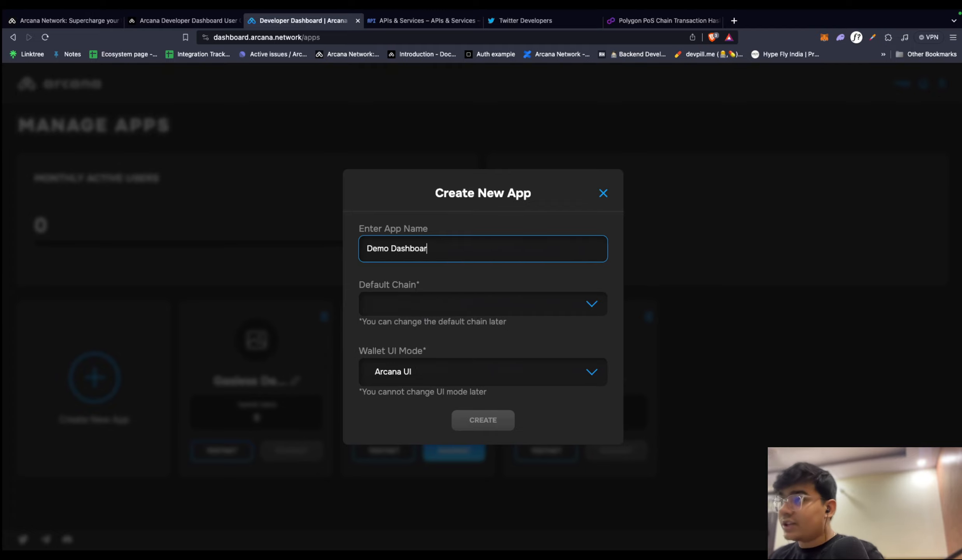
# - Browse the available default chains for the new app and choose Polygon
pyautogui.click(432, 303)
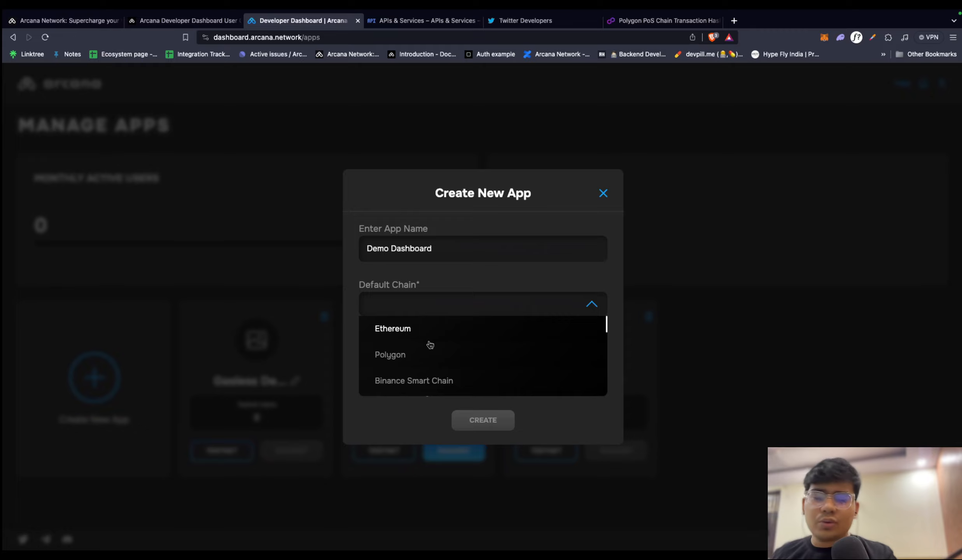
pyautogui.scroll(-1, 473, 364)
pyautogui.scroll(-3, 474, 363)
pyautogui.scroll(4, 474, 364)
pyautogui.click(460, 353)
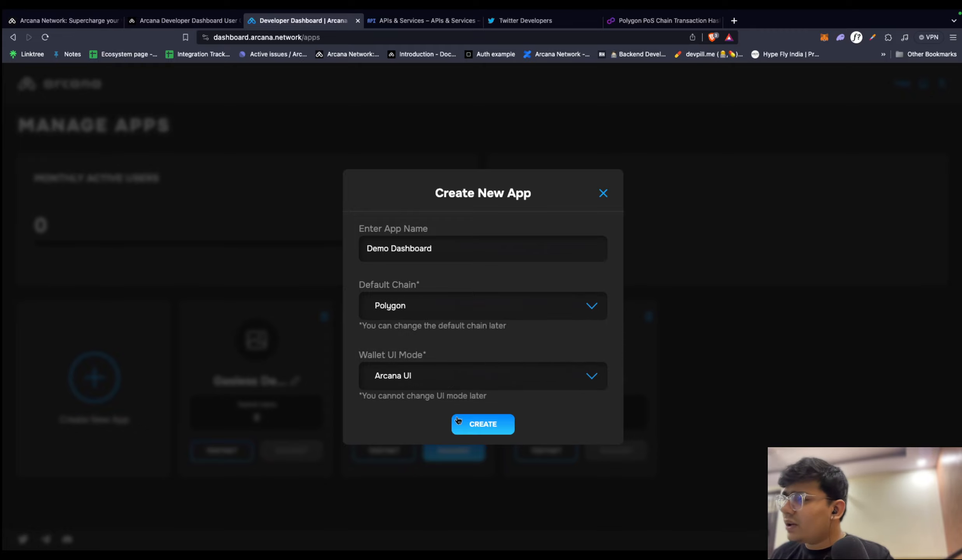
# - Keep Arcana UI as the wallet UI mode and create the app
pyautogui.click(435, 387)
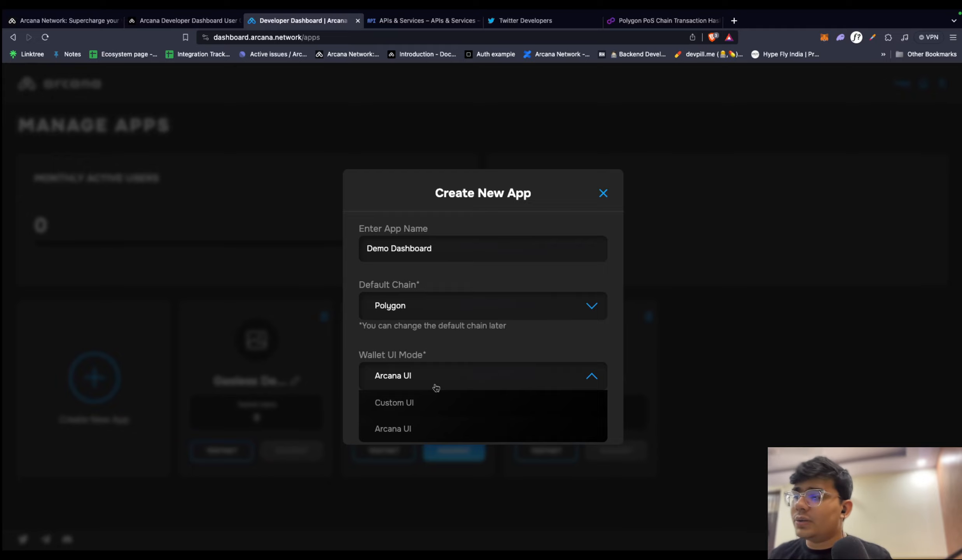
pyautogui.click(420, 428)
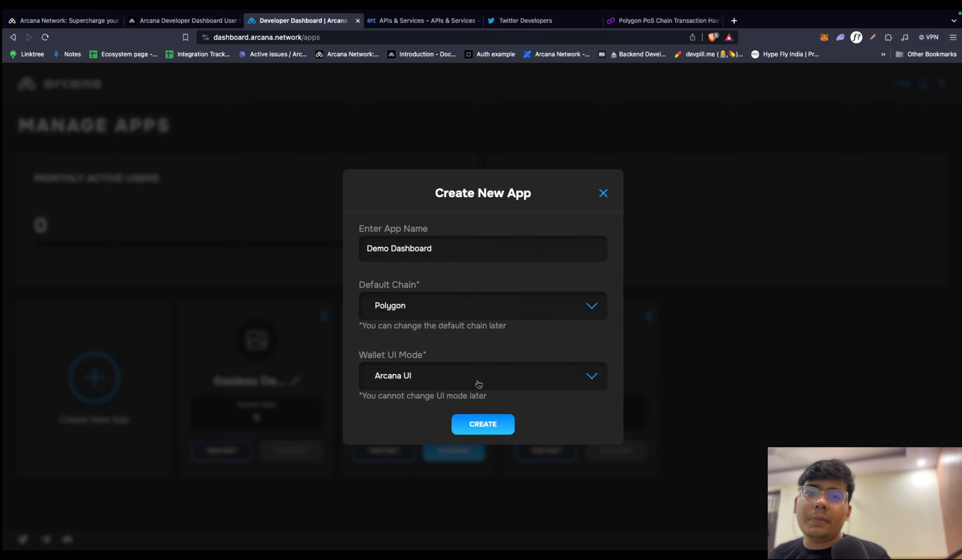
pyautogui.click(494, 422)
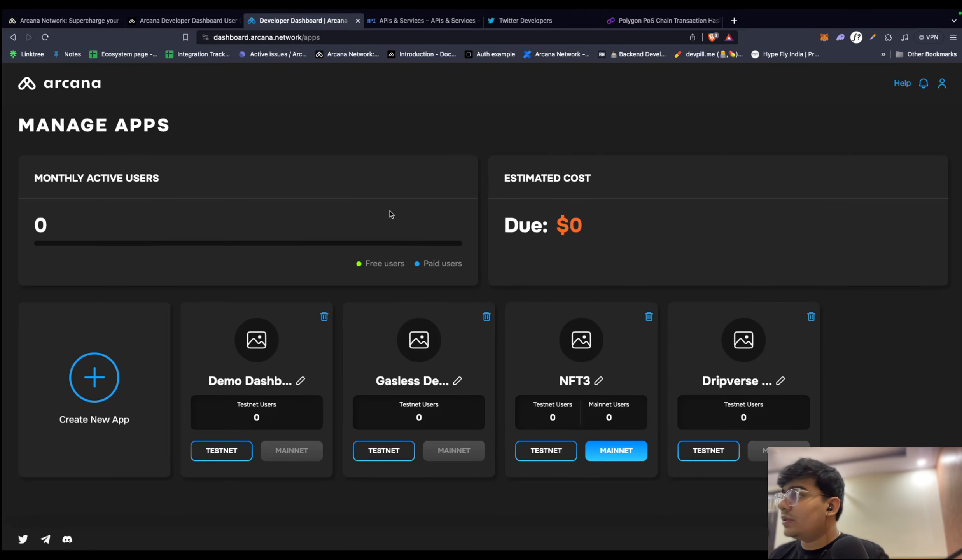
# - Open the Demo Dashboard app and check which other apps its app switcher offers
pyautogui.click(272, 409)
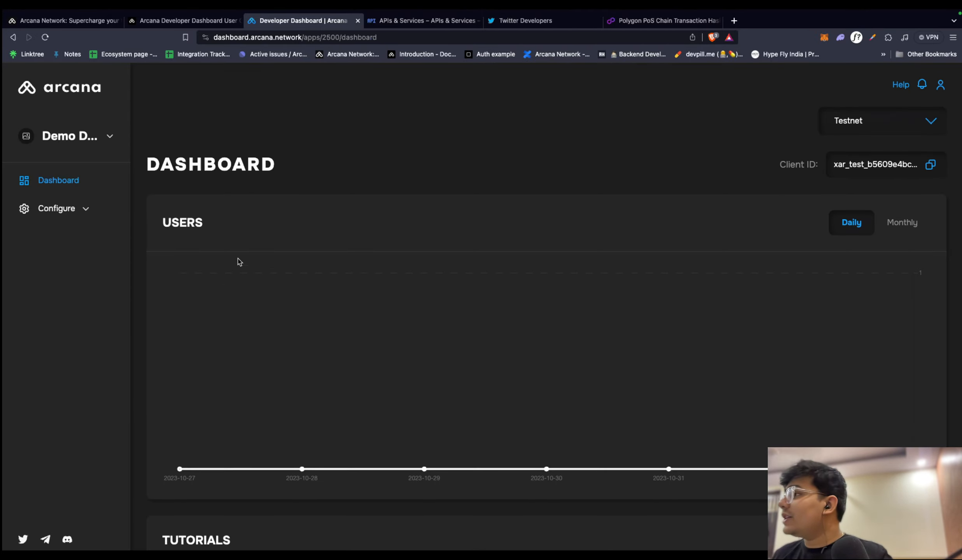
pyautogui.click(109, 136)
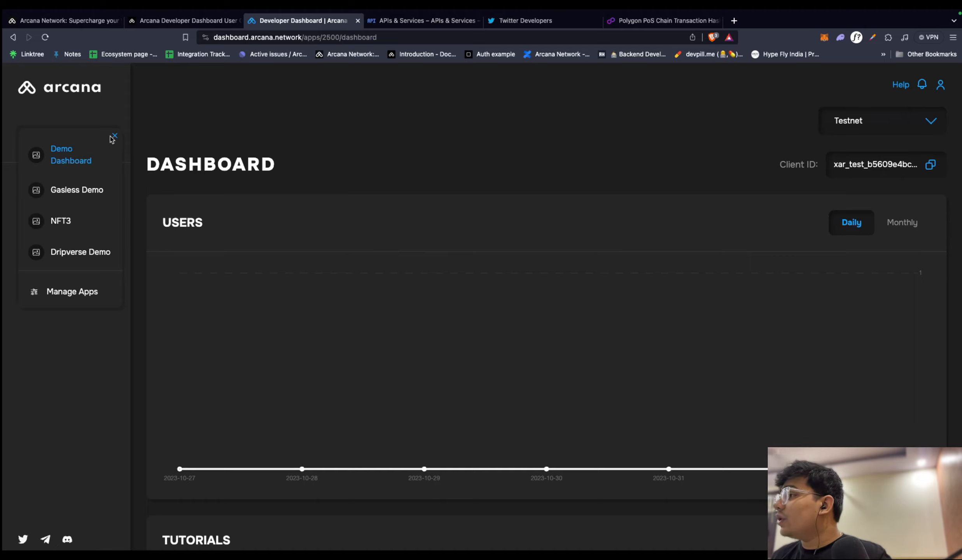
pyautogui.click(113, 137)
pyautogui.click(109, 139)
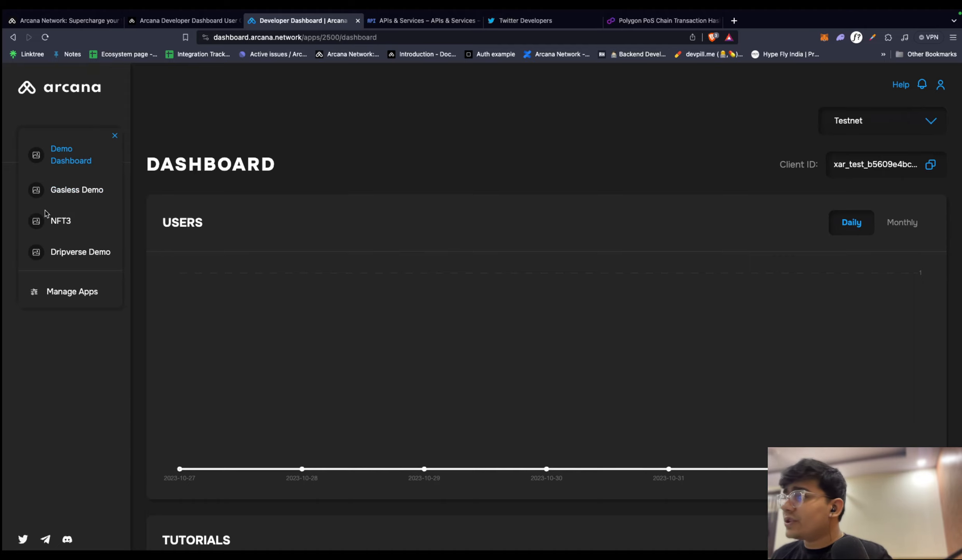
pyautogui.click(114, 136)
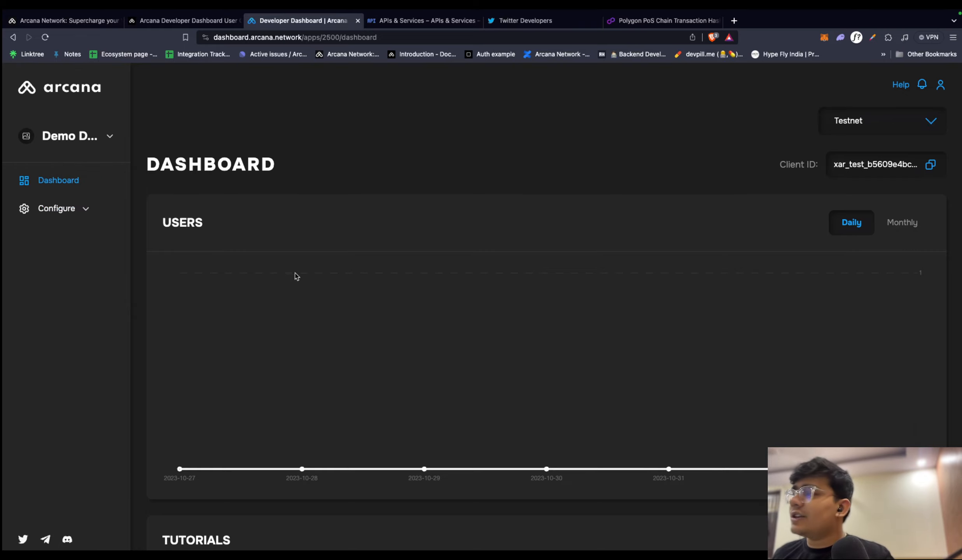
# - Examine the app dashboard's Users chart and browse through the tutorial cards below it
pyautogui.moveTo(201, 217); pyautogui.dragTo(149, 221)
pyautogui.scroll(-4, 225, 360)
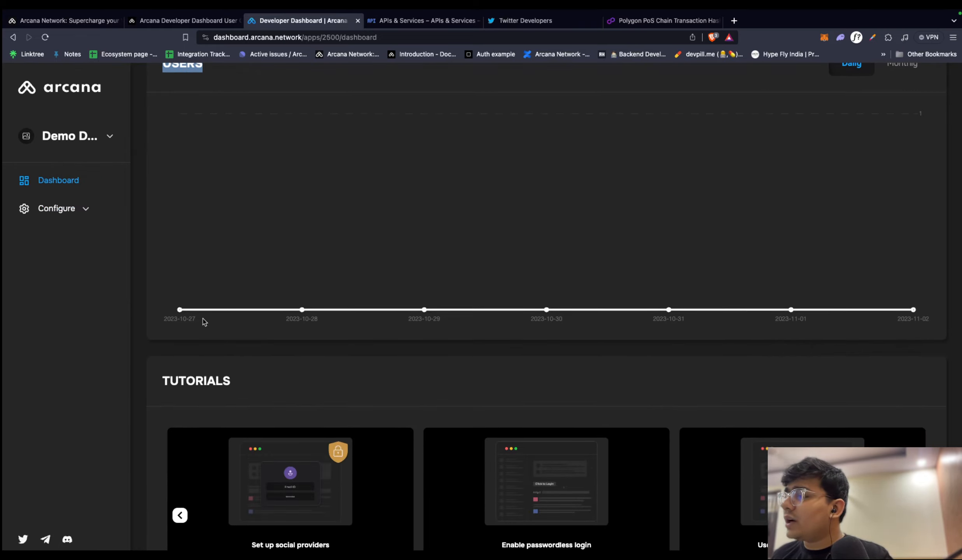
pyautogui.scroll(4, 203, 318)
pyautogui.click(205, 461)
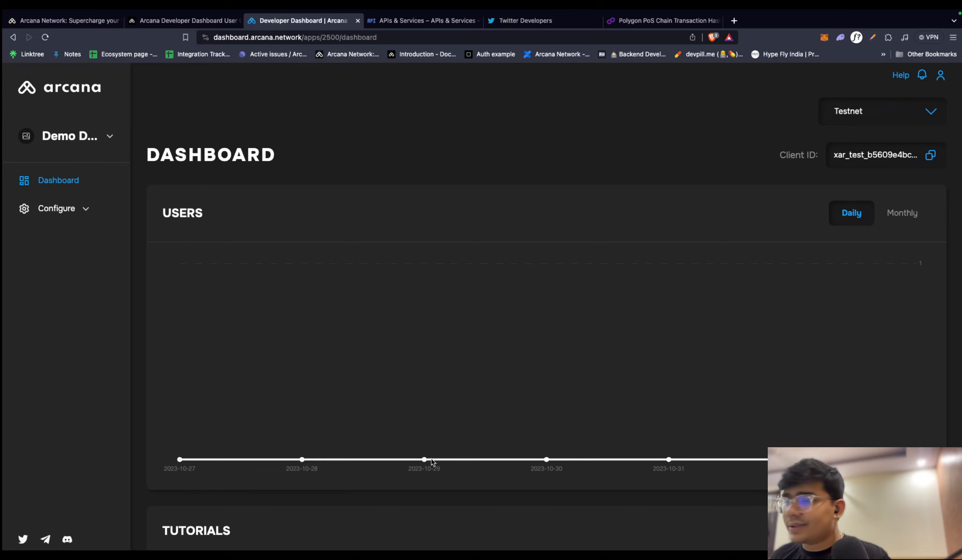
pyautogui.scroll(-1, 784, 401)
pyautogui.scroll(1, 789, 394)
pyautogui.scroll(-5, 789, 393)
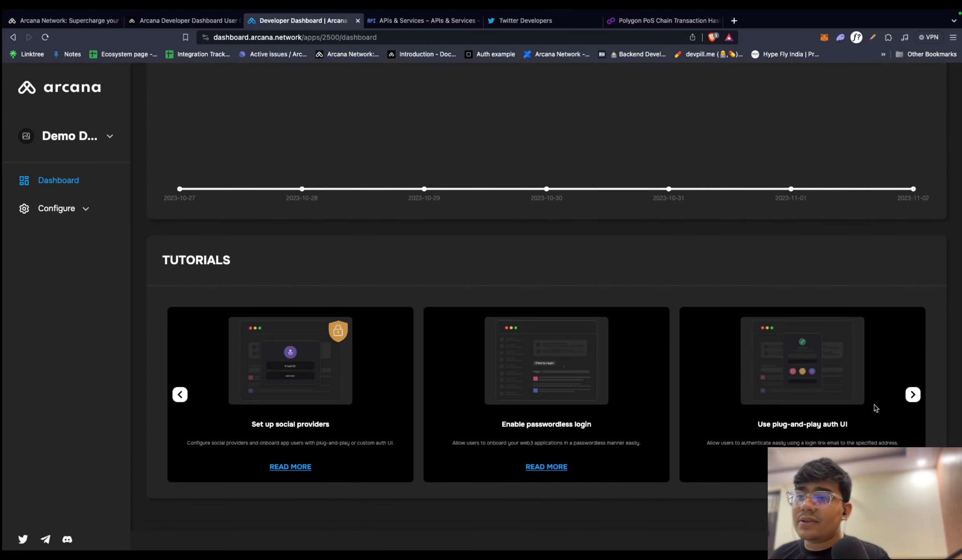
pyautogui.click(913, 395)
pyautogui.click(912, 395)
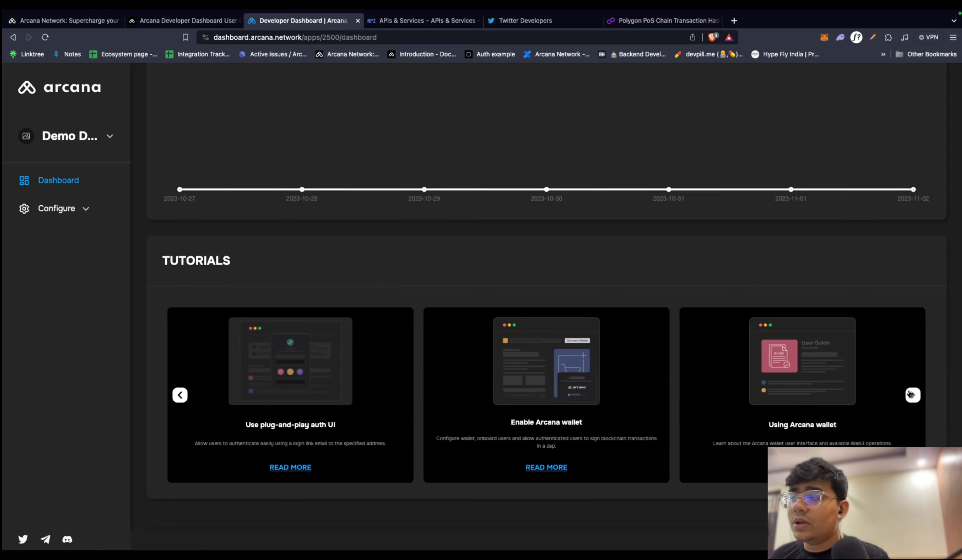
pyautogui.scroll(5, 726, 329)
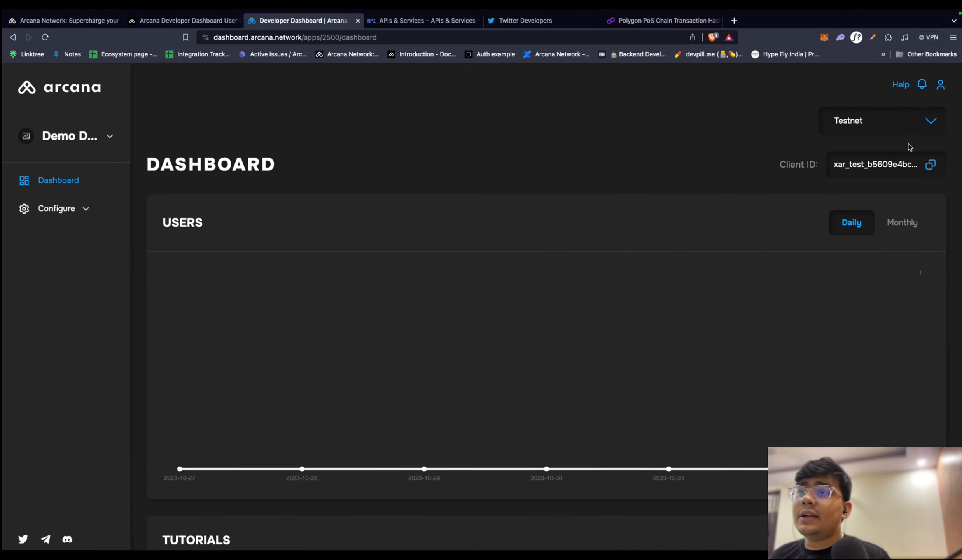
# - Check the network profile choices, keep Testnet, and copy the app's client ID
pyautogui.click(927, 125)
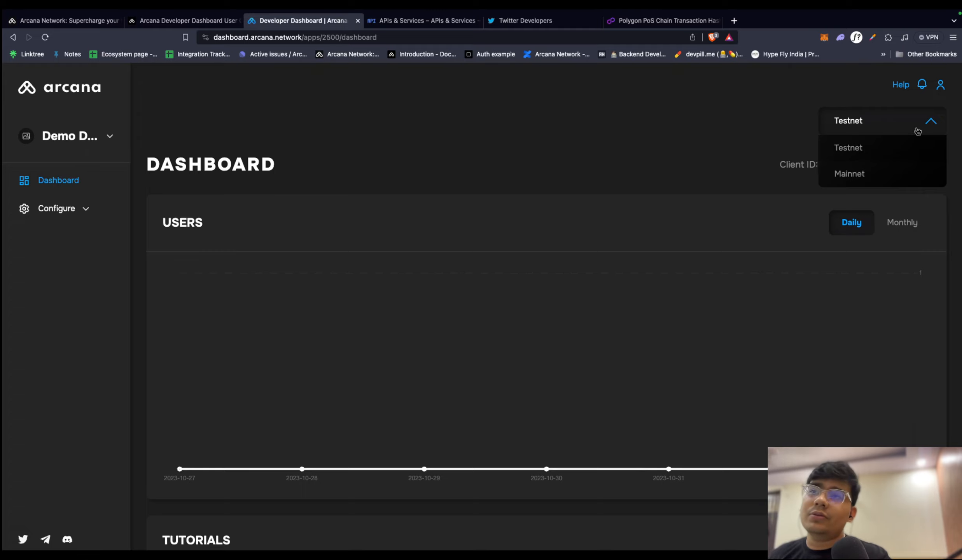
pyautogui.click(931, 121)
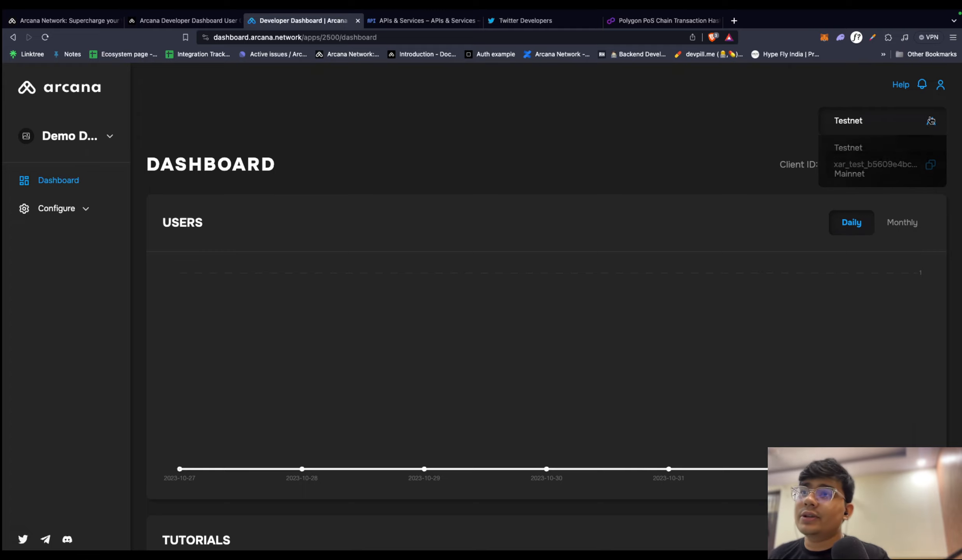
pyautogui.moveTo(779, 171); pyautogui.dragTo(806, 173)
pyautogui.click(809, 168)
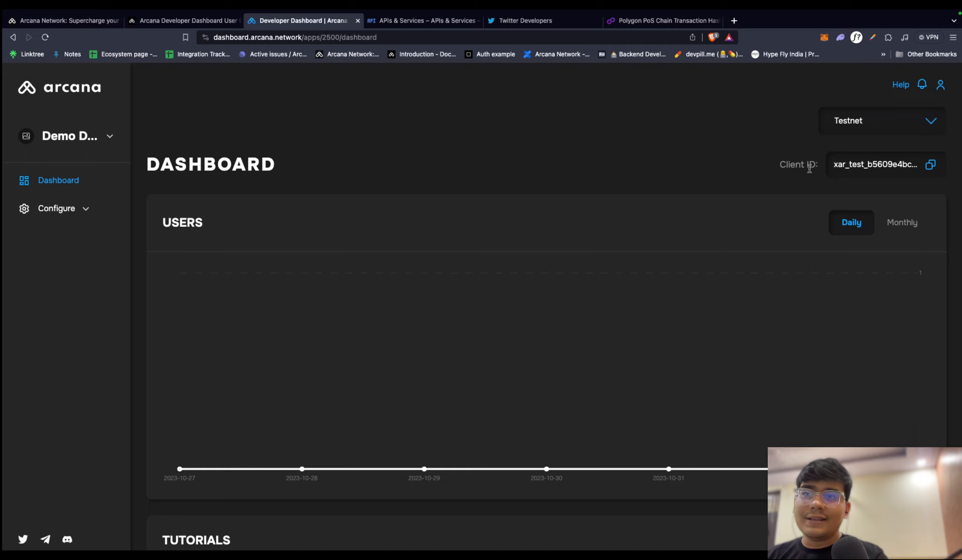
pyautogui.click(931, 165)
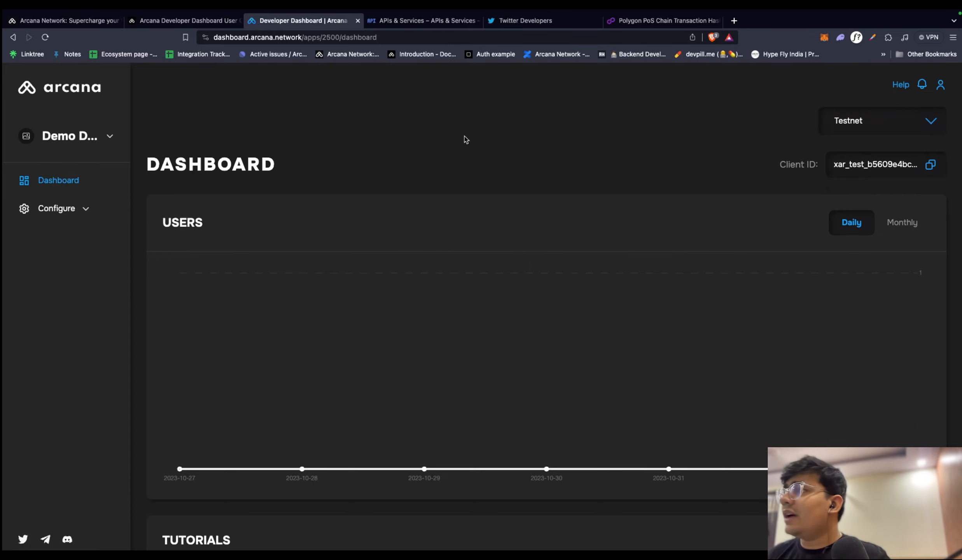
# - Review the Configure Application section of the Arcana documentation and return to the Demo app's dashboard to check its client ID
pyautogui.click(161, 18)
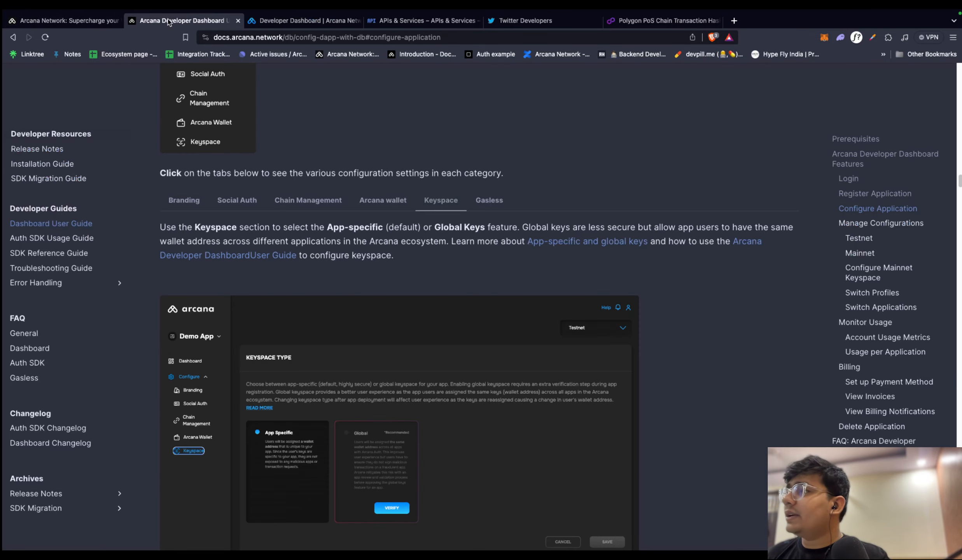
pyautogui.scroll(10, 377, 201)
pyautogui.scroll(4, 377, 200)
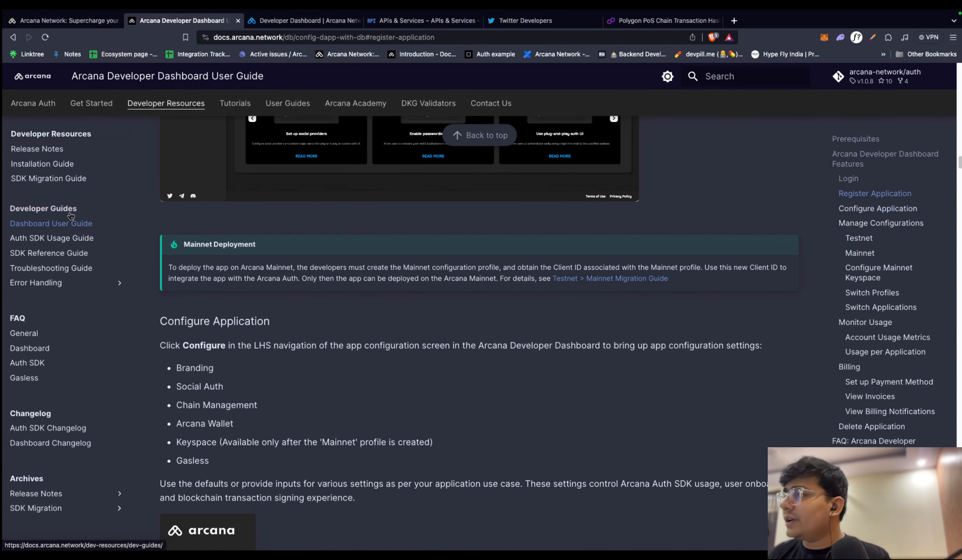
pyautogui.scroll(4, 367, 273)
pyautogui.scroll(-15, 367, 274)
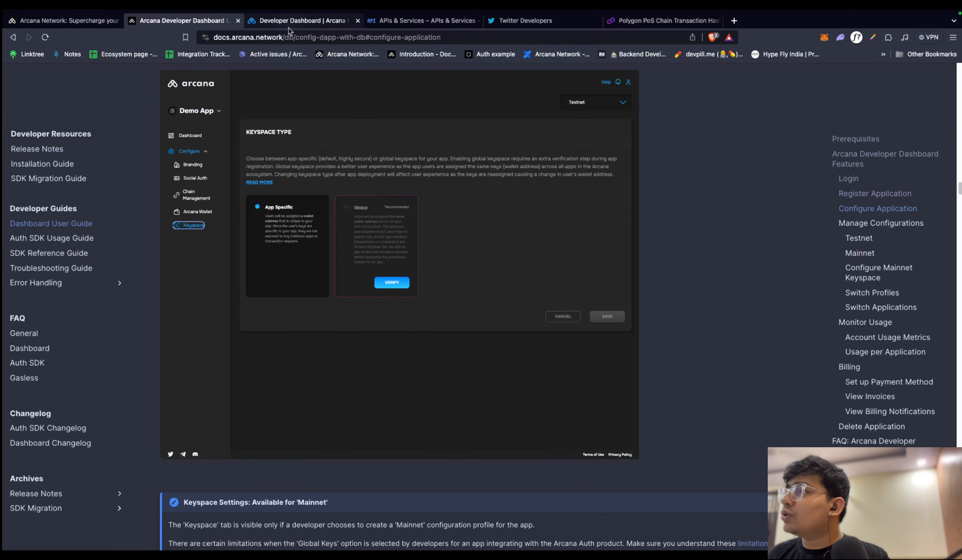
pyautogui.click(289, 27)
pyautogui.moveTo(833, 168); pyautogui.dragTo(893, 167)
pyautogui.click(910, 165)
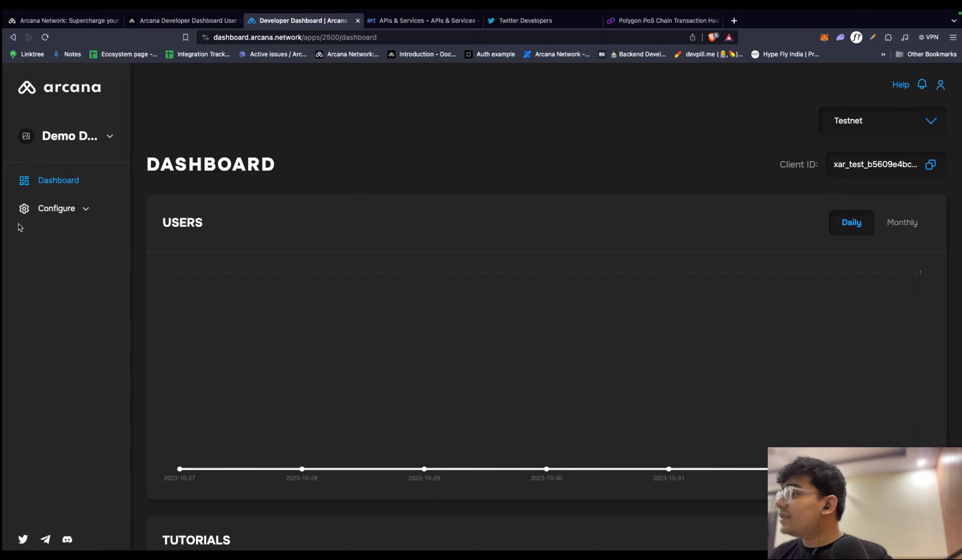
# - Open the app's Branding configuration and look over the wallet logo and theme settings
pyautogui.click(46, 209)
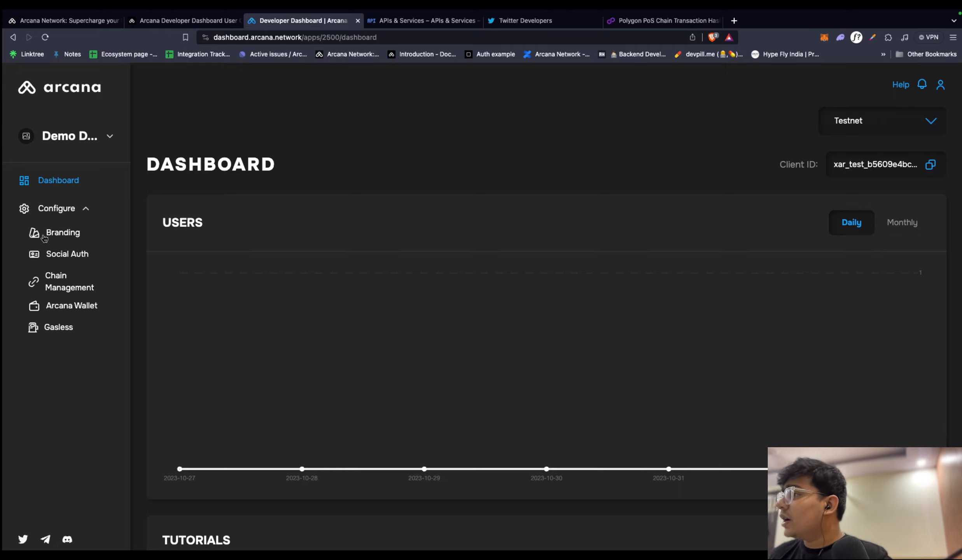
pyautogui.click(70, 212)
pyautogui.click(66, 218)
pyautogui.click(63, 224)
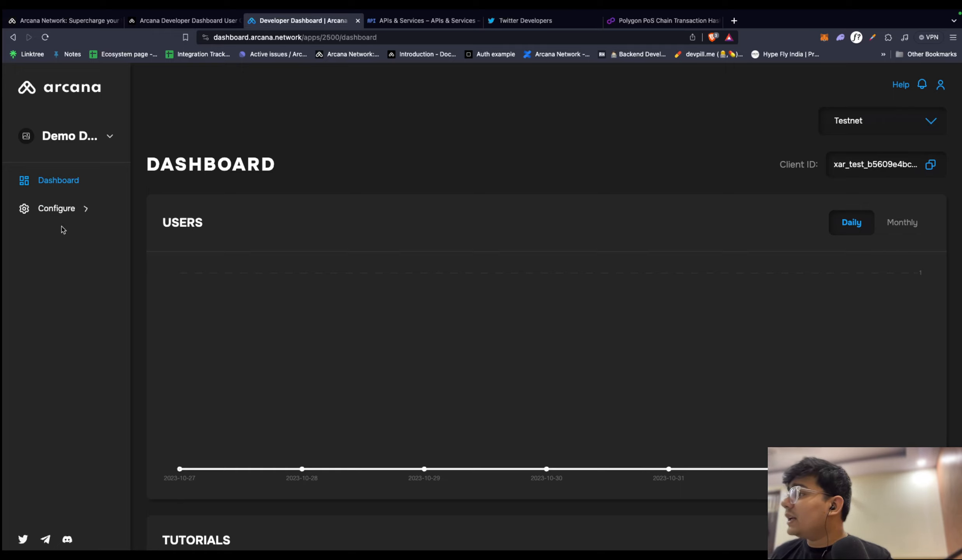
pyautogui.click(77, 209)
pyautogui.click(62, 233)
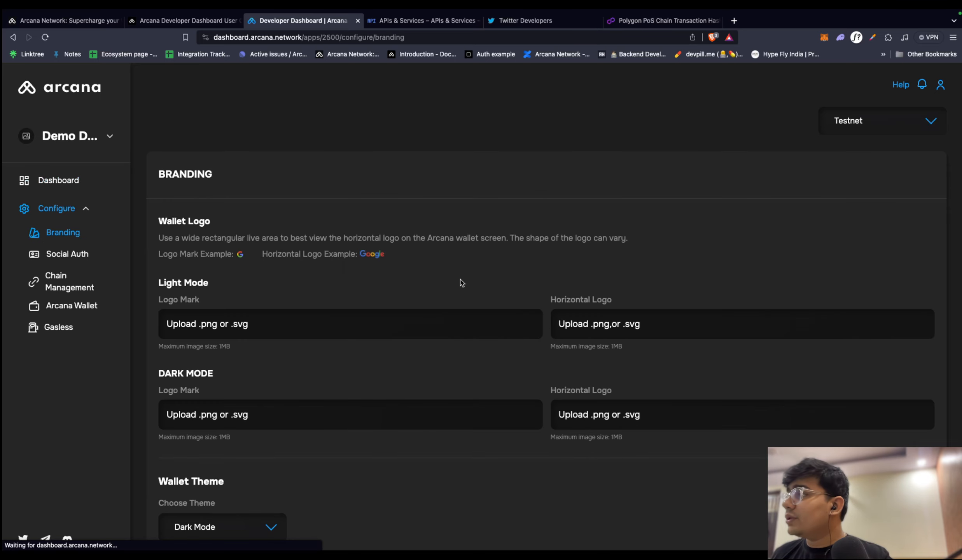
pyautogui.scroll(-3, 468, 270)
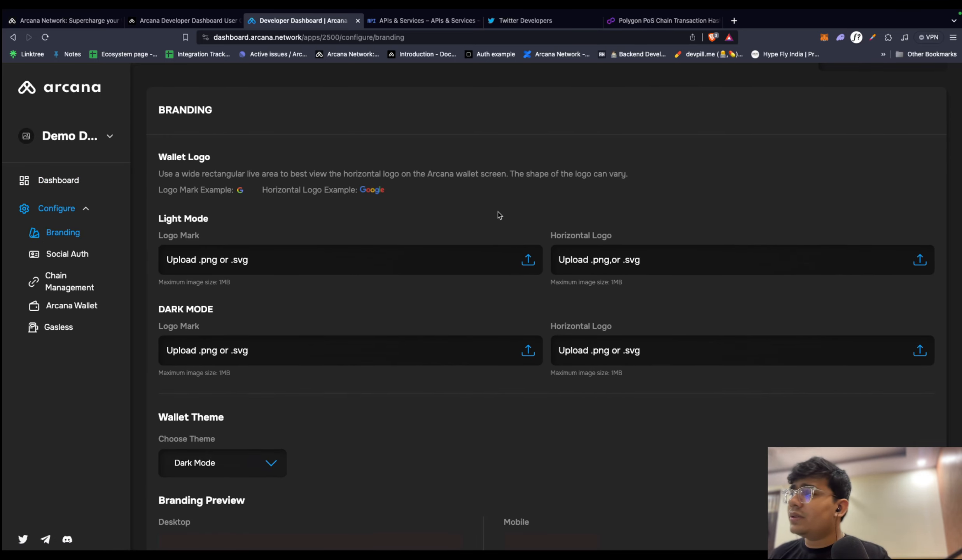
# - Load the Auth example at 0yv1xk.csb.app in a new browser tab and bring up its login dialog
pyautogui.click(733, 20)
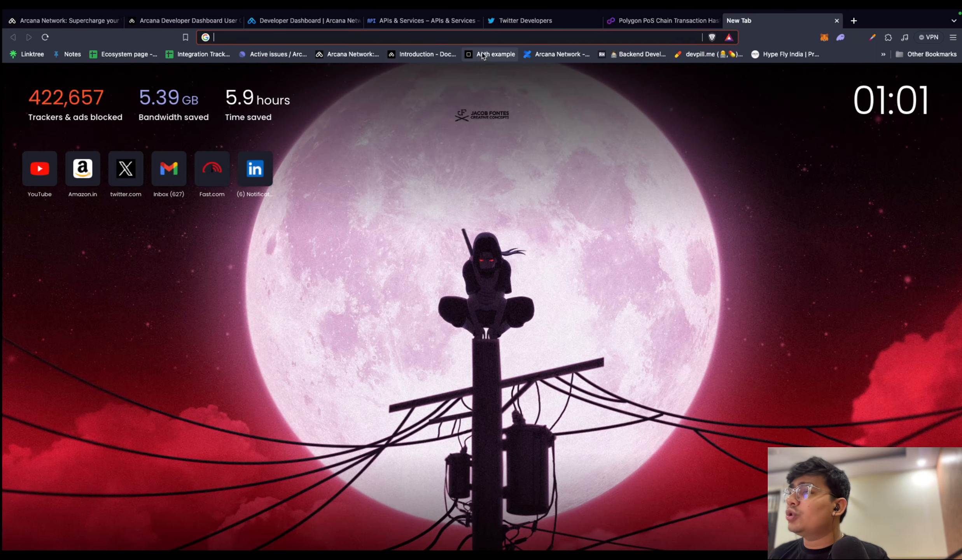
pyautogui.press('super+v')
pyautogui.press('Return')
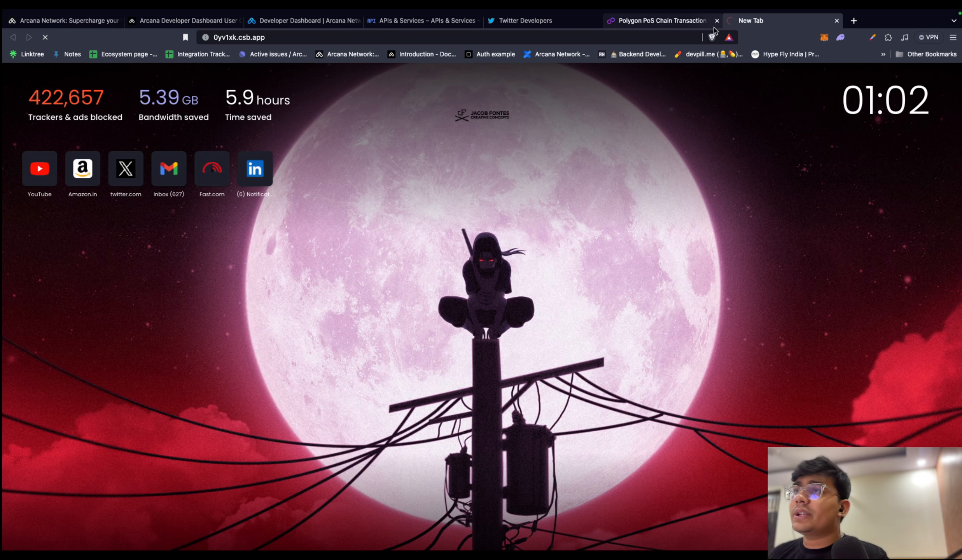
pyautogui.click(661, 24)
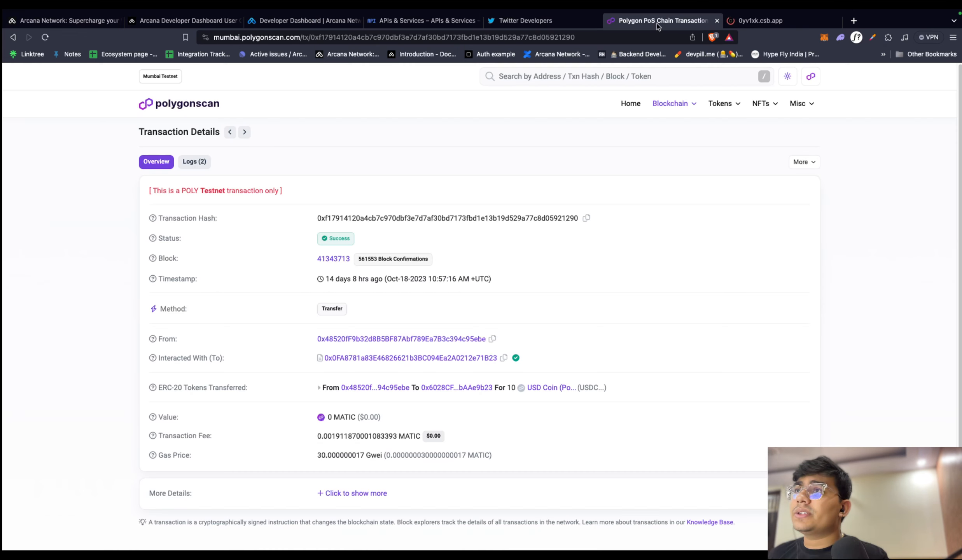
pyautogui.click(728, 24)
pyautogui.click(167, 109)
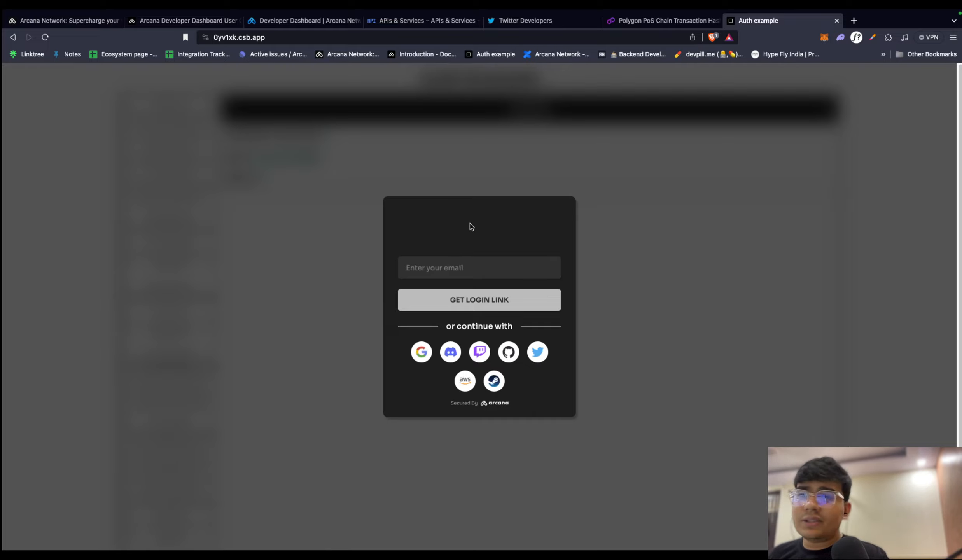
# - Compare the wallet logo upload options on the Branding page with the logo area of the Auth example's login dialog
pyautogui.click(195, 24)
pyautogui.scroll(5, 315, 69)
pyautogui.click(303, 20)
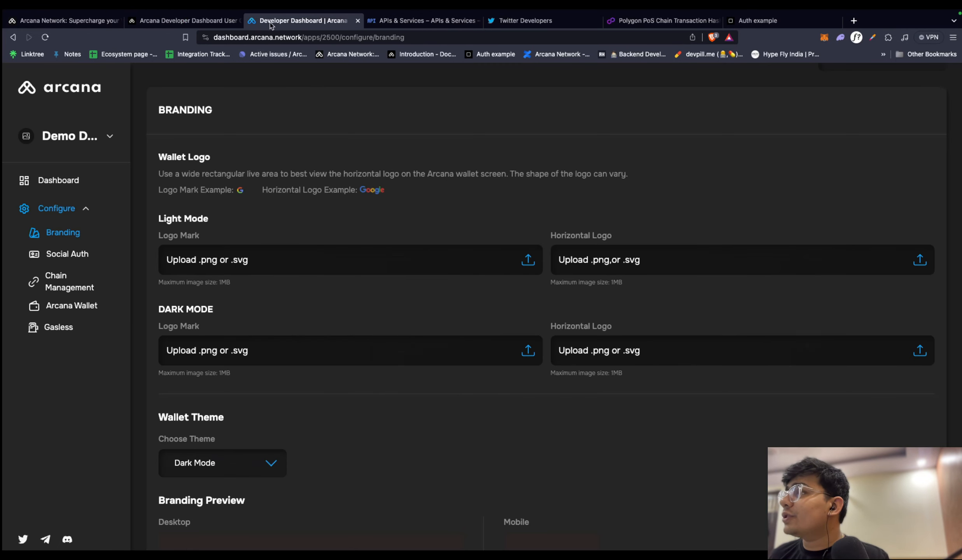
pyautogui.scroll(1, 326, 286)
pyautogui.moveTo(294, 266); pyautogui.dragTo(161, 259)
pyautogui.click(255, 226)
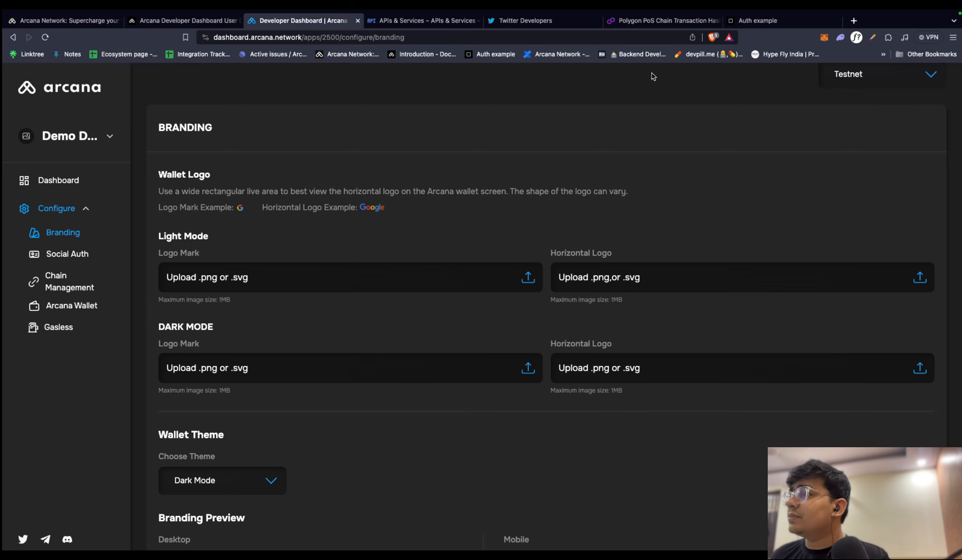
pyautogui.click(782, 22)
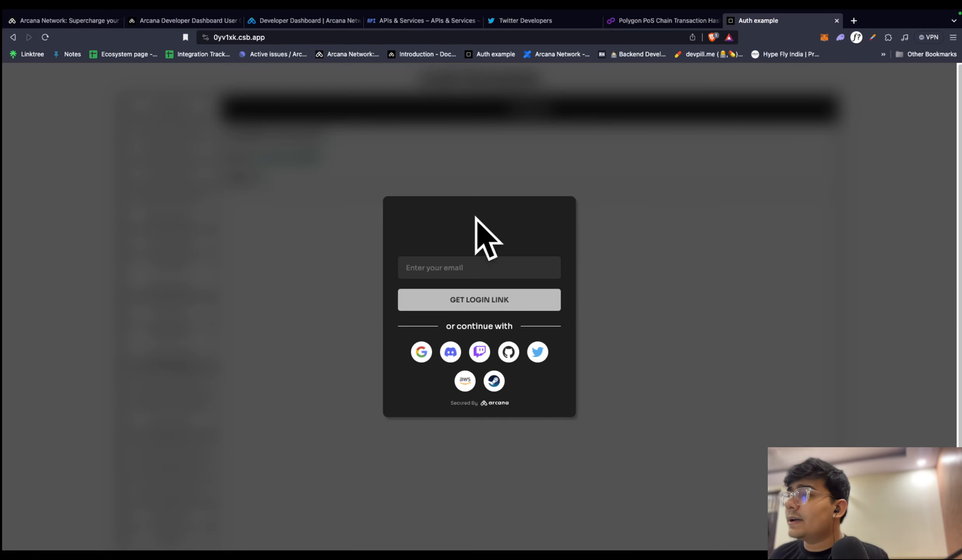
pyautogui.click(186, 21)
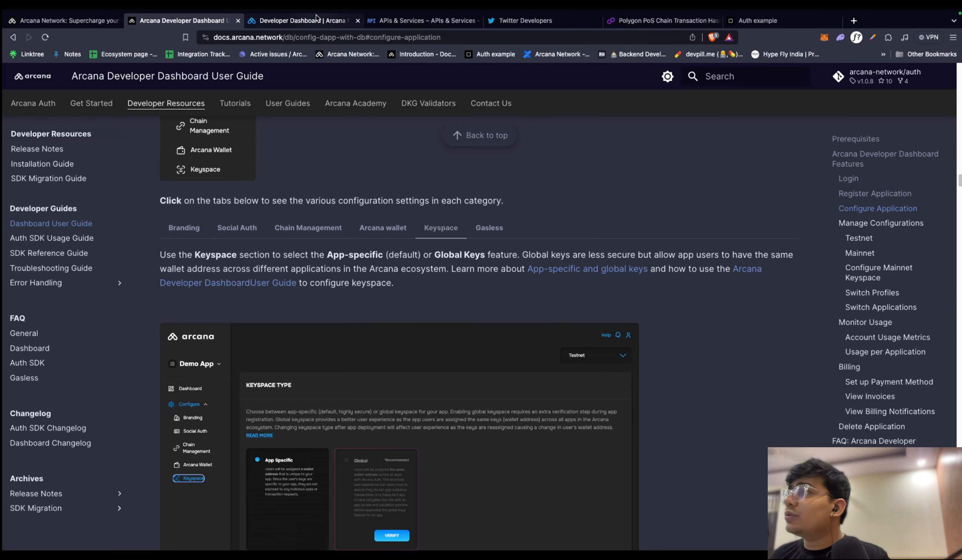
# - Switch the wallet theme on the Branding page to Light Mode and set it back to Dark Mode
pyautogui.click(304, 21)
pyautogui.scroll(-5, 306, 293)
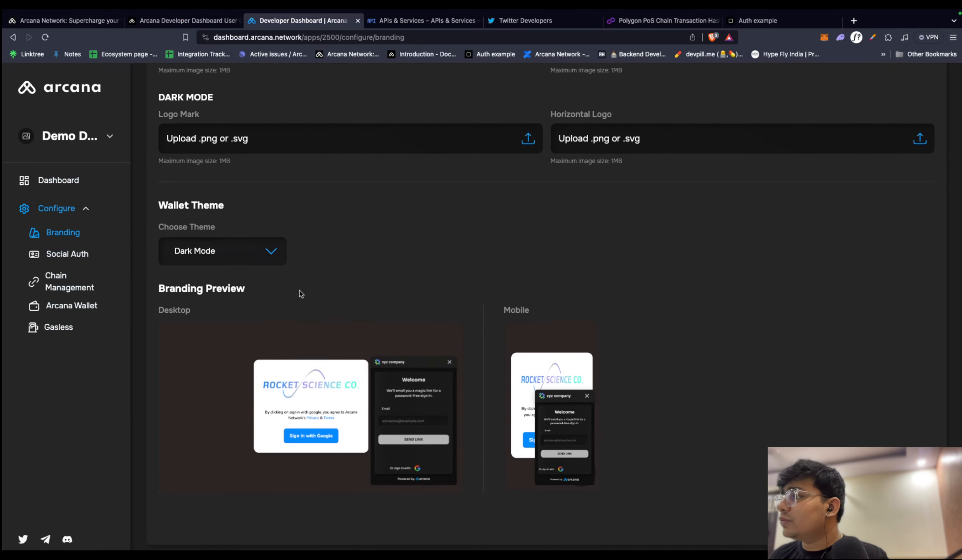
pyautogui.click(267, 251)
pyautogui.click(218, 278)
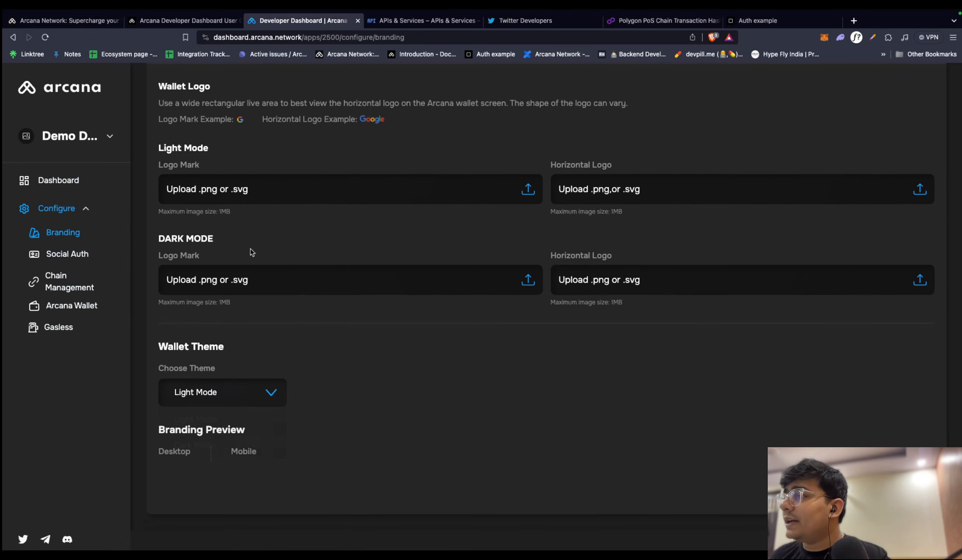
pyautogui.click(206, 399)
pyautogui.click(217, 447)
pyautogui.scroll(-4, 311, 332)
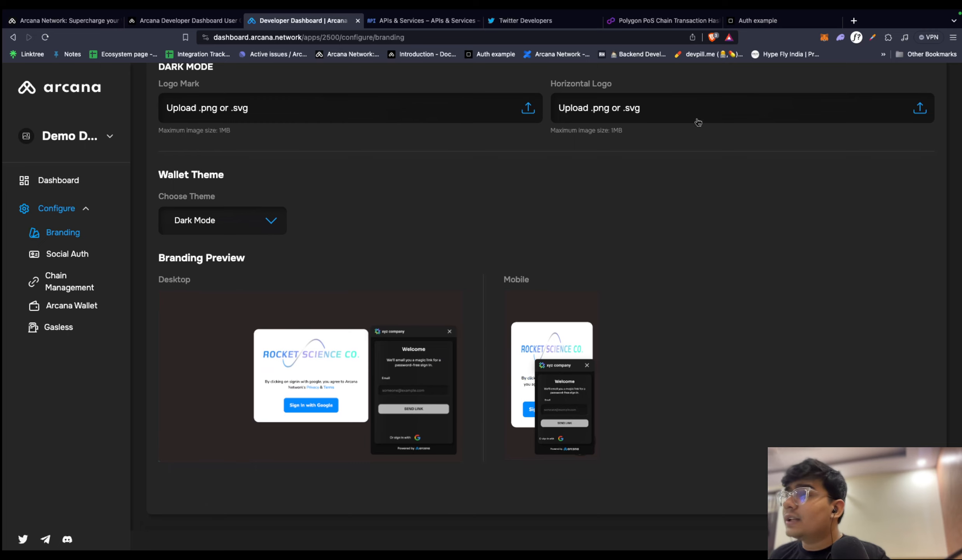
# - Examine the desktop and mobile branding previews and compare them with the Auth example's login dialog
pyautogui.scroll(1, 564, 391)
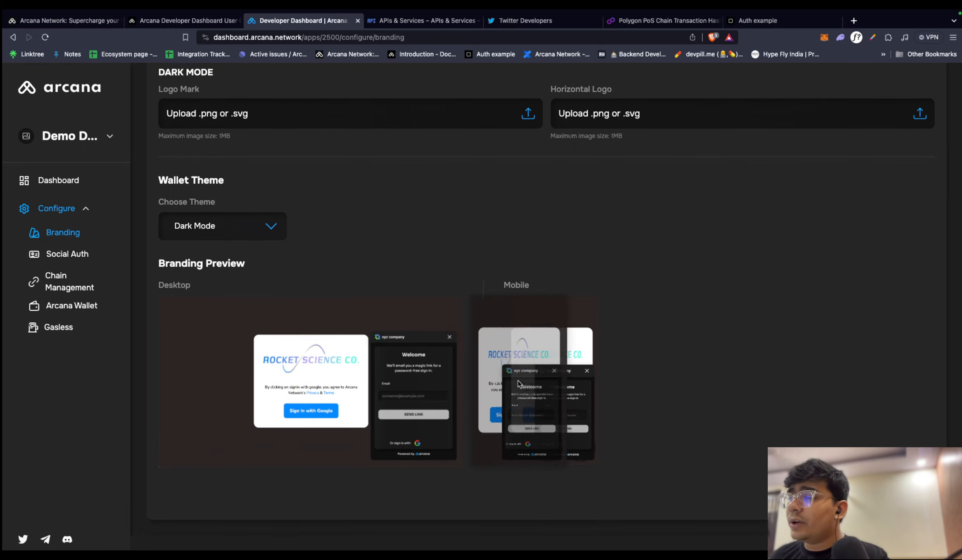
pyautogui.scroll(-1, 425, 393)
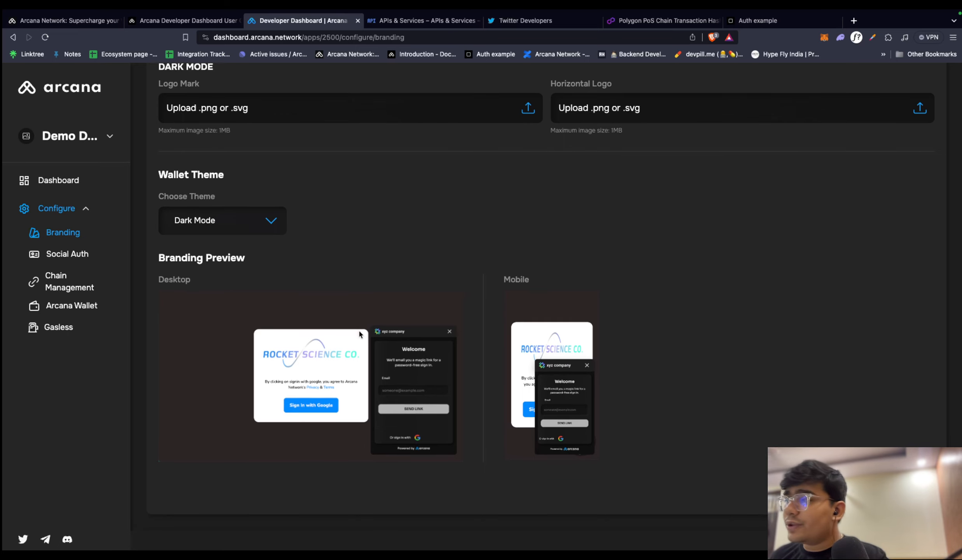
pyautogui.click(753, 22)
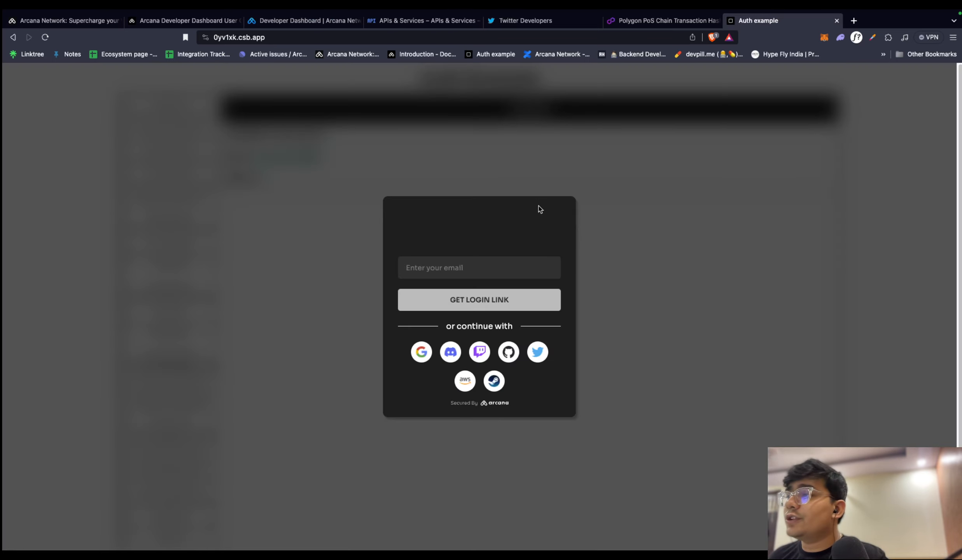
pyautogui.click(193, 21)
pyautogui.click(281, 27)
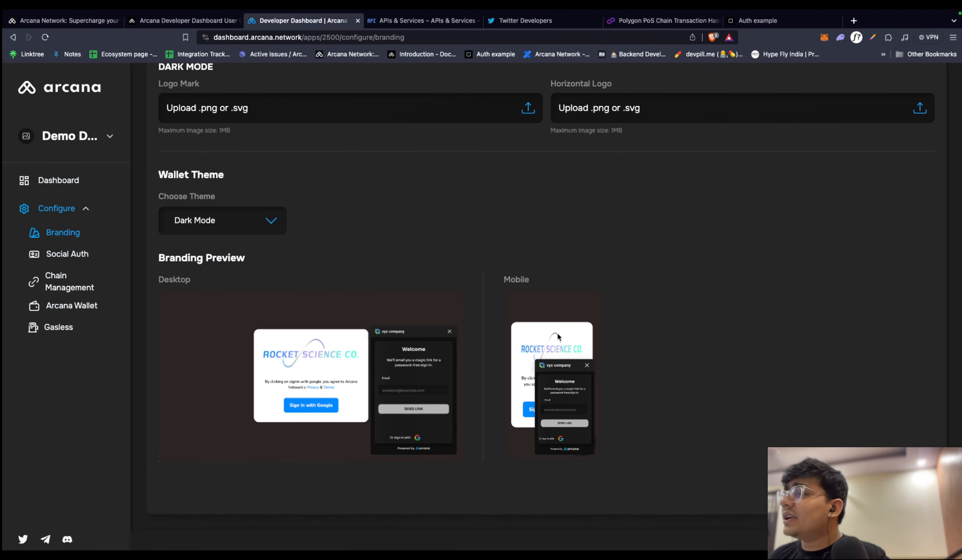
pyautogui.scroll(5, 557, 334)
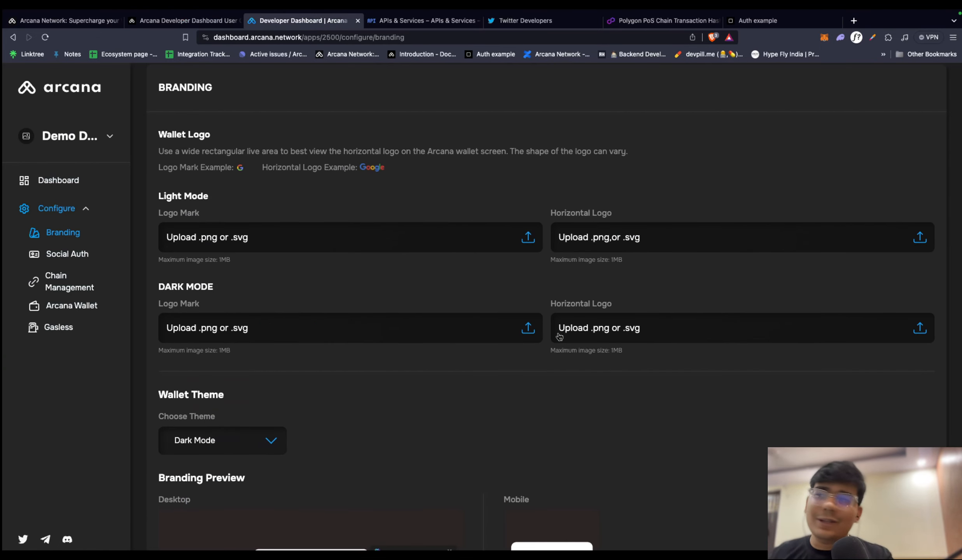
pyautogui.scroll(-5, 640, 435)
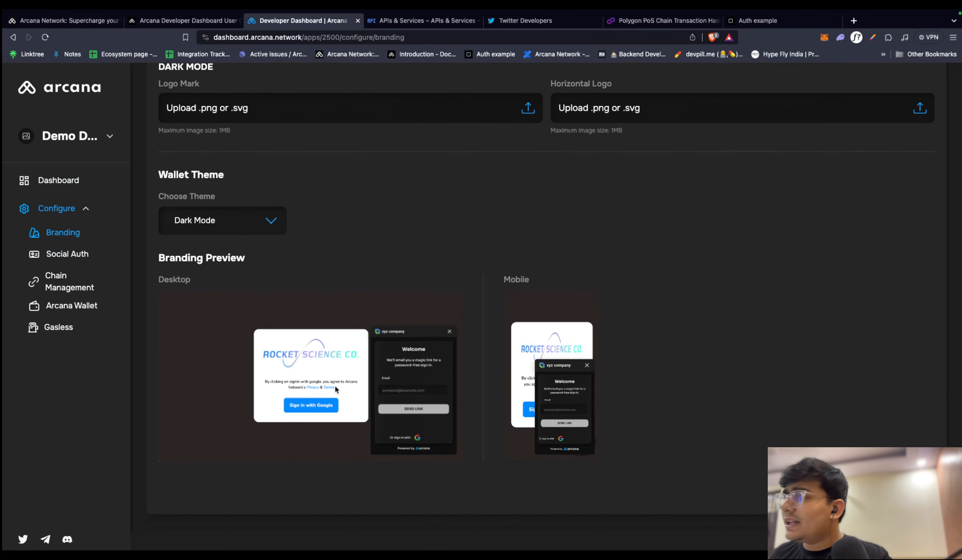
pyautogui.scroll(7, 302, 408)
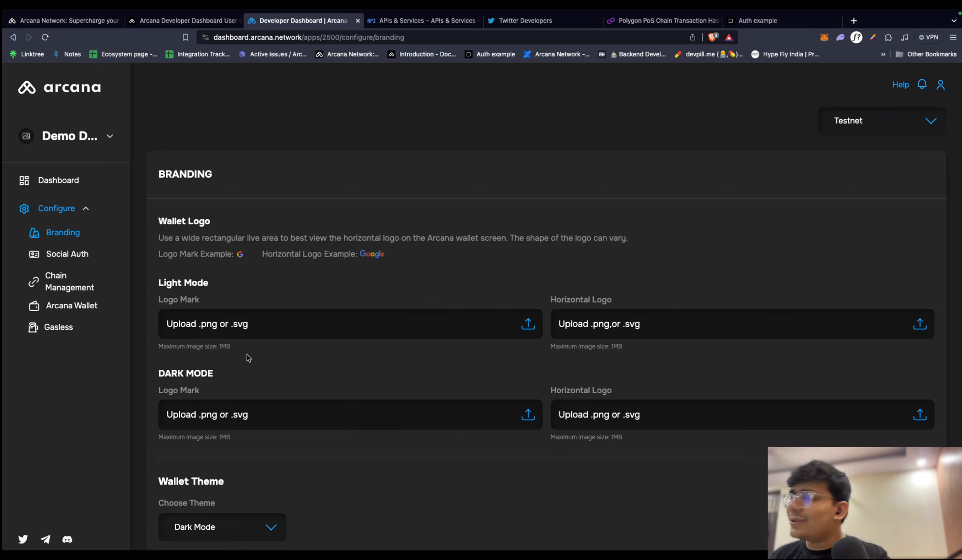
# - Open the Chain Management settings, inspect the fields for adding a custom EVM chain, and cancel without adding one
pyautogui.click(67, 288)
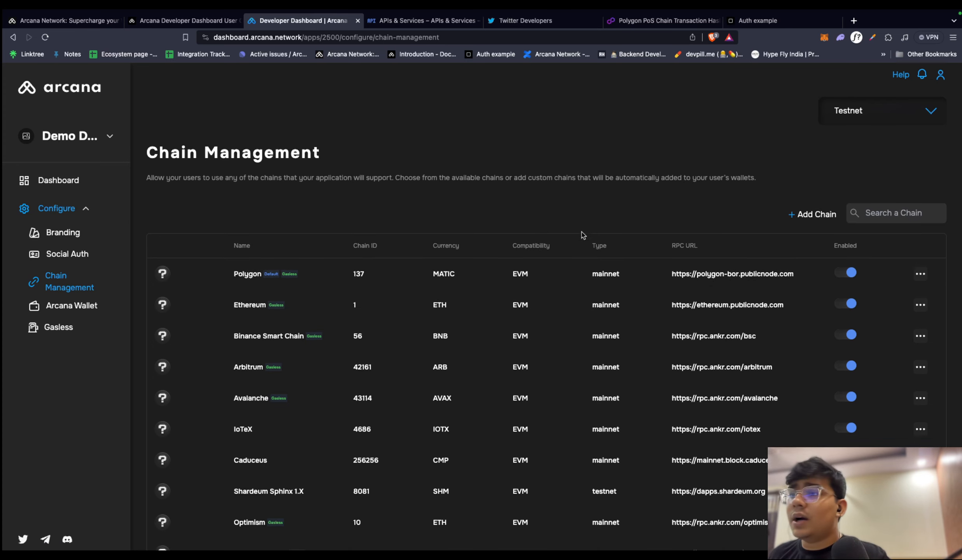
pyautogui.click(802, 227)
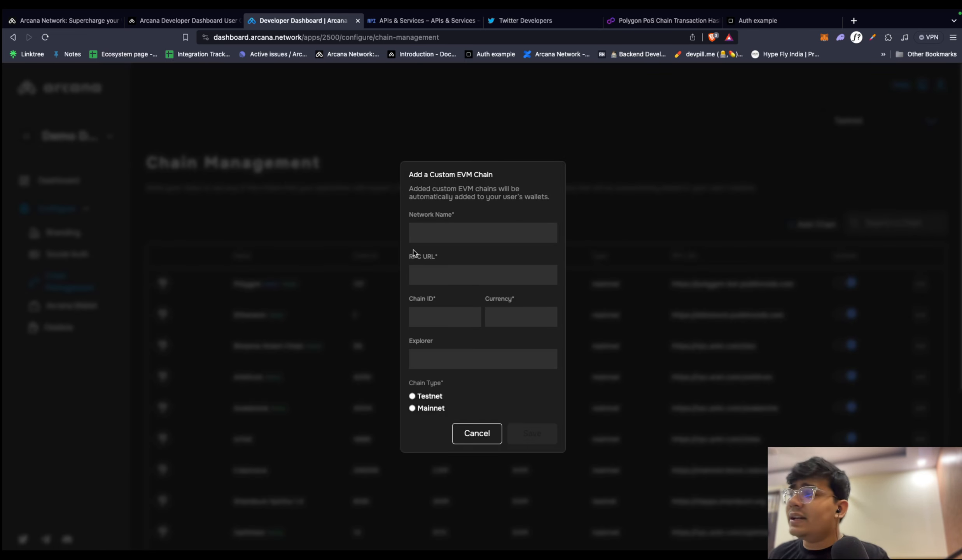
pyautogui.click(440, 234)
pyautogui.click(435, 279)
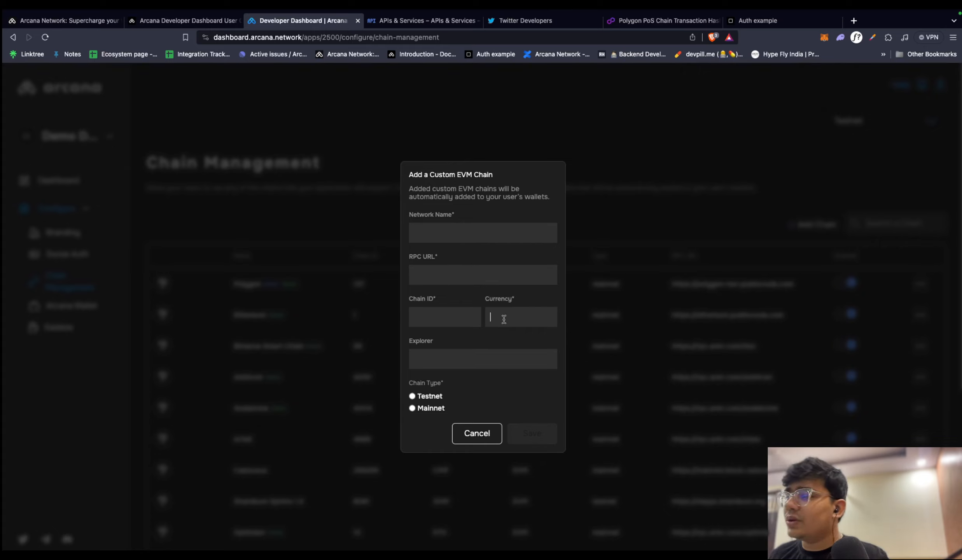
pyautogui.click(483, 434)
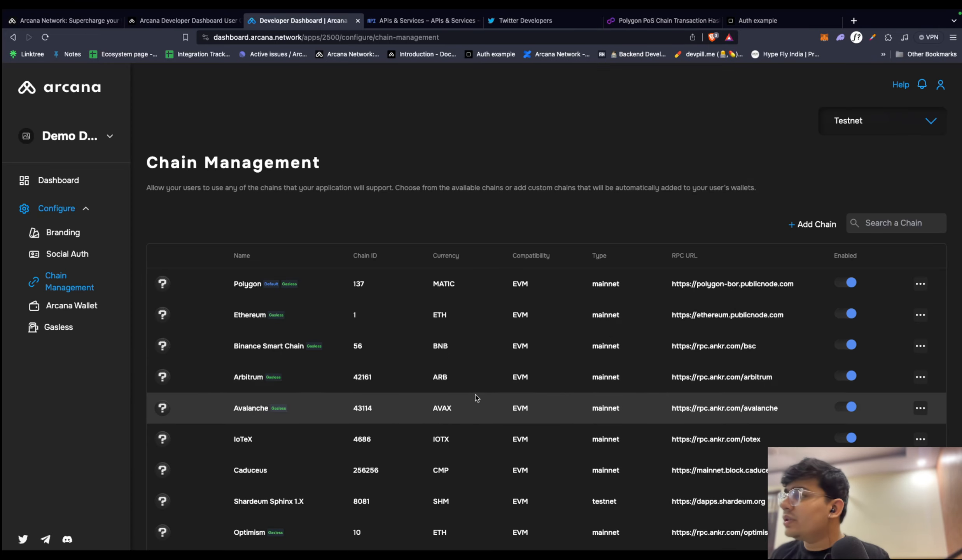
# - Look through the supported chains and disable the Ethereum and Arbitrum mainnet chains
pyautogui.scroll(-2, 345, 207)
pyautogui.scroll(-4, 301, 270)
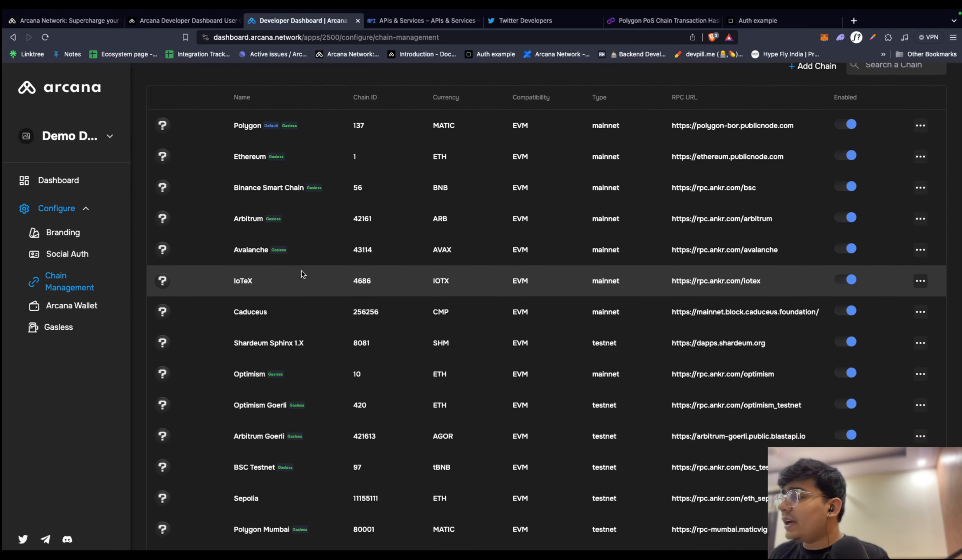
pyautogui.scroll(6, 420, 357)
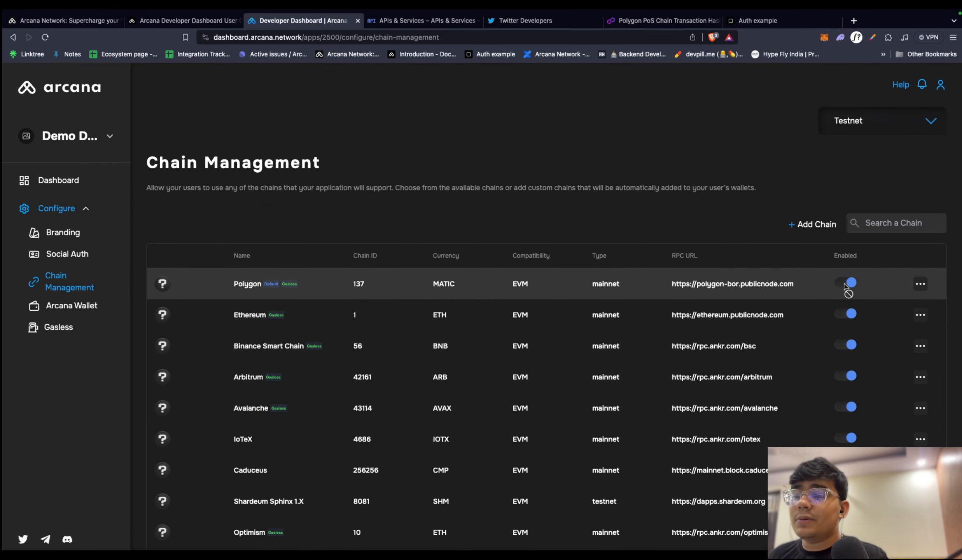
pyautogui.click(845, 314)
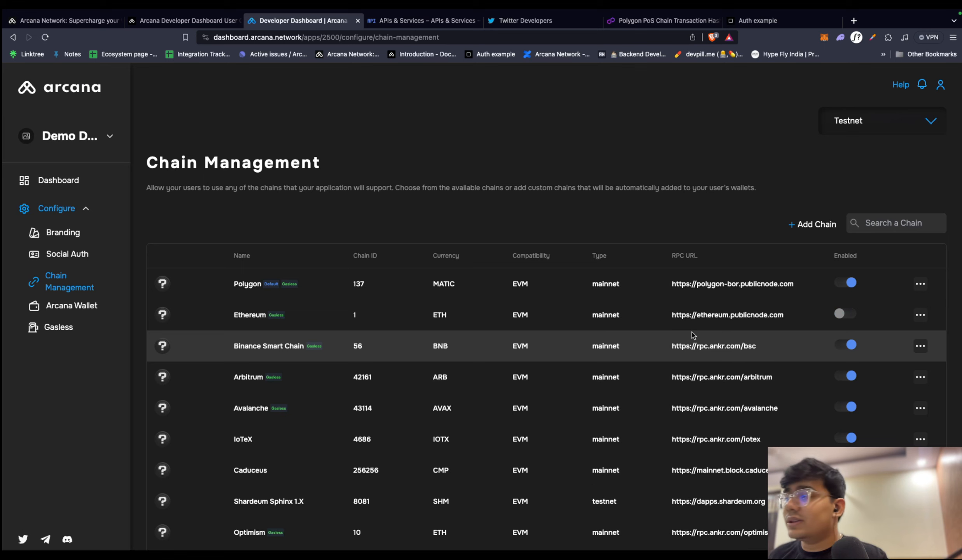
pyautogui.scroll(-1, 777, 334)
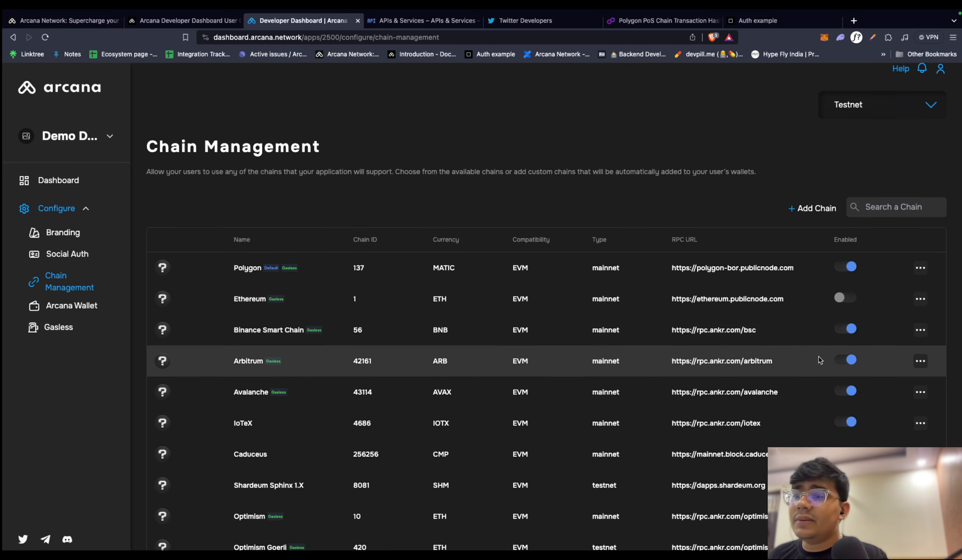
pyautogui.click(837, 360)
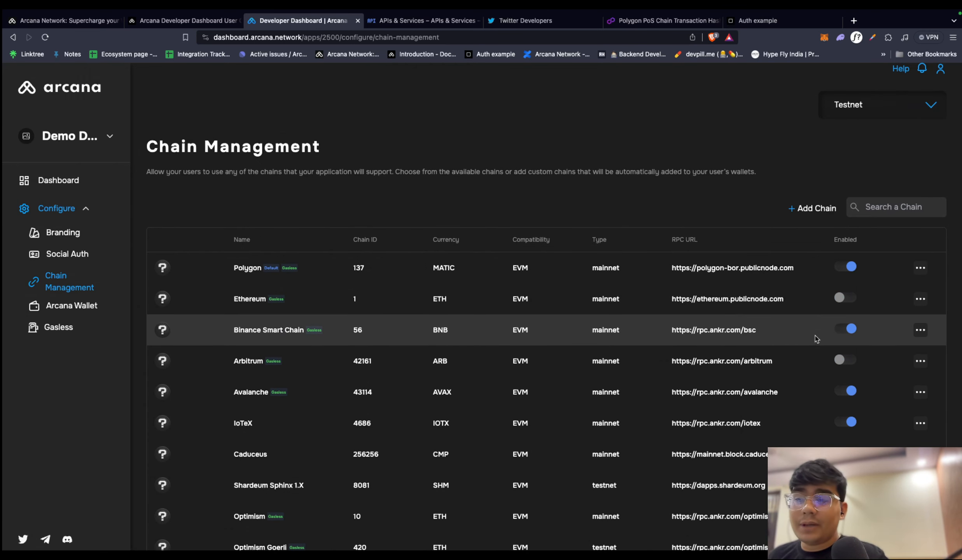
# - Set Binance Smart Chain as the default chain in the supported chains list
pyautogui.scroll(-4, 800, 323)
pyautogui.scroll(5, 796, 316)
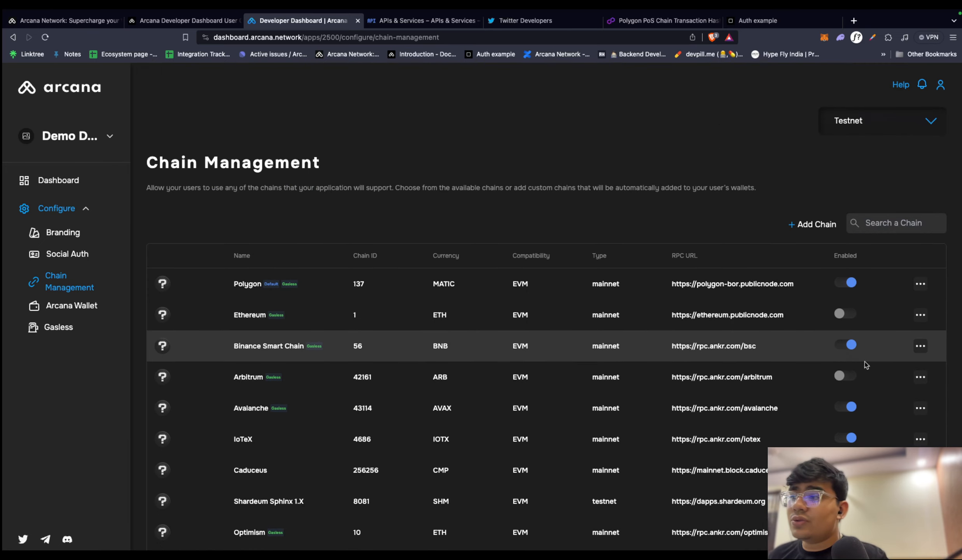
pyautogui.click(920, 346)
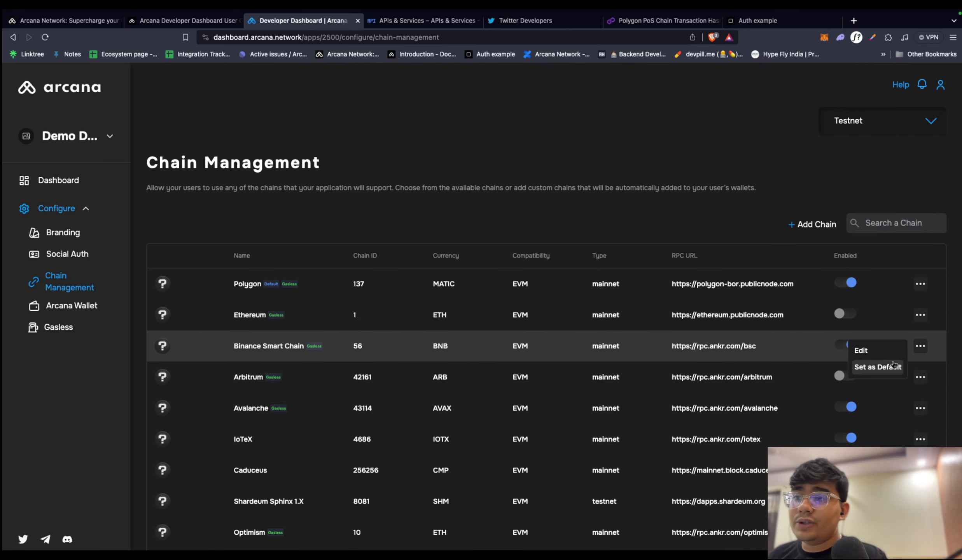
pyautogui.click(891, 365)
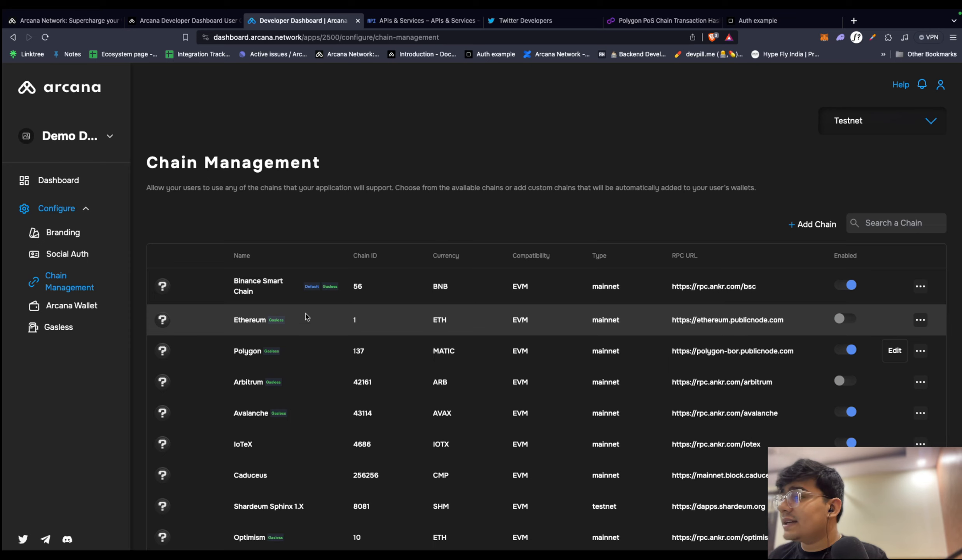
pyautogui.moveTo(305, 288); pyautogui.dragTo(221, 282)
pyautogui.click(268, 296)
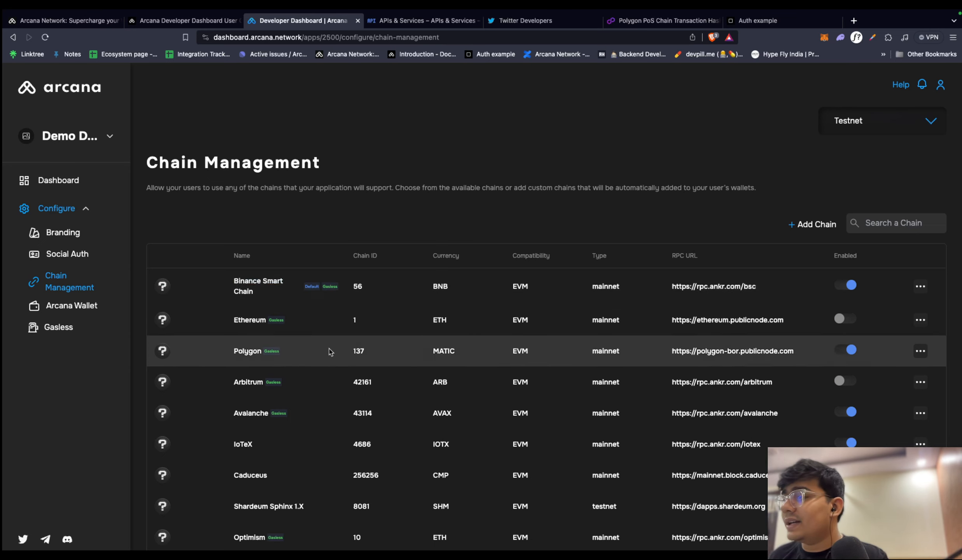
# - Enable the Ethereum mainnet chain and set Polygon as the default chain
pyautogui.click(850, 320)
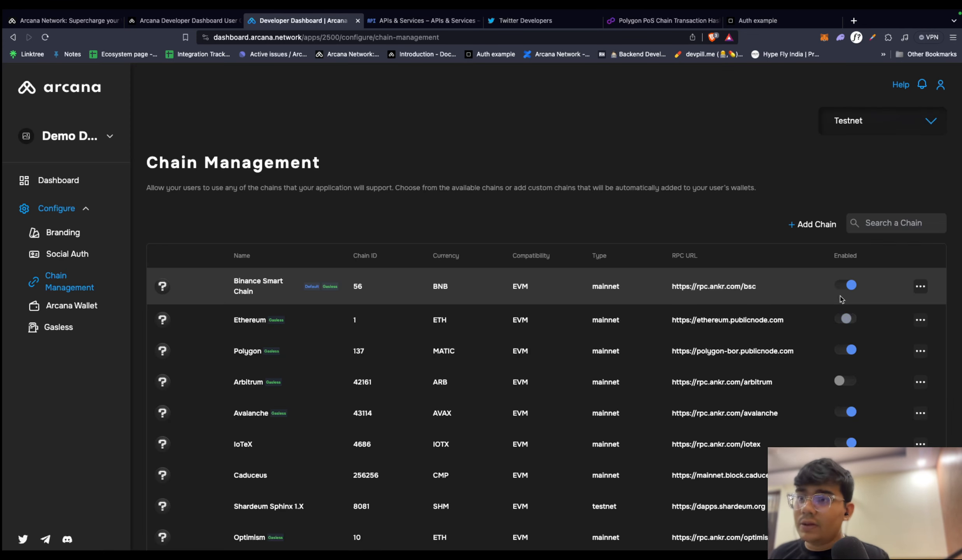
pyautogui.click(919, 352)
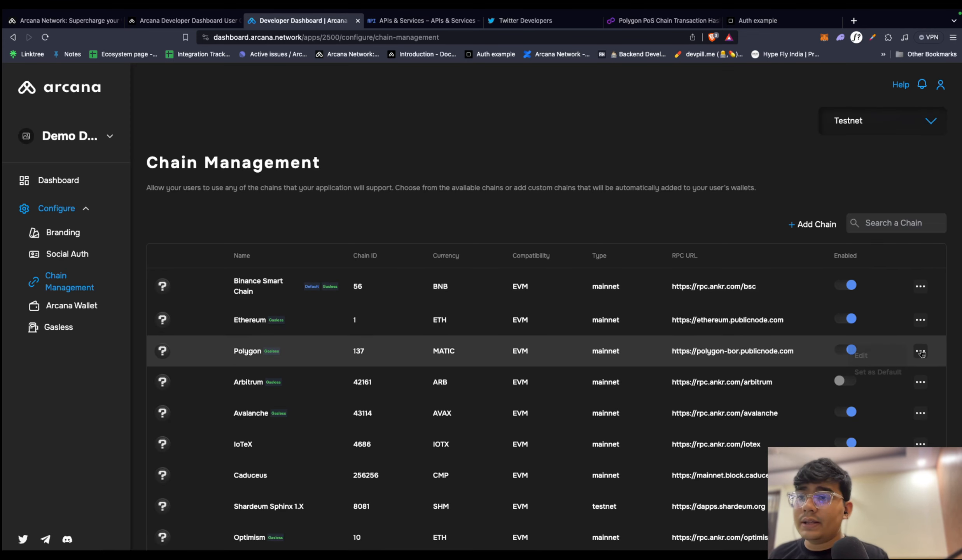
pyautogui.click(865, 372)
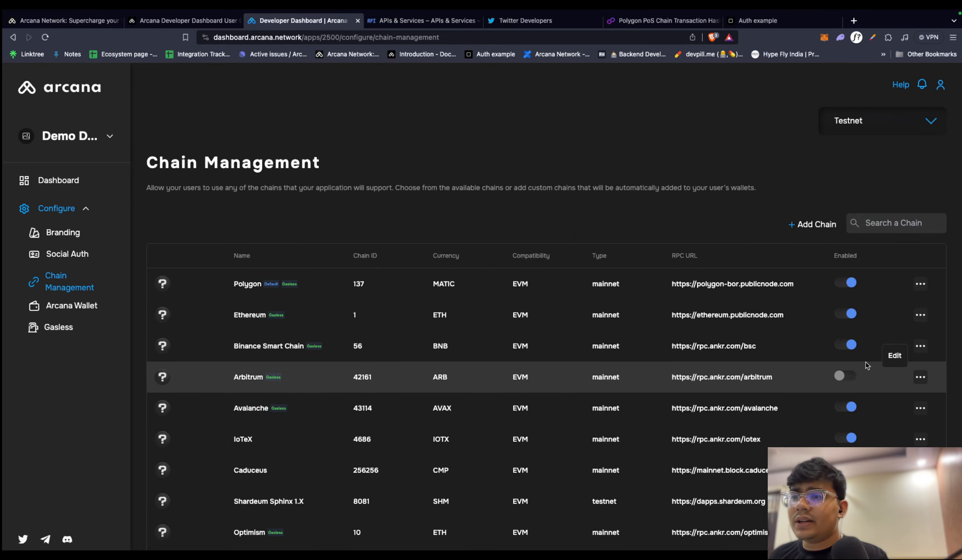
# - Disable the Binance Smart Chain, Shardeum Sphinx 1.X, Arbitrum Goerli and Optimism Goerli chains
pyautogui.click(844, 345)
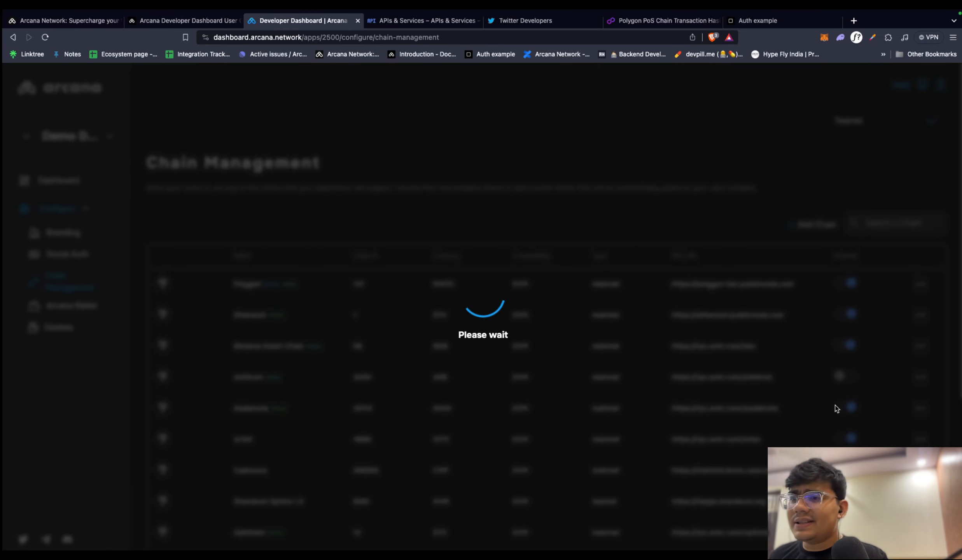
pyautogui.scroll(-5, 810, 355)
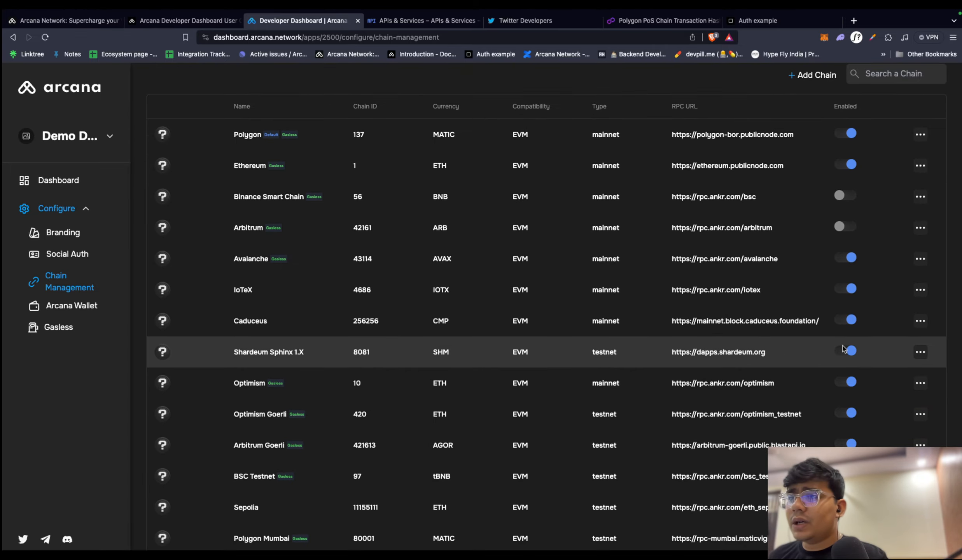
pyautogui.click(842, 348)
pyautogui.scroll(-2, 843, 352)
pyautogui.click(846, 374)
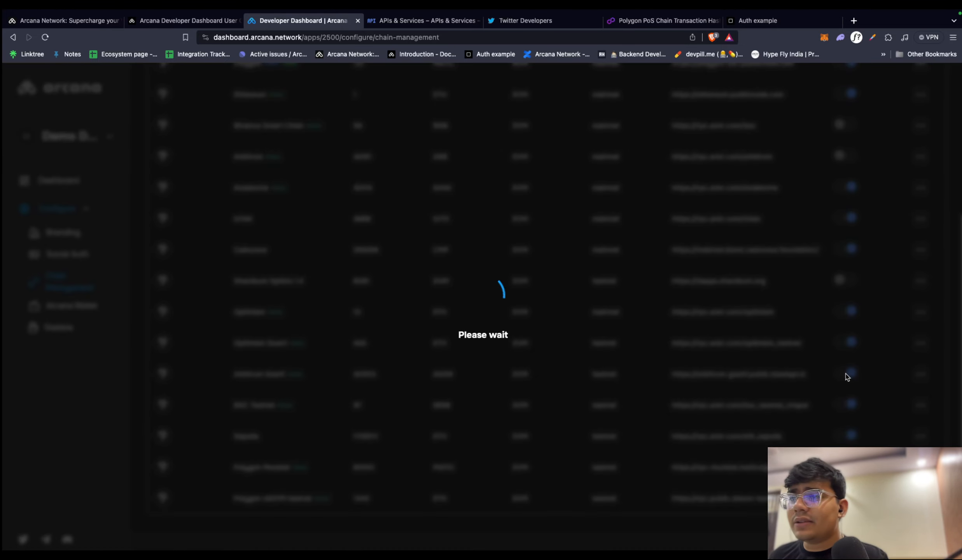
pyautogui.click(843, 342)
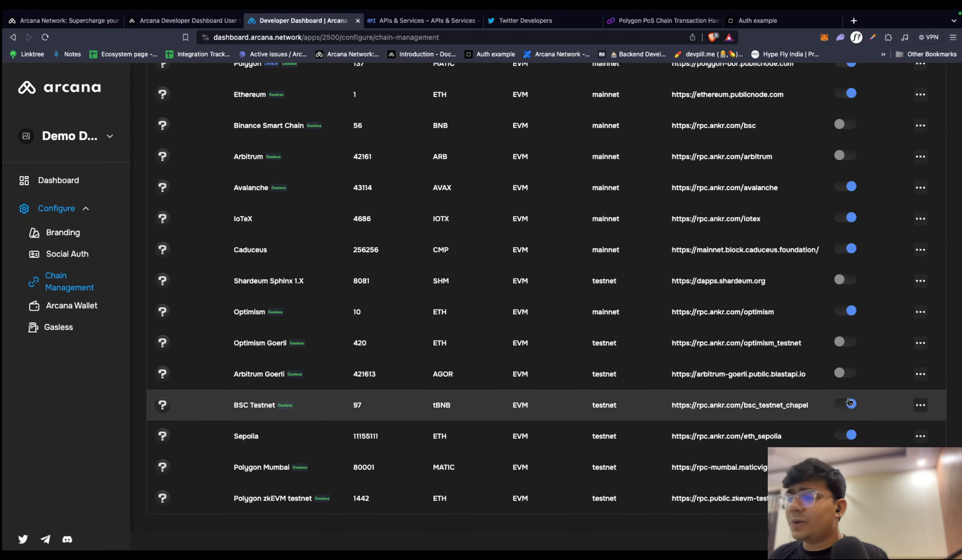
pyautogui.scroll(2, 408, 465)
pyautogui.scroll(-2, 440, 454)
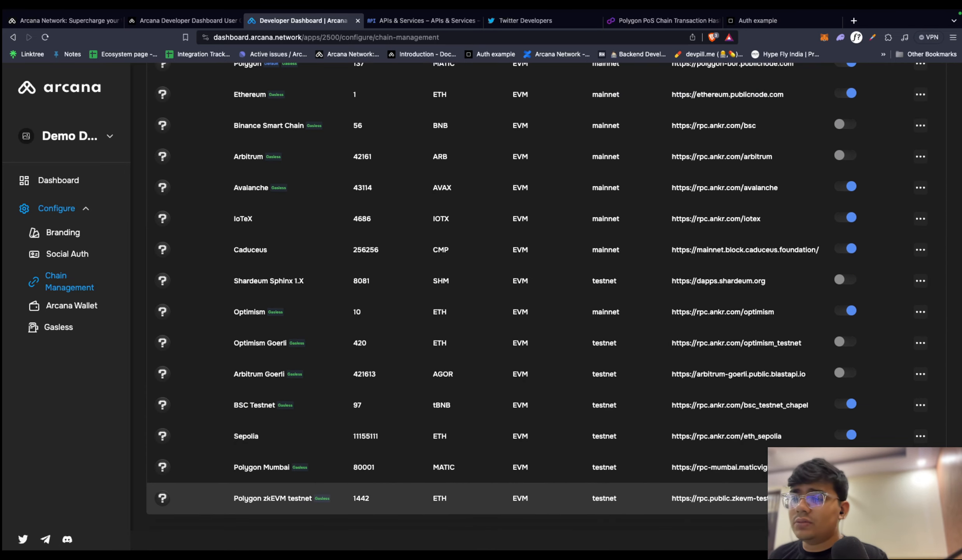
# - Inspect the form for adding a custom EVM chain, cancel it, and read the Chain Management description
pyautogui.scroll(5, 770, 334)
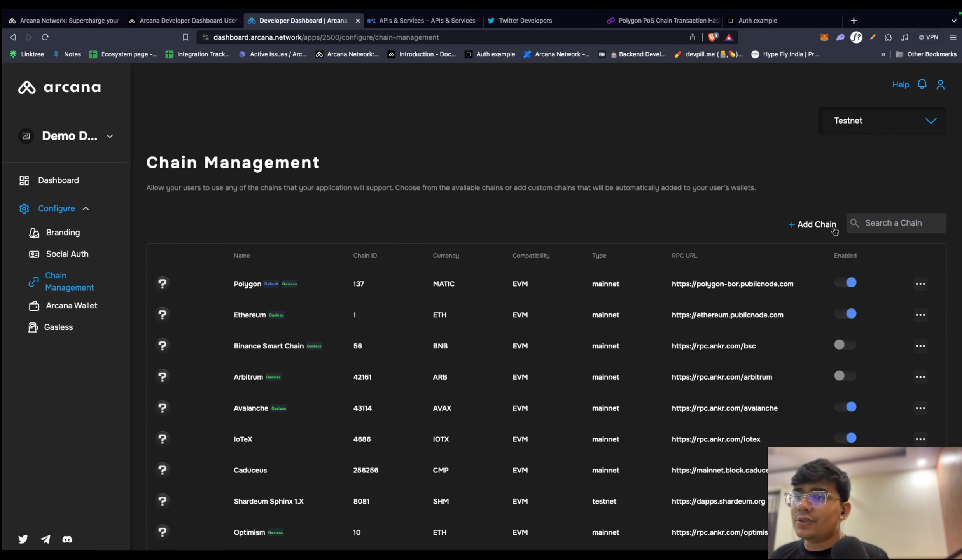
pyautogui.click(820, 225)
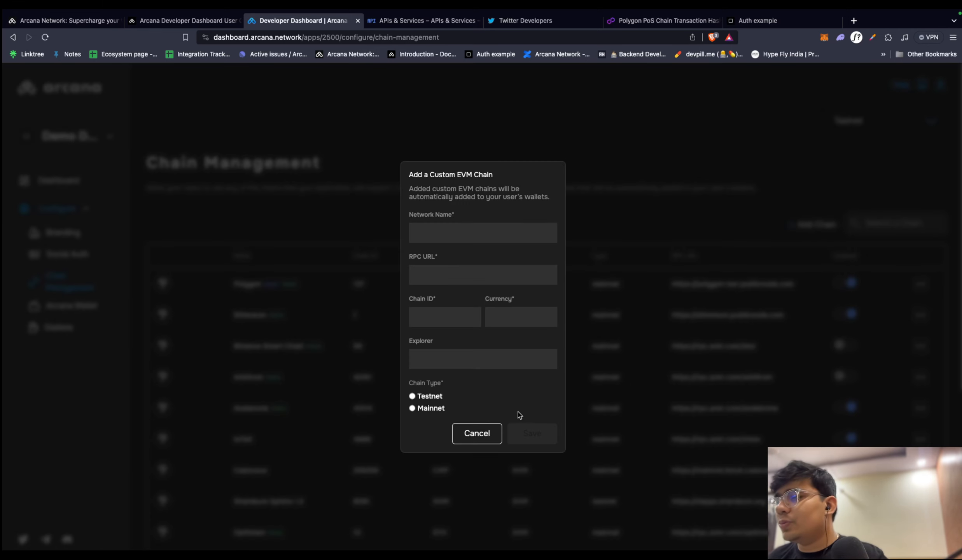
pyautogui.click(472, 434)
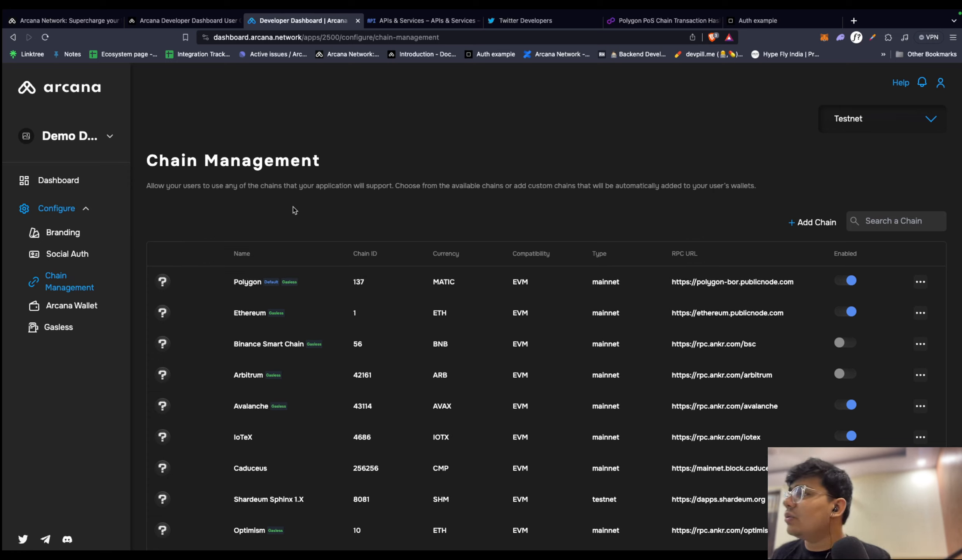
pyautogui.moveTo(205, 185); pyautogui.dragTo(470, 189)
pyautogui.moveTo(756, 185); pyautogui.dragTo(440, 183)
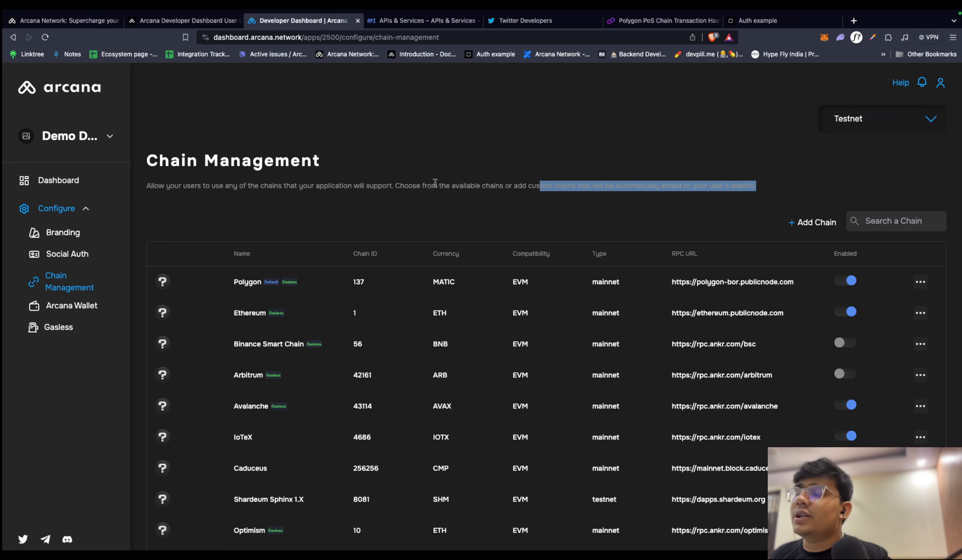
pyautogui.click(493, 195)
# - Open the Arcana Wallet settings and read the domain restriction description and the Domain URL and Wallet UI Mode fields
pyautogui.click(74, 306)
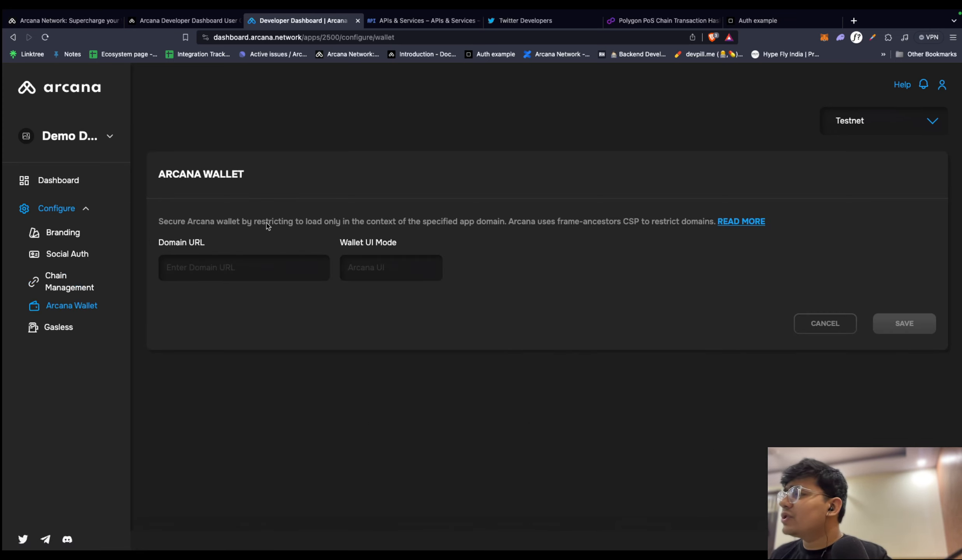
pyautogui.moveTo(170, 220); pyautogui.dragTo(569, 228)
pyautogui.click(495, 222)
pyautogui.click(609, 223)
pyautogui.moveTo(672, 218); pyautogui.dragTo(579, 228)
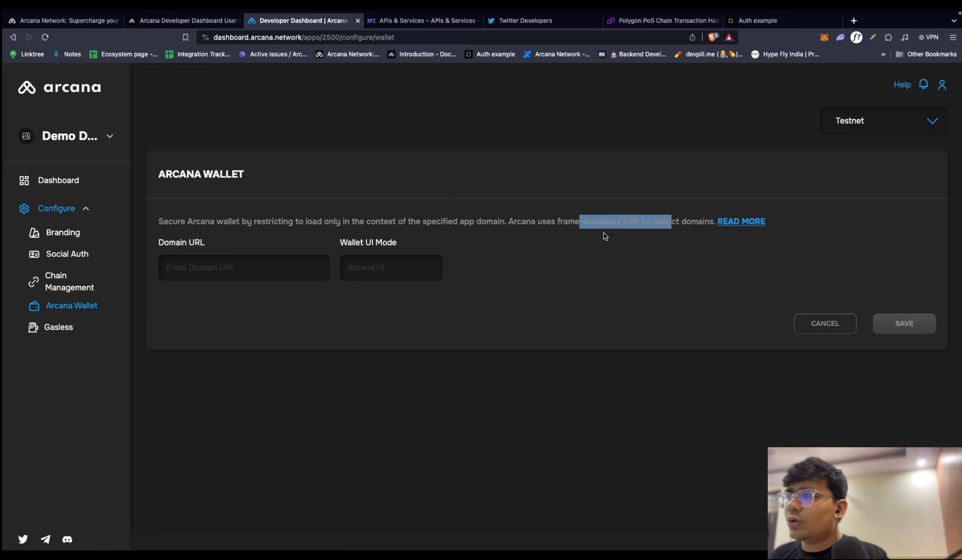
pyautogui.click(511, 225)
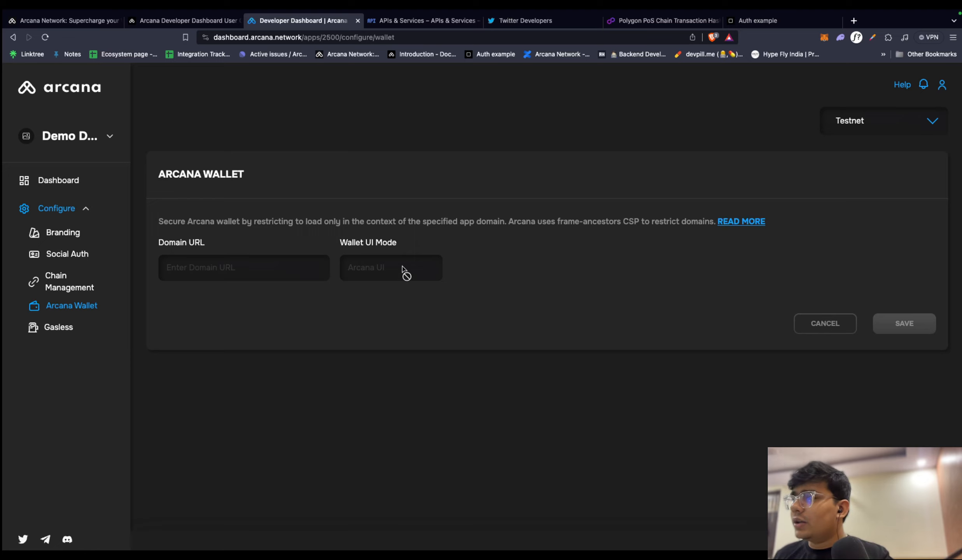
pyautogui.click(190, 273)
pyautogui.tripleClick(379, 271)
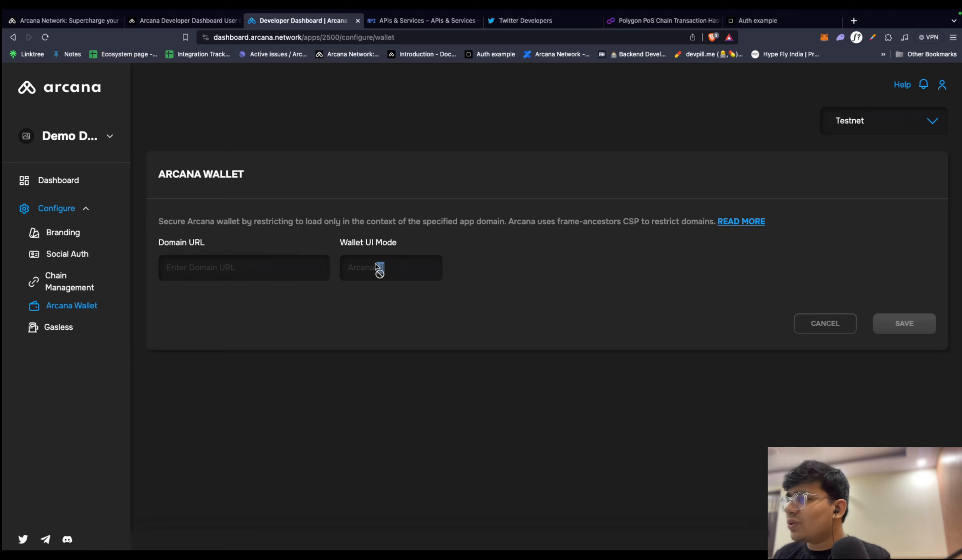
pyautogui.doubleClick(413, 247)
pyautogui.click(442, 244)
pyautogui.moveTo(444, 247); pyautogui.dragTo(196, 244)
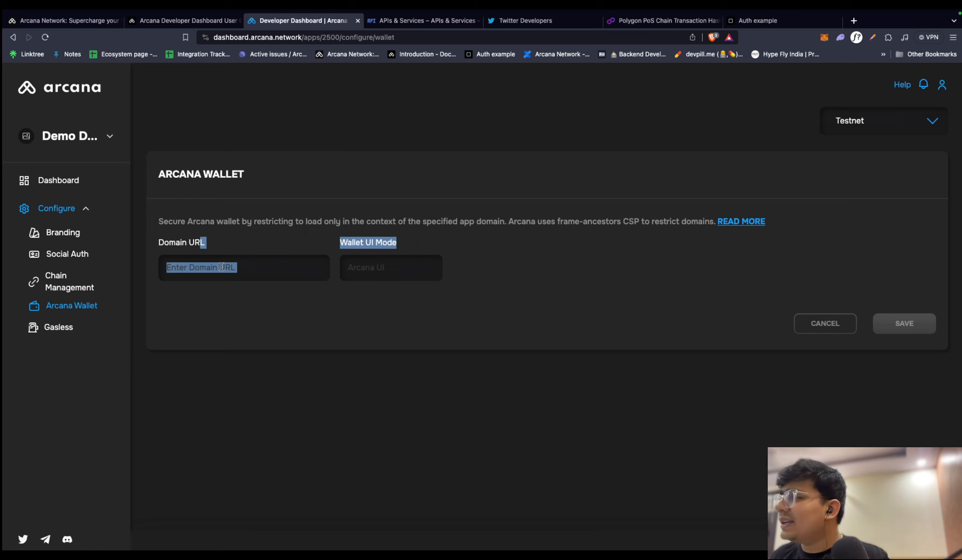
pyautogui.click(236, 248)
pyautogui.moveTo(165, 223); pyautogui.dragTo(489, 221)
pyautogui.click(500, 219)
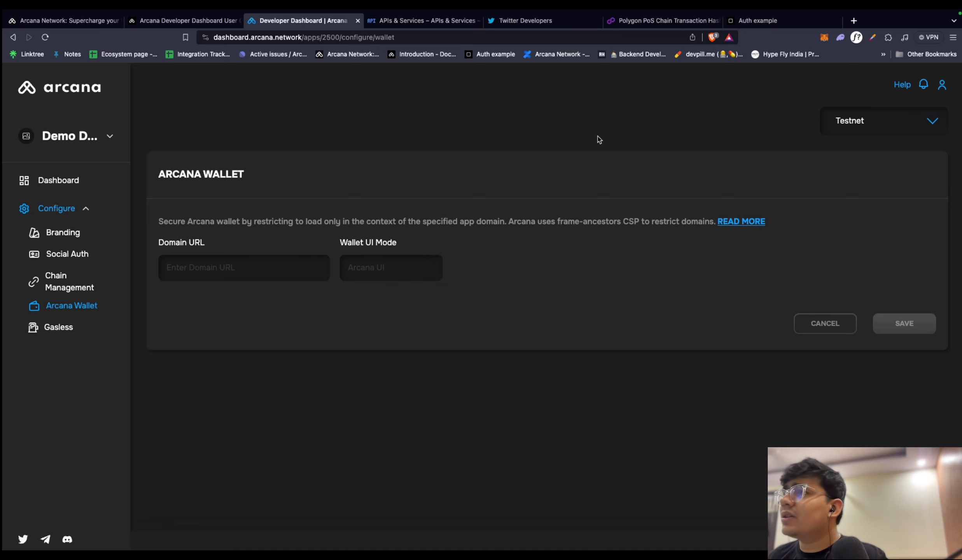
# - Open the arcana.network website in a new browser tab and copy its address
pyautogui.click(853, 20)
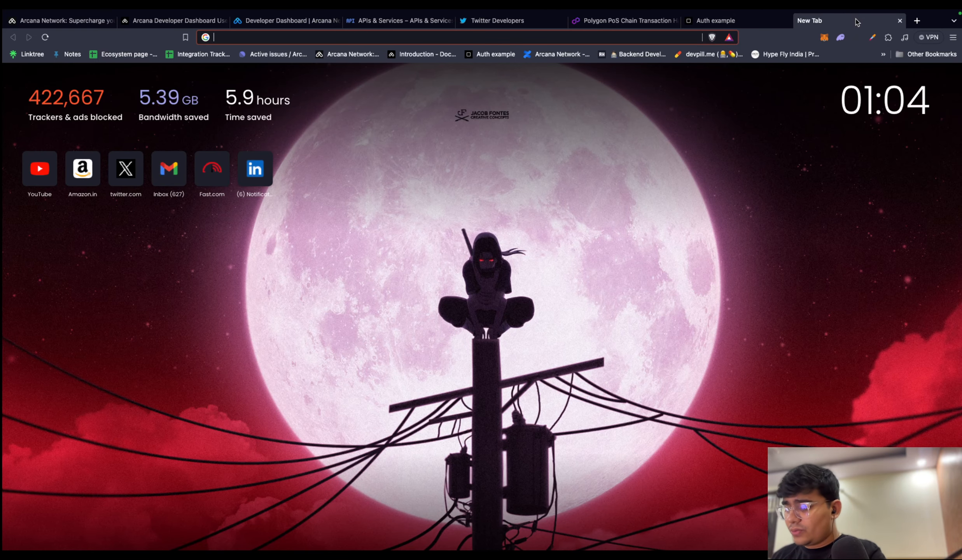
pyautogui.write('Ar')
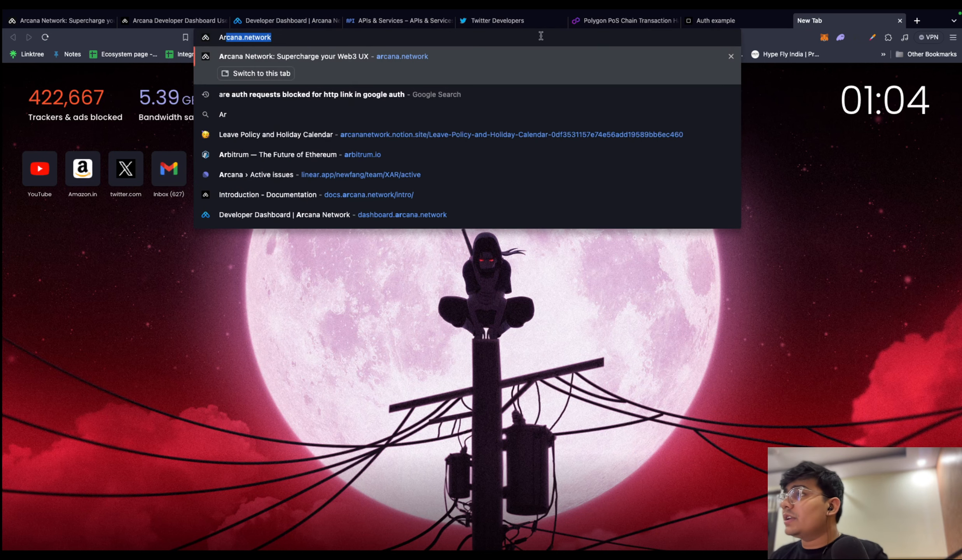
pyautogui.press('Return')
pyautogui.click(411, 37)
pyautogui.press('super+c')
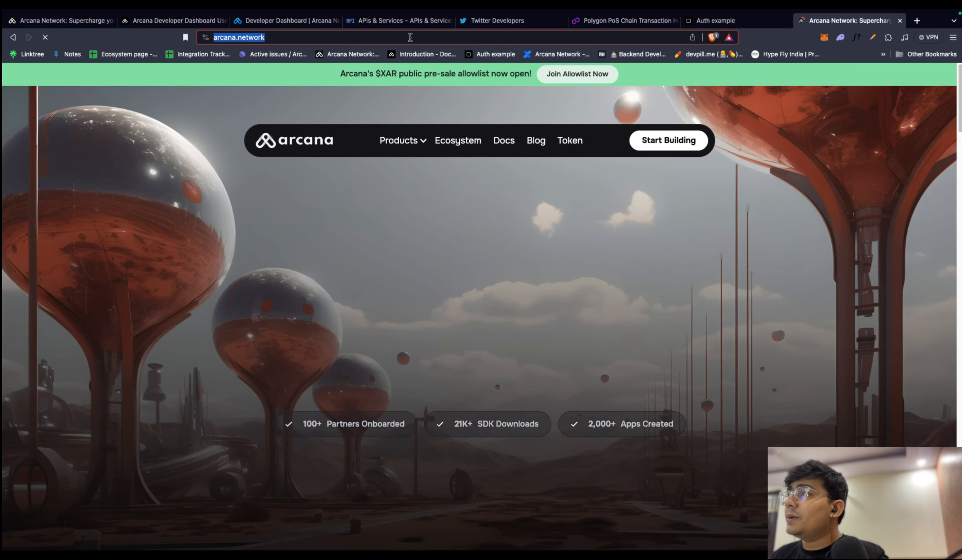
pyautogui.click(148, 20)
pyautogui.click(280, 20)
pyautogui.click(249, 269)
pyautogui.press('super+v')
pyautogui.click(912, 326)
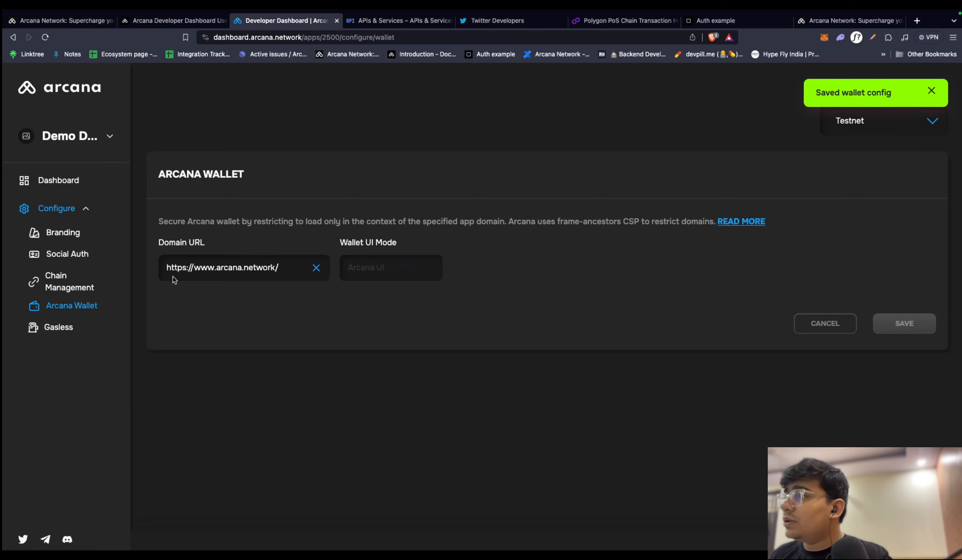
pyautogui.moveTo(410, 245); pyautogui.dragTo(221, 281)
pyautogui.click(287, 268)
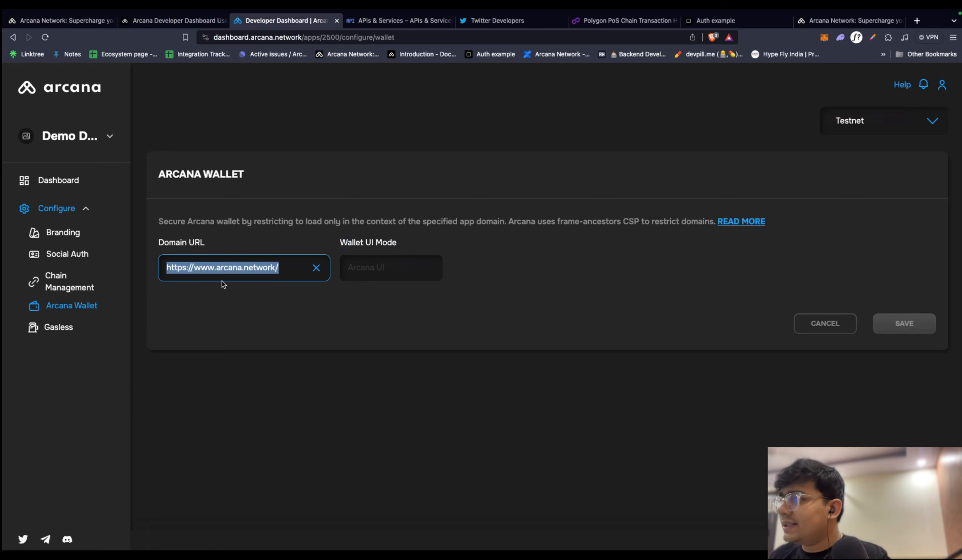
pyautogui.click(285, 291)
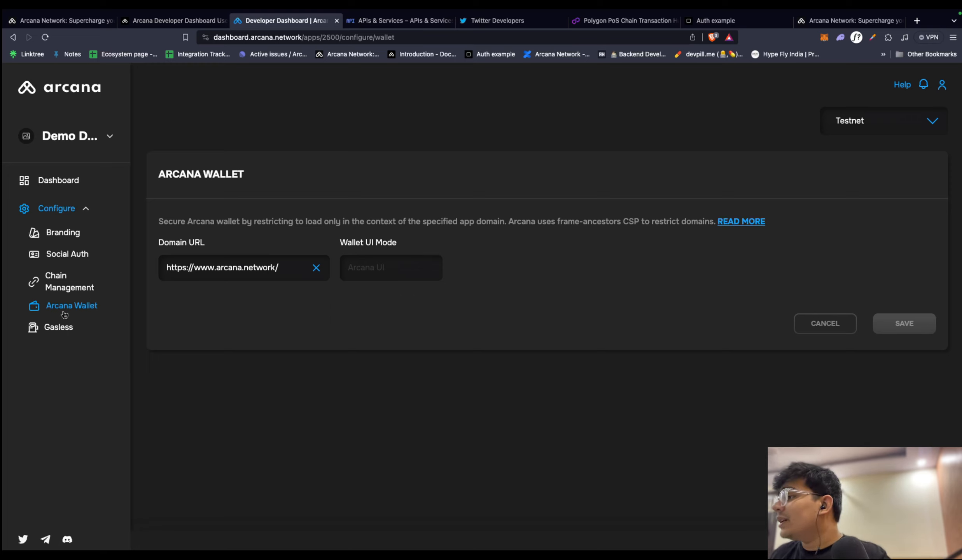
pyautogui.moveTo(236, 311); pyautogui.dragTo(175, 314)
pyautogui.click(175, 313)
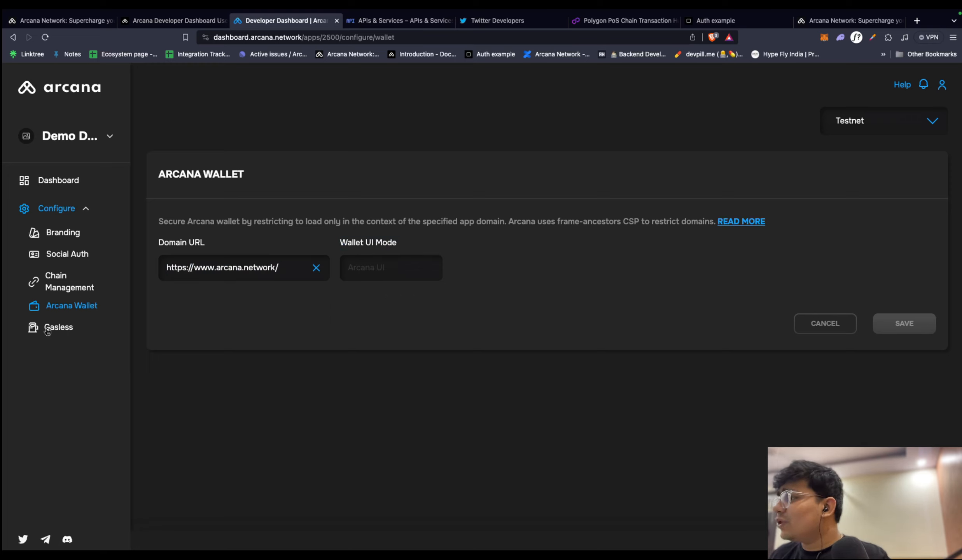
# - Open the Social Auth settings and look through the redirect URI section and the available social login providers
pyautogui.click(44, 260)
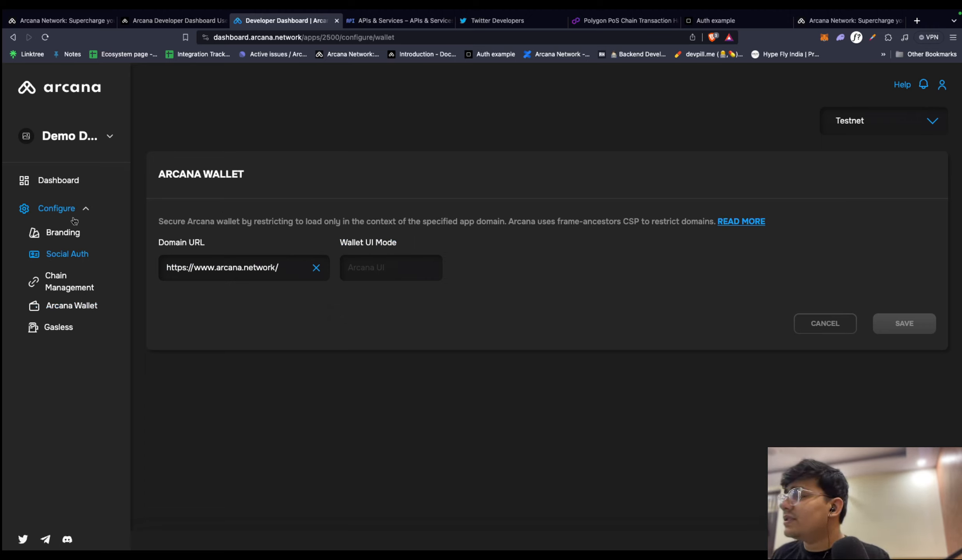
pyautogui.click(82, 208)
pyautogui.click(82, 208)
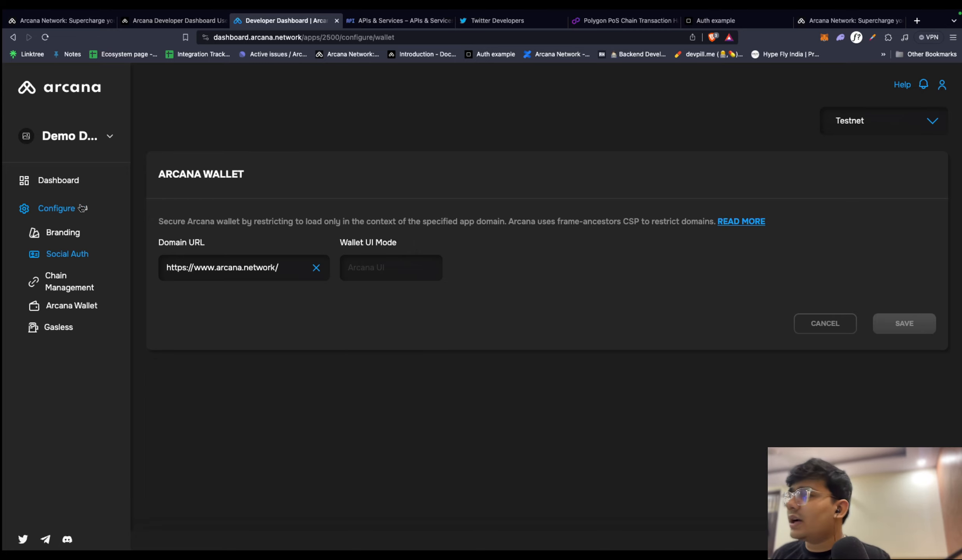
pyautogui.click(65, 234)
pyautogui.click(66, 254)
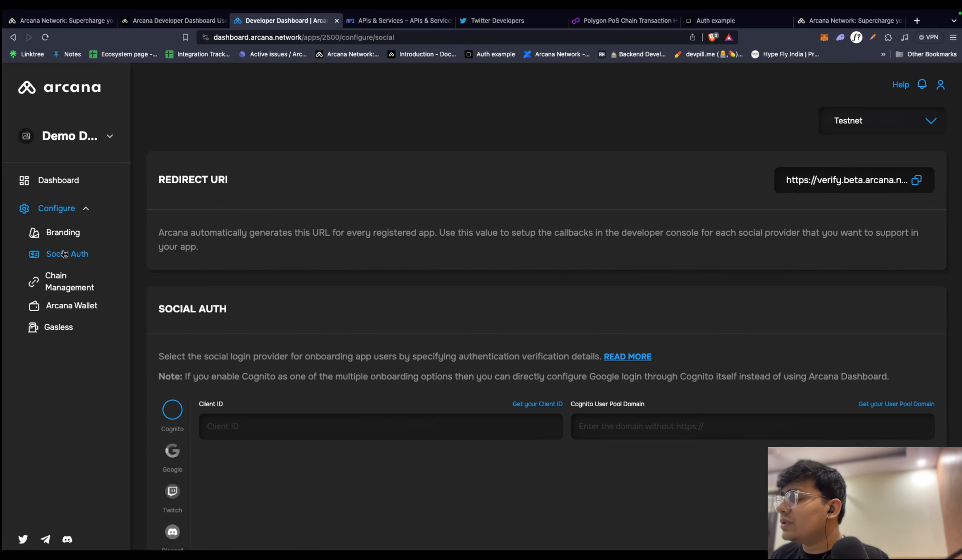
pyautogui.scroll(-3, 220, 215)
pyautogui.scroll(-1, 283, 206)
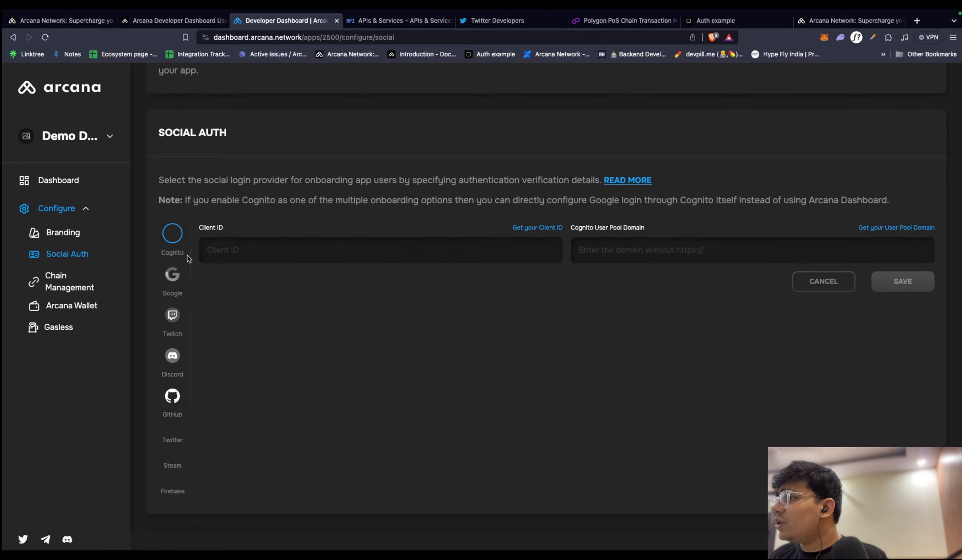
pyautogui.click(174, 280)
pyautogui.click(176, 251)
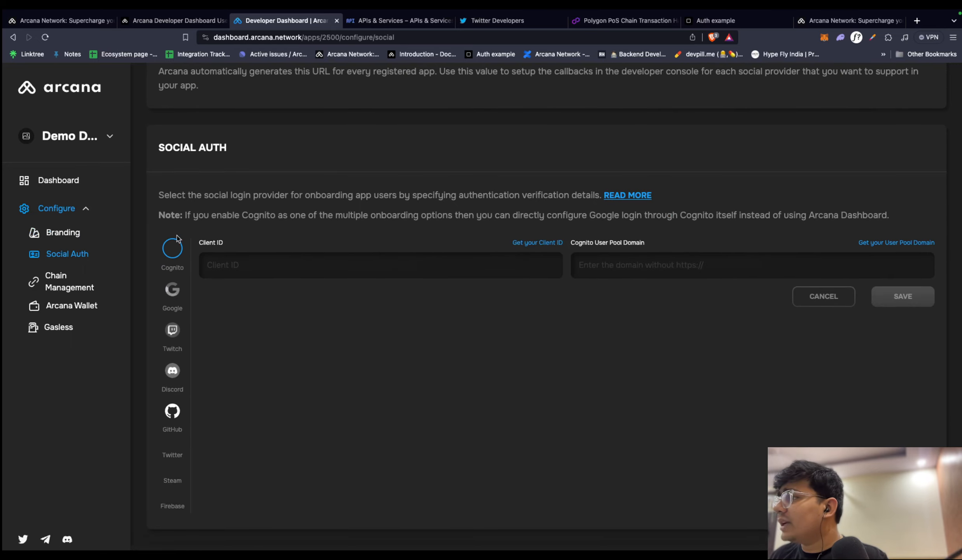
pyautogui.scroll(-1, 278, 194)
pyautogui.scroll(5, 283, 202)
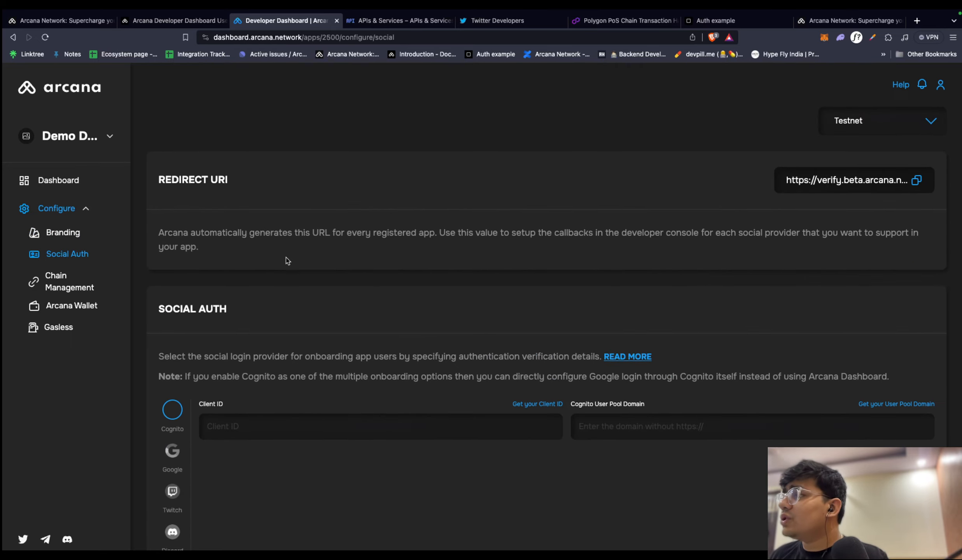
# - Compare the login options in the Auth example's sign-in dialog with the Social Auth providers in the Arcana dashboard
pyautogui.moveTo(285, 259); pyautogui.dragTo(172, 233)
pyautogui.click(204, 246)
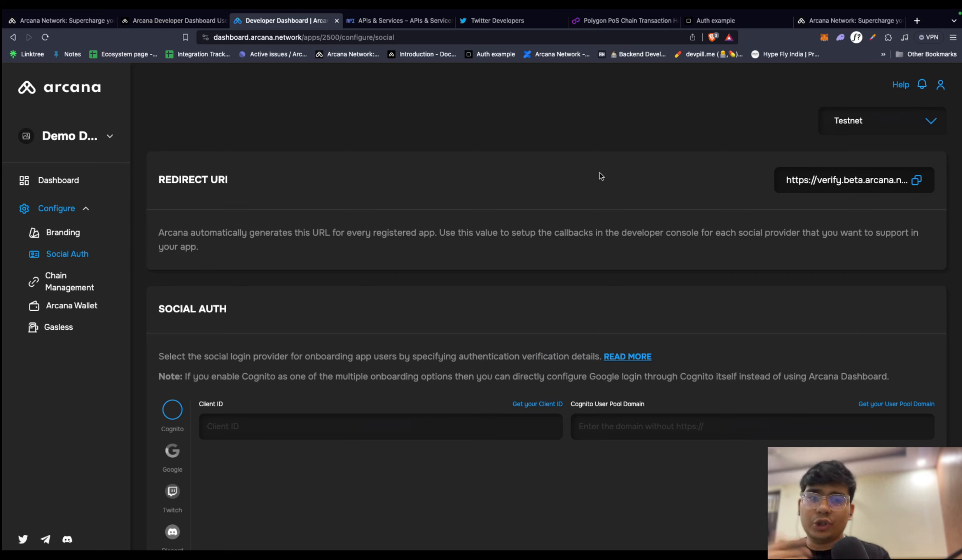
pyautogui.click(717, 22)
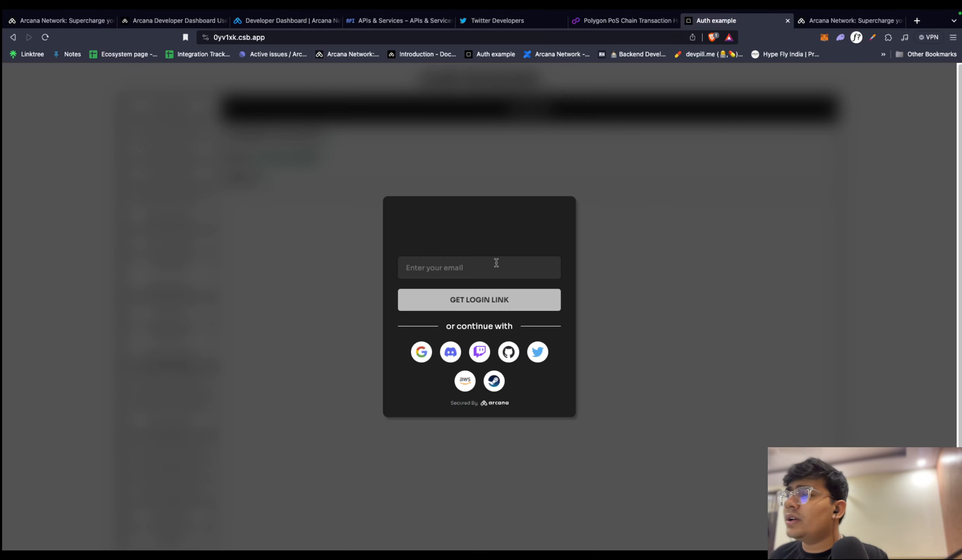
pyautogui.click(296, 20)
pyautogui.scroll(-5, 241, 350)
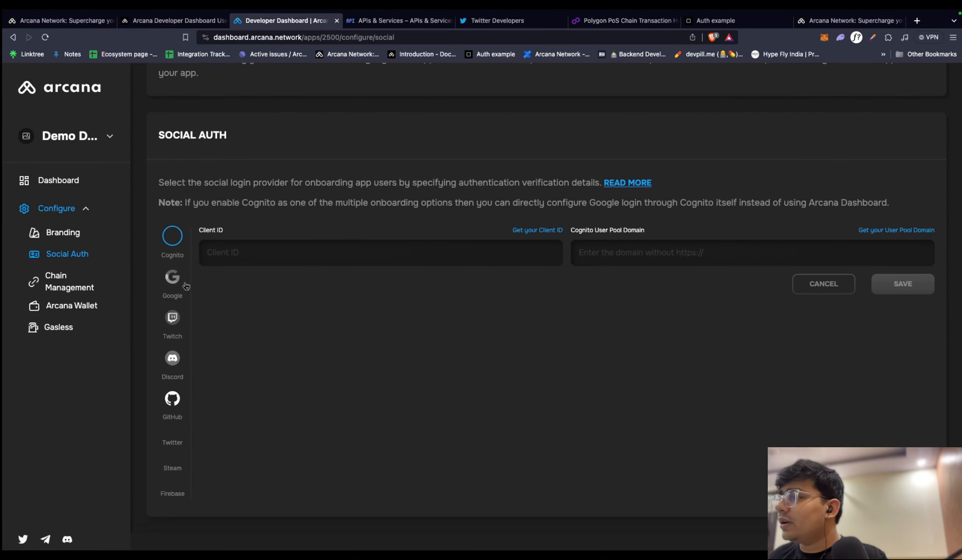
pyautogui.click(716, 21)
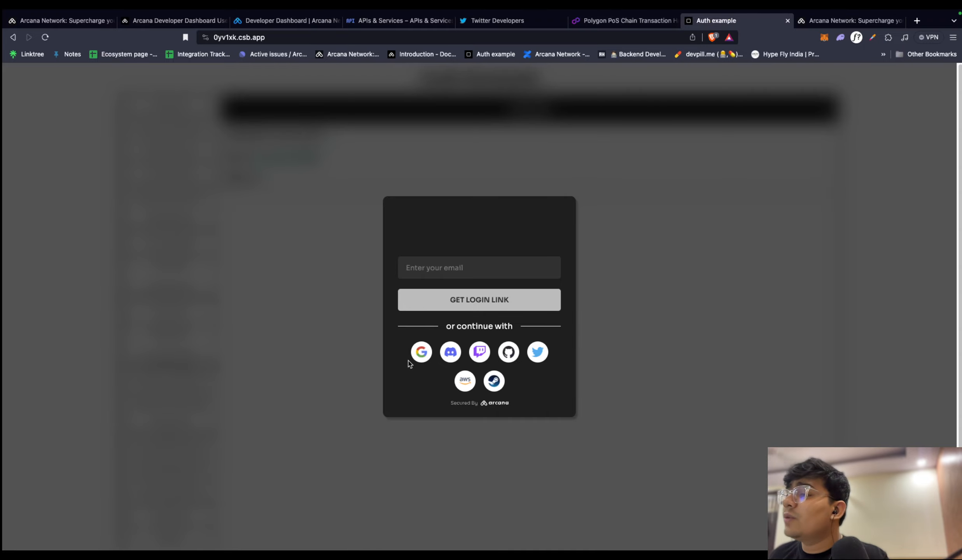
pyautogui.moveTo(409, 365); pyautogui.dragTo(437, 339)
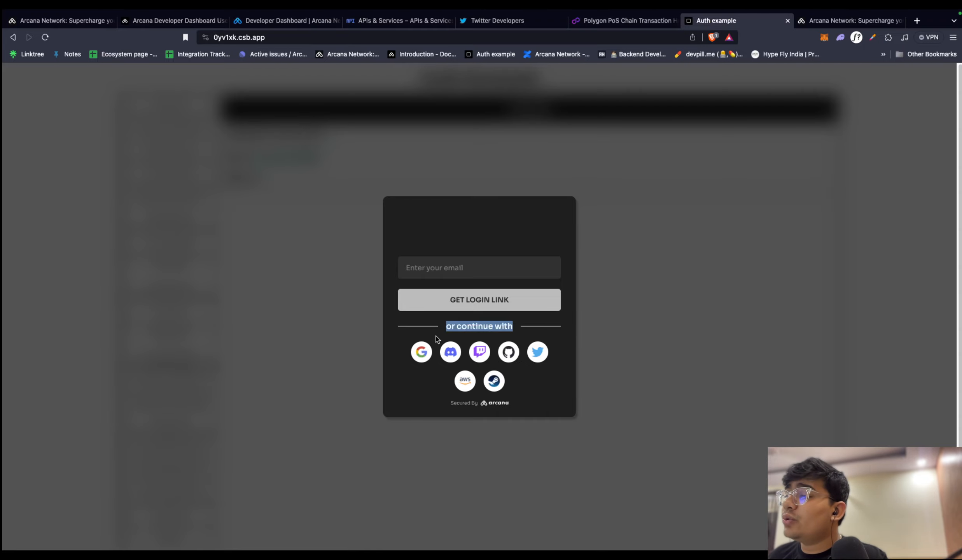
pyautogui.click(289, 23)
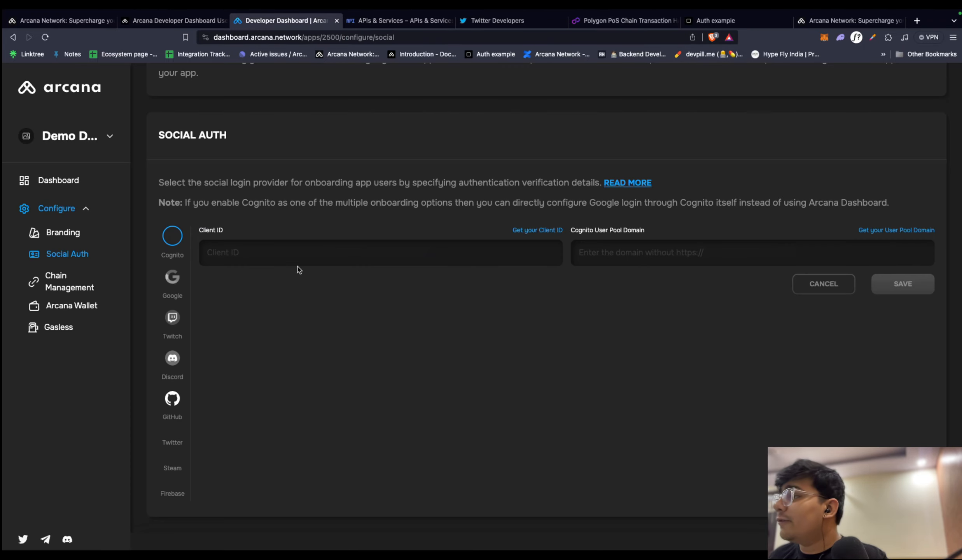
# - Choose Google as the Social Auth provider, and copy the OAuth client ID of Web client 1 from the Google Cloud credentials
pyautogui.click(176, 286)
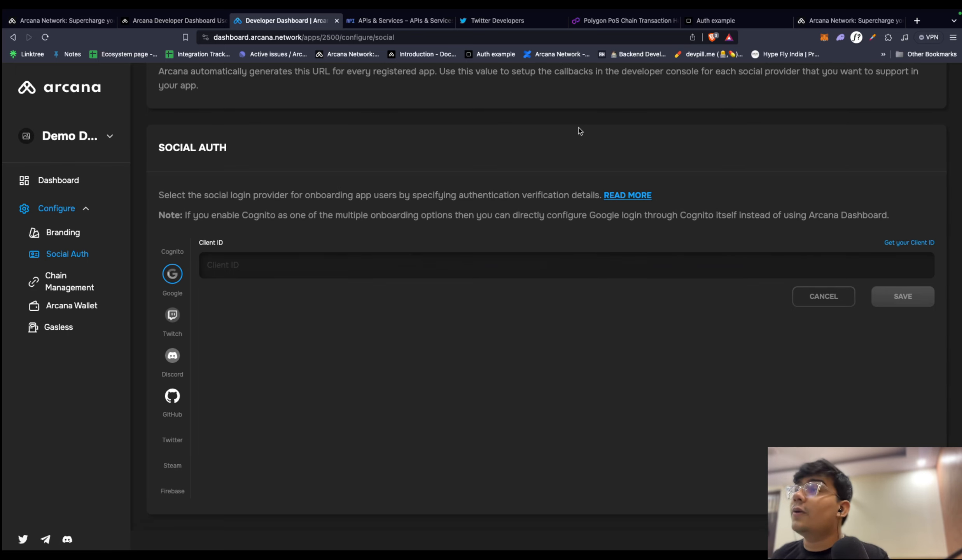
pyautogui.click(355, 20)
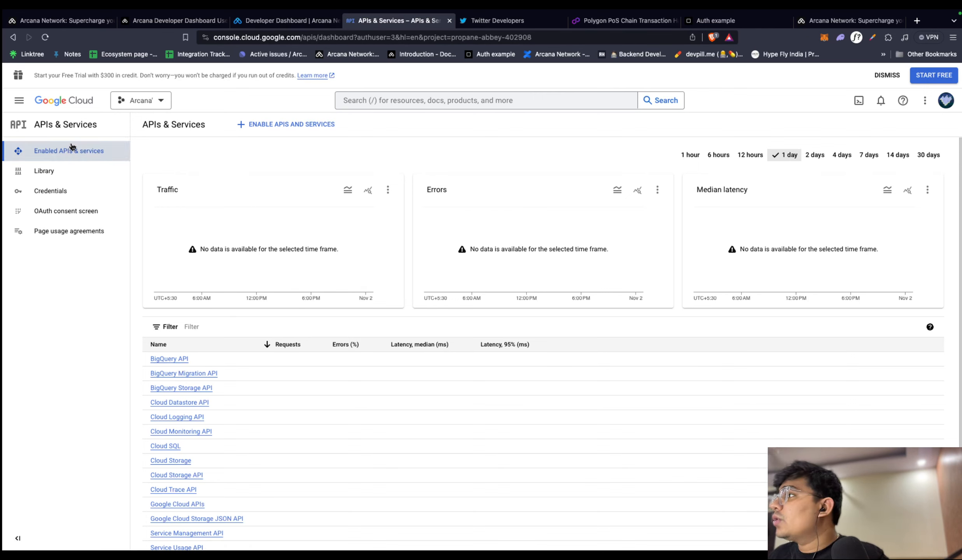
pyautogui.click(62, 189)
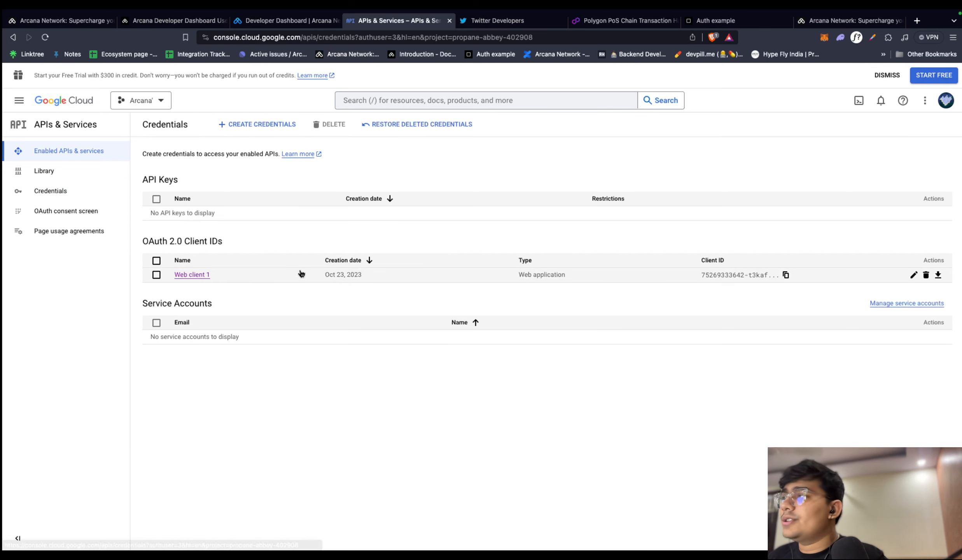
pyautogui.moveTo(249, 242); pyautogui.dragTo(148, 240)
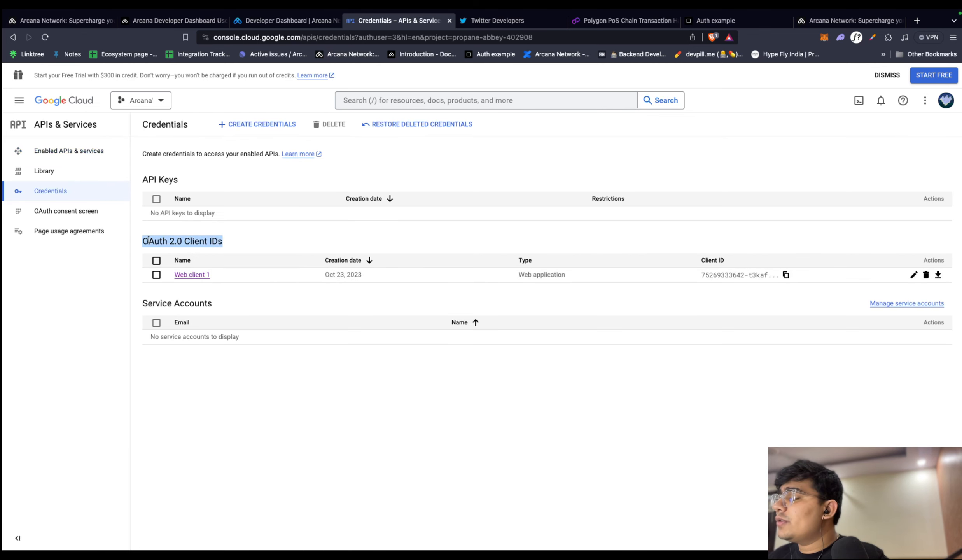
pyautogui.click(276, 234)
pyautogui.moveTo(241, 245); pyautogui.dragTo(168, 242)
pyautogui.click(335, 244)
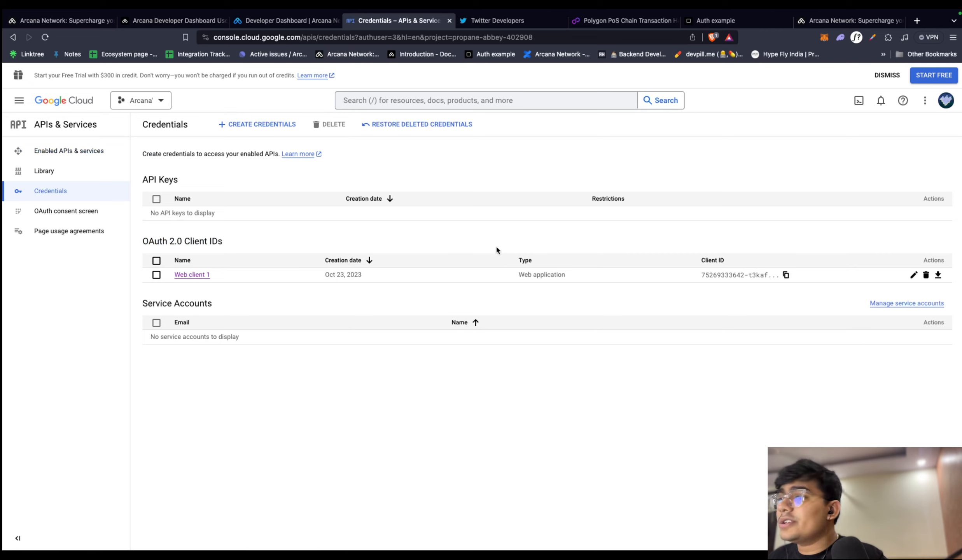
pyautogui.click(786, 274)
# - Paste the copied Google client ID into the Client ID field of Arcana's Google login settings and save
pyautogui.click(287, 20)
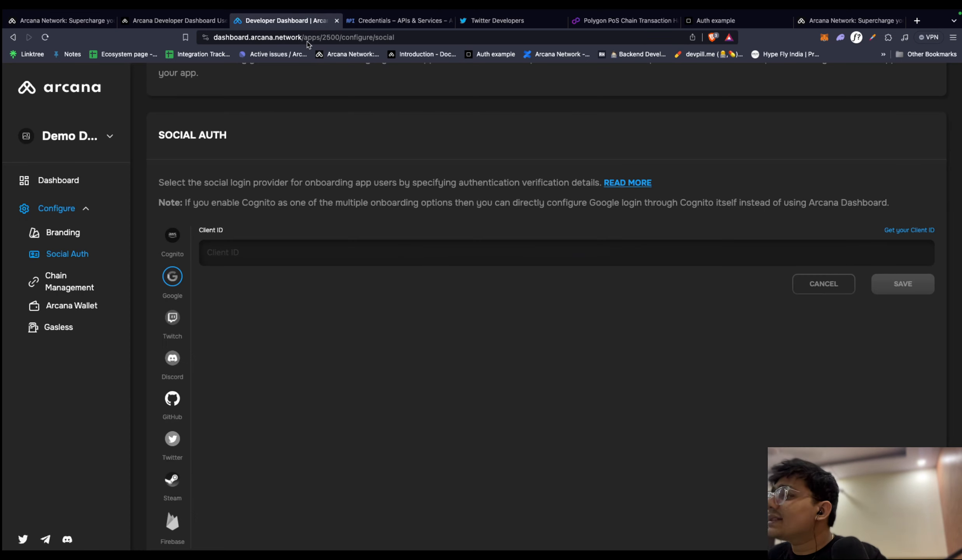
pyautogui.click(366, 251)
pyautogui.press('super+v')
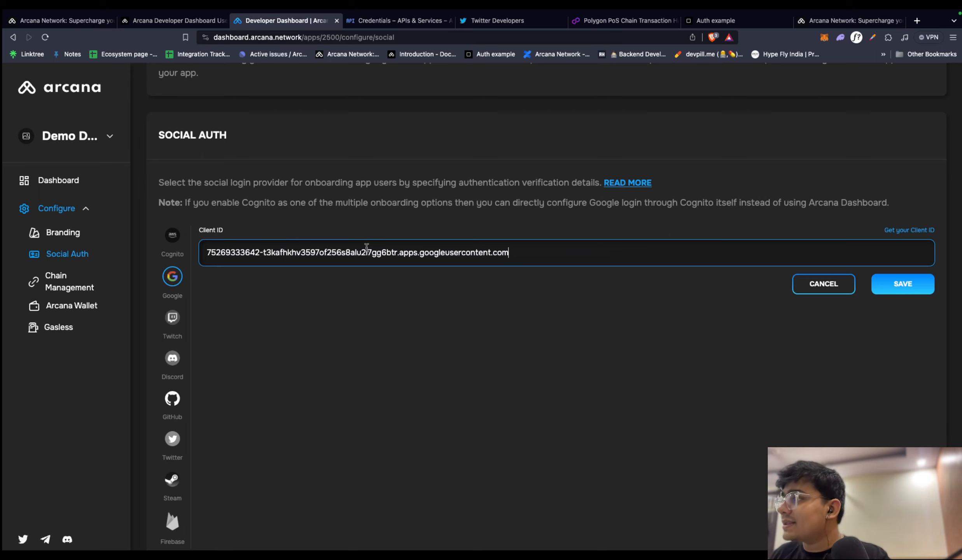
pyautogui.click(886, 286)
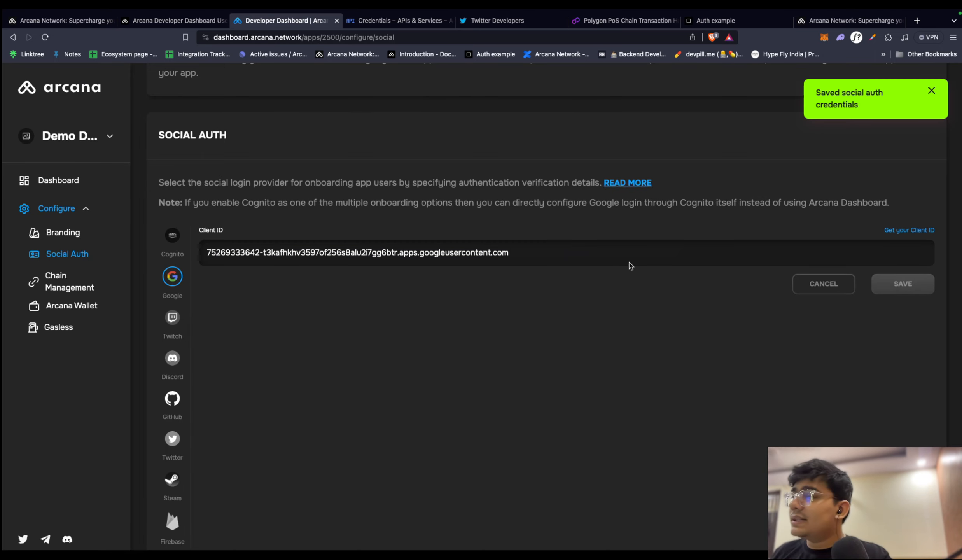
# - Copy Arcana's redirect URI, add it as a second authorized redirect URI for Web client 1 in Google Cloud, and save the client
pyautogui.scroll(4, 627, 264)
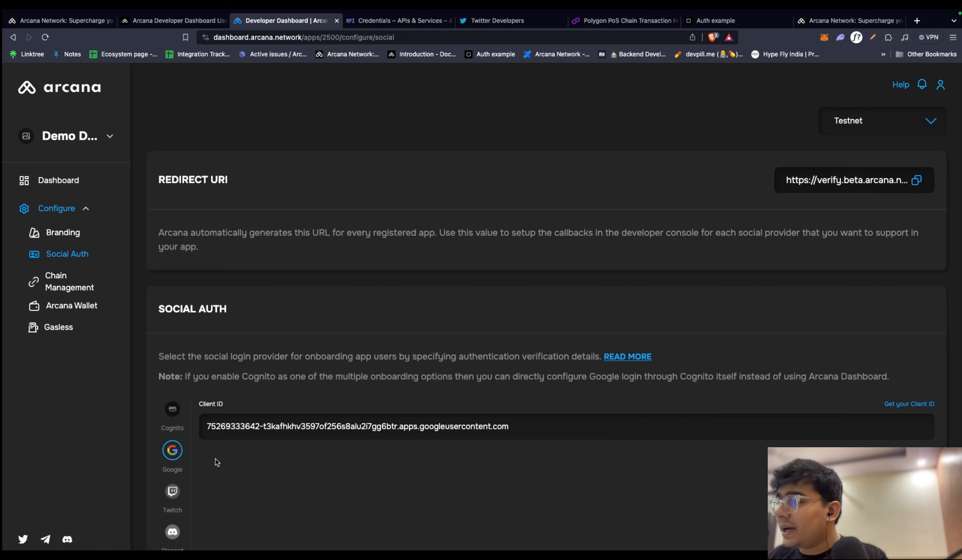
pyautogui.tripleClick(357, 420)
pyautogui.click(561, 425)
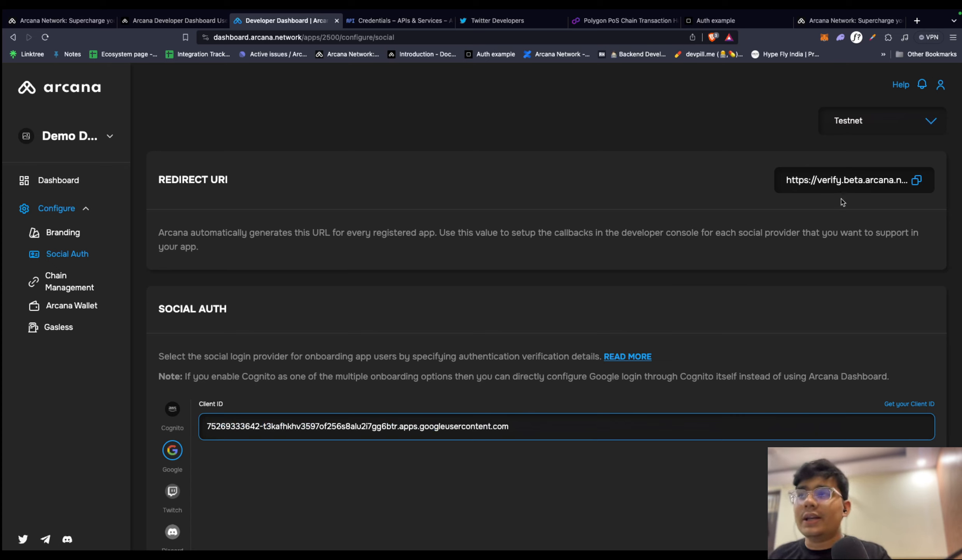
pyautogui.click(916, 180)
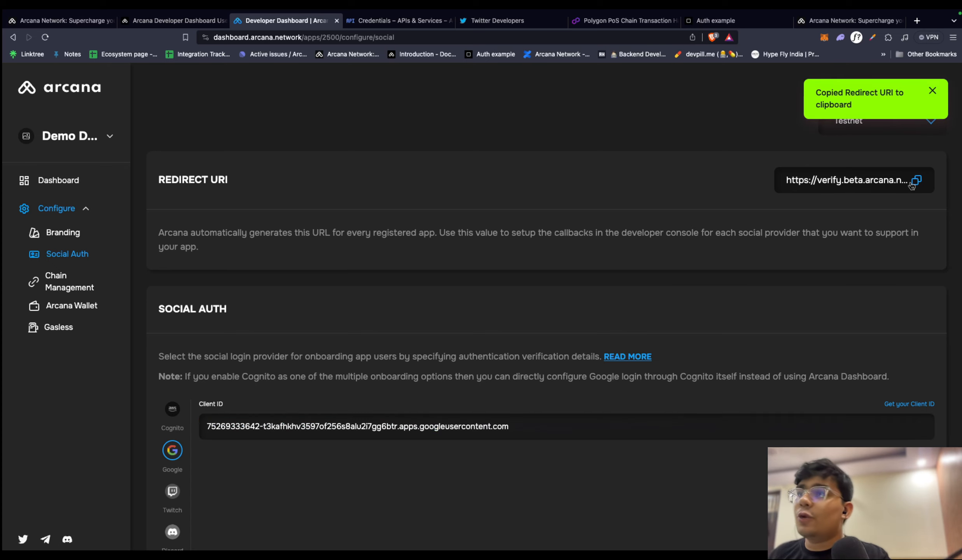
pyautogui.click(399, 20)
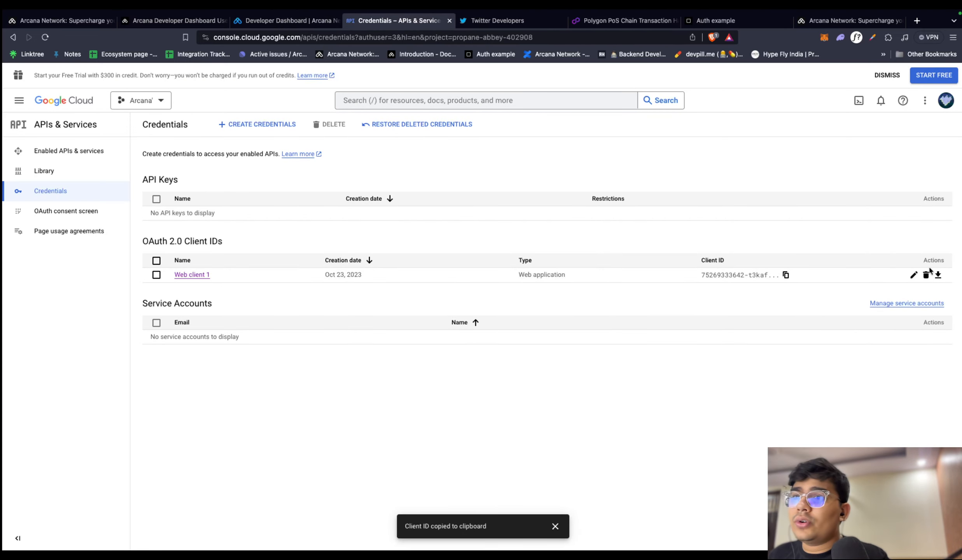
pyautogui.click(912, 275)
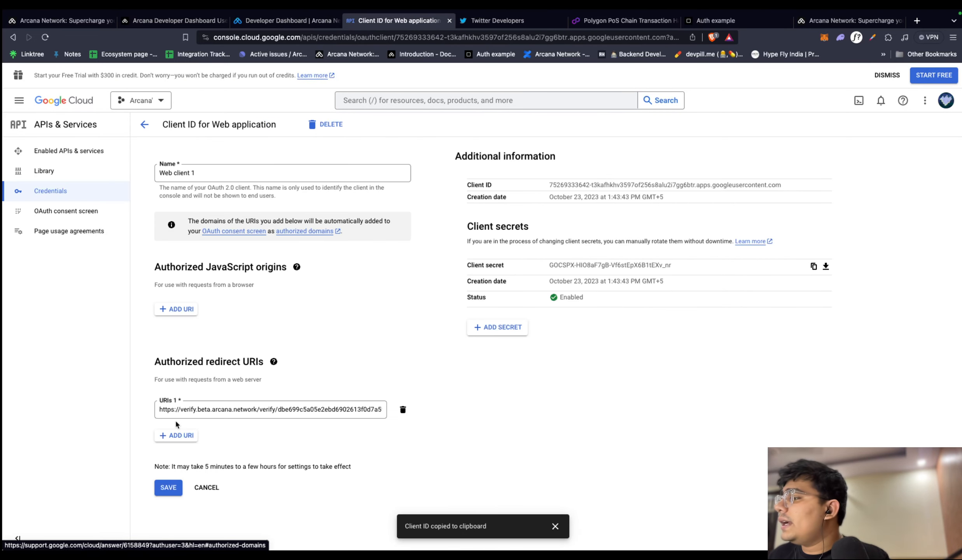
pyautogui.click(177, 435)
pyautogui.press('super+v')
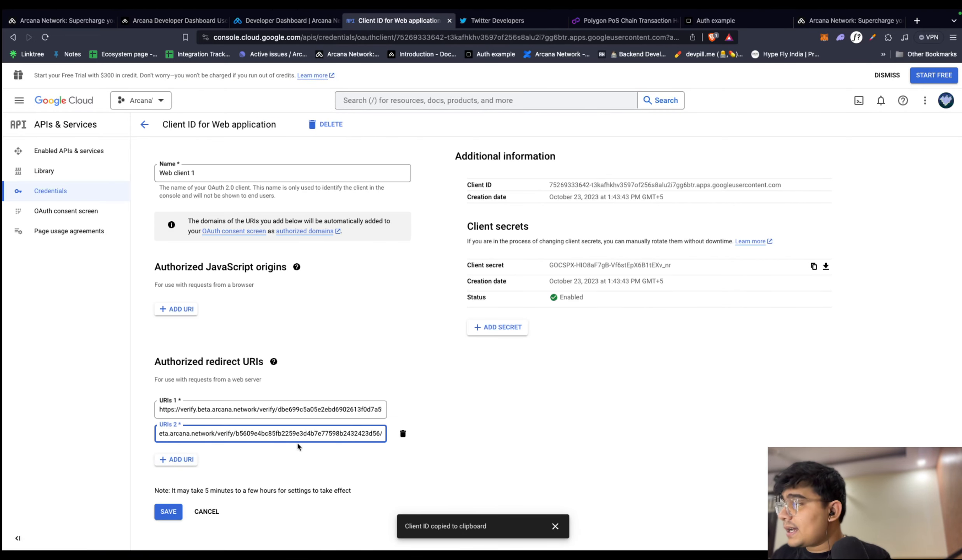
pyautogui.click(166, 507)
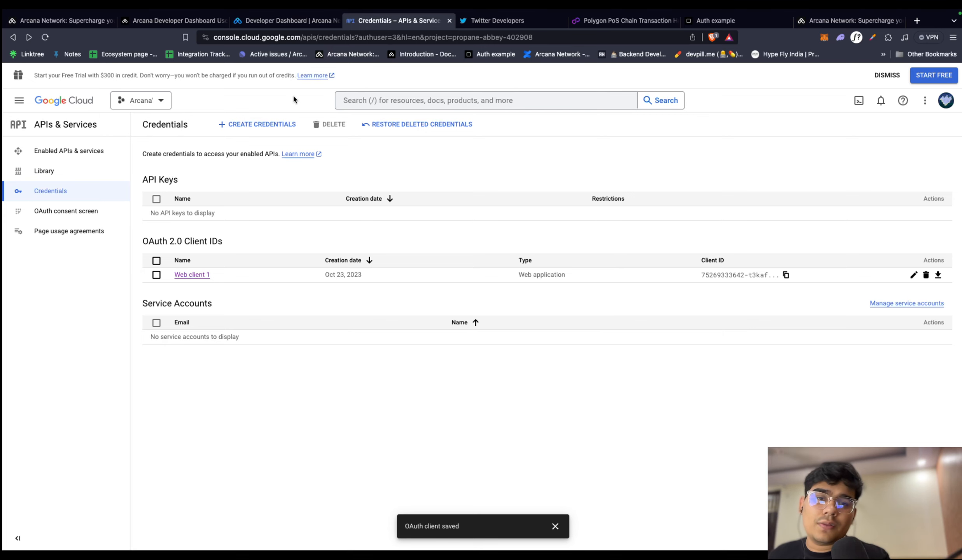
# - Return to Arcana's Social Auth settings, review the Google client ID, and select Twitter as the provider to configure
pyautogui.moveTo(272, 2)
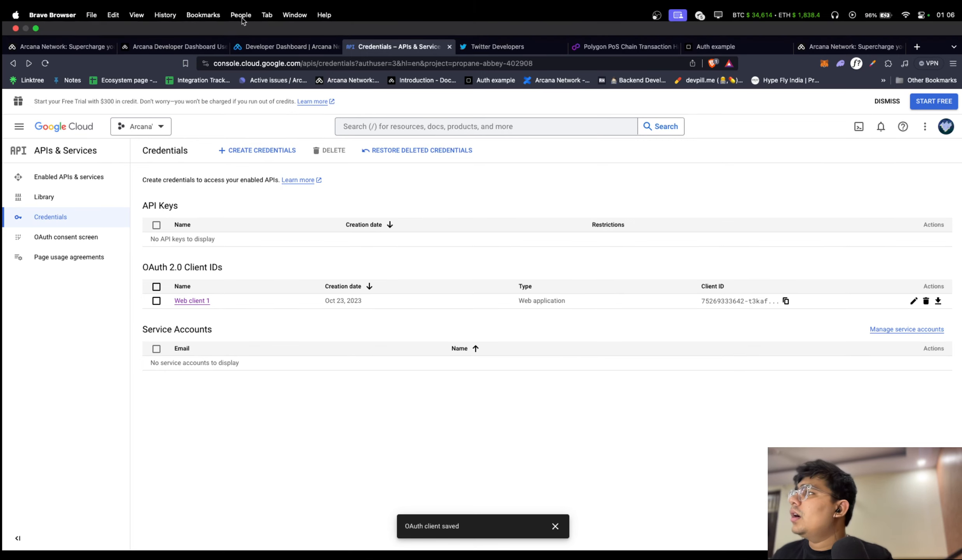
pyautogui.click(272, 53)
pyautogui.scroll(-5, 298, 304)
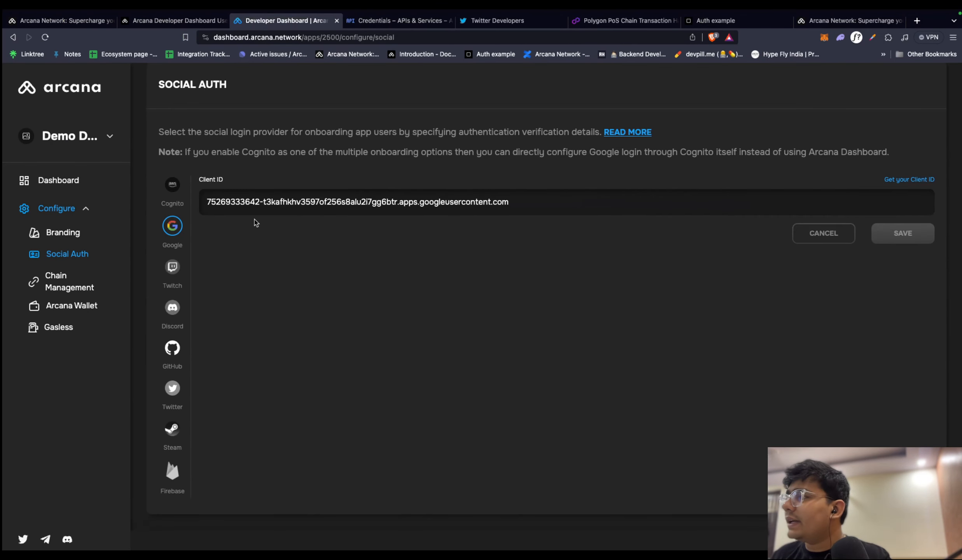
pyautogui.moveTo(207, 199); pyautogui.dragTo(495, 196)
pyautogui.click(272, 352)
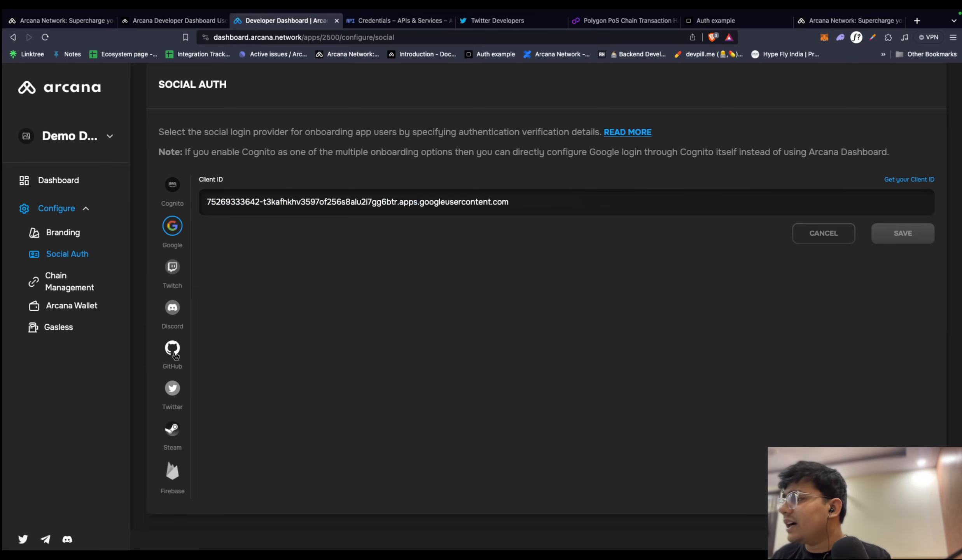
pyautogui.click(171, 401)
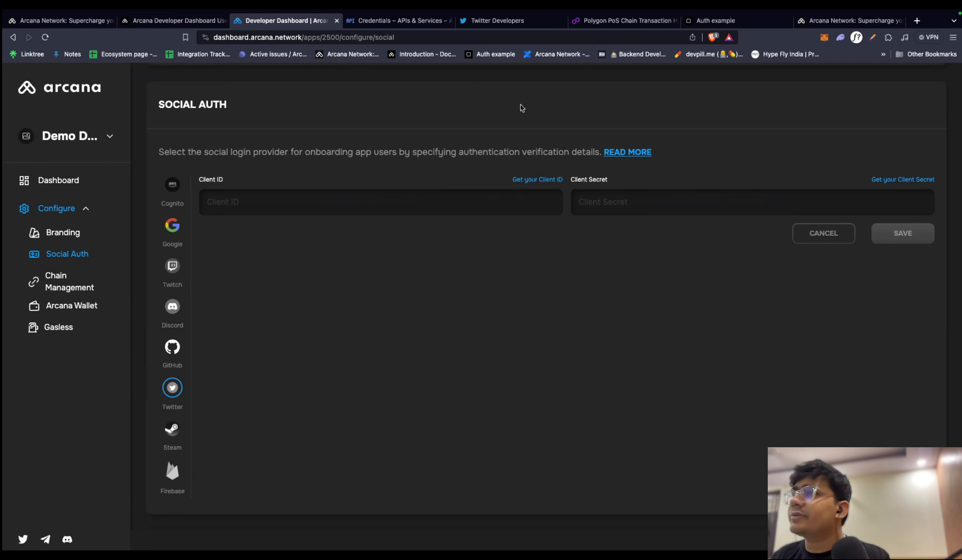
# - Regenerate the app's API key and secret in the Twitter Developer Portal, and return to the Twitter Client ID field in Arcana
pyautogui.click(505, 25)
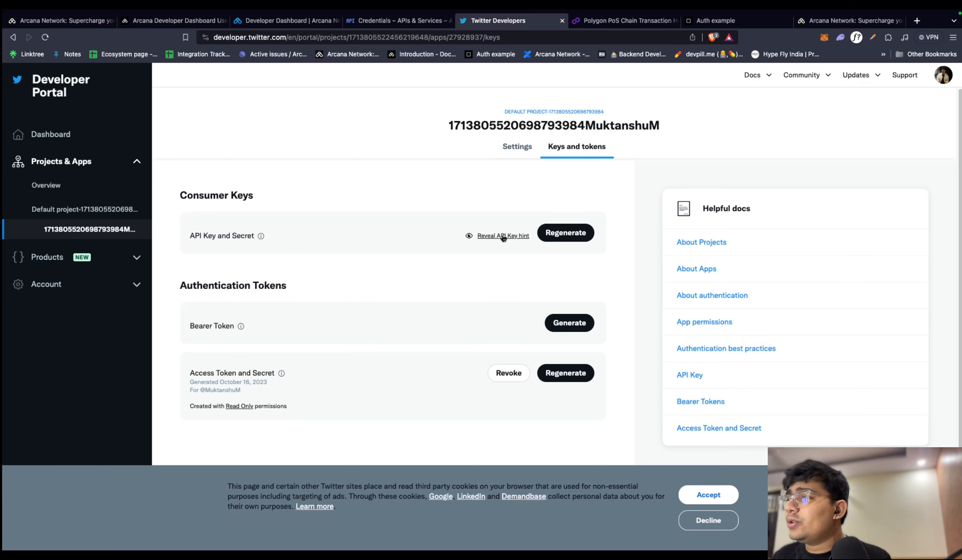
pyautogui.click(560, 232)
pyautogui.click(467, 349)
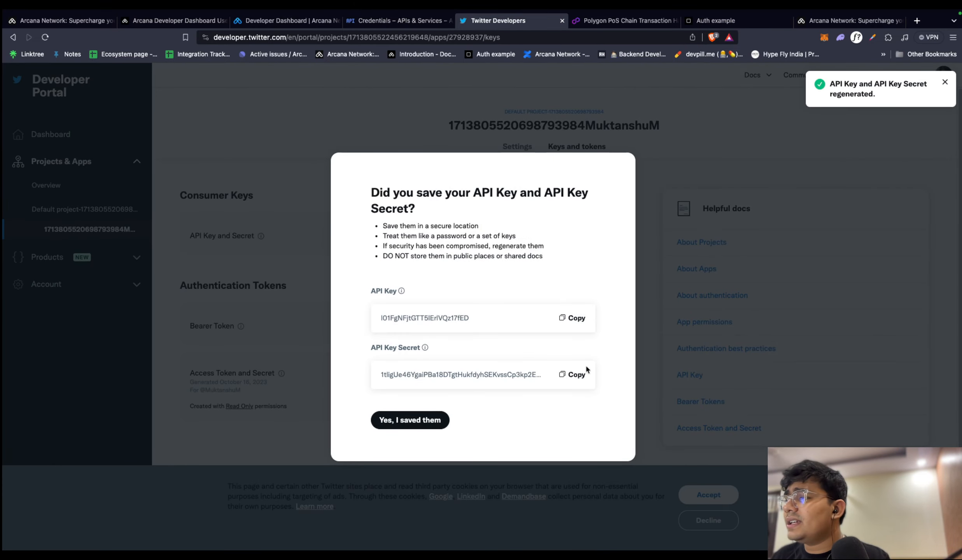
pyautogui.click(426, 421)
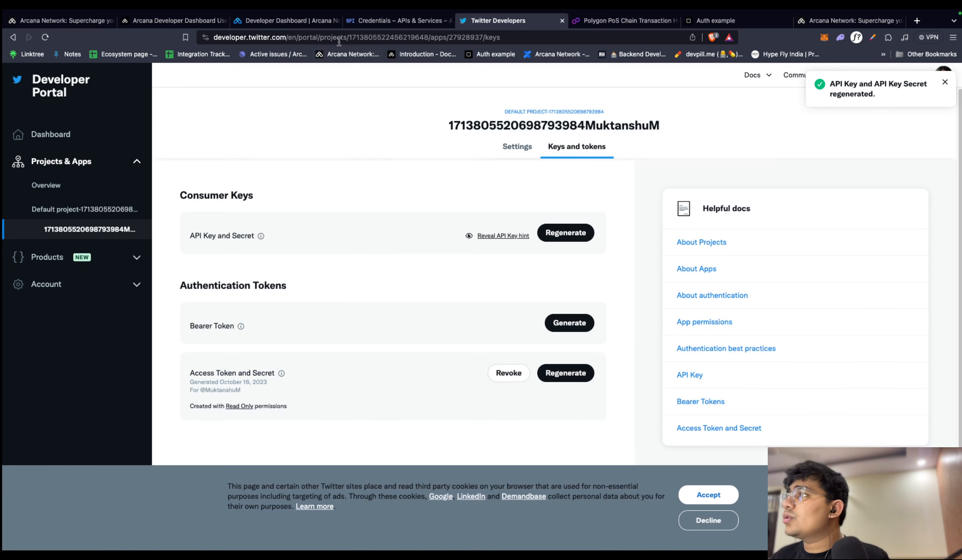
pyautogui.click(286, 20)
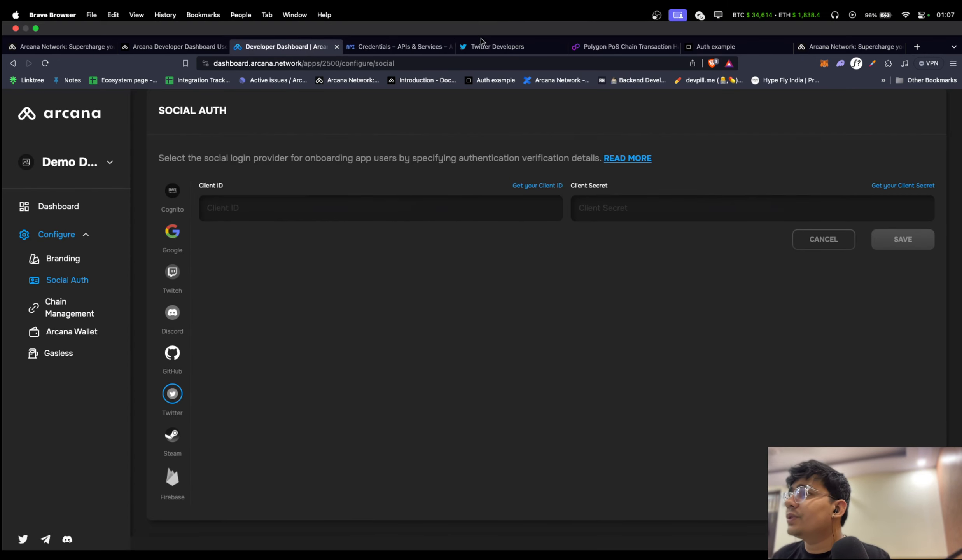
pyautogui.click(486, 20)
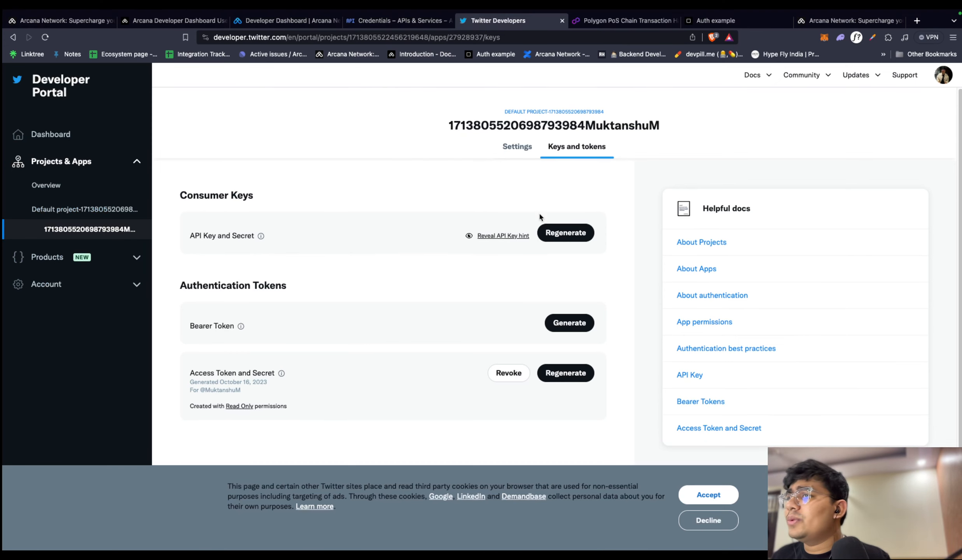
pyautogui.click(278, 26)
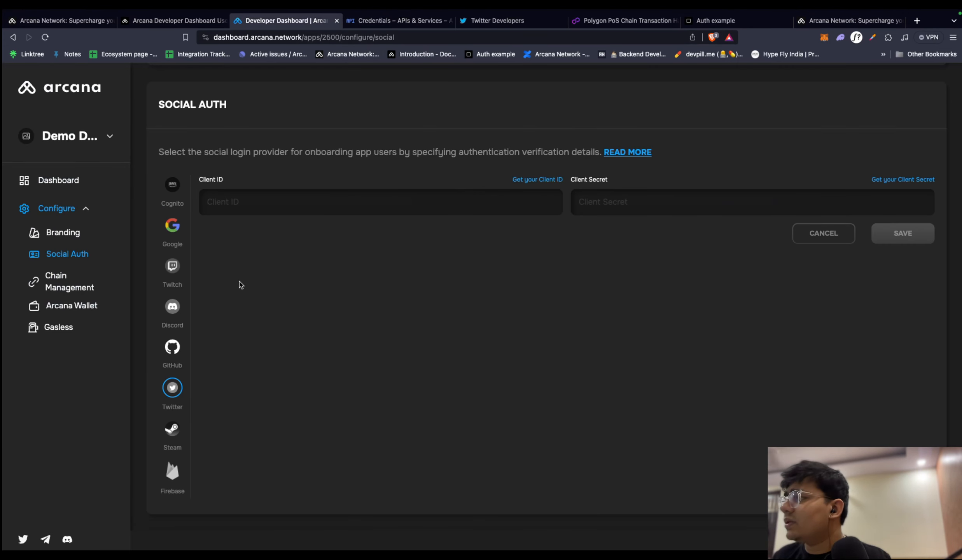
pyautogui.click(279, 198)
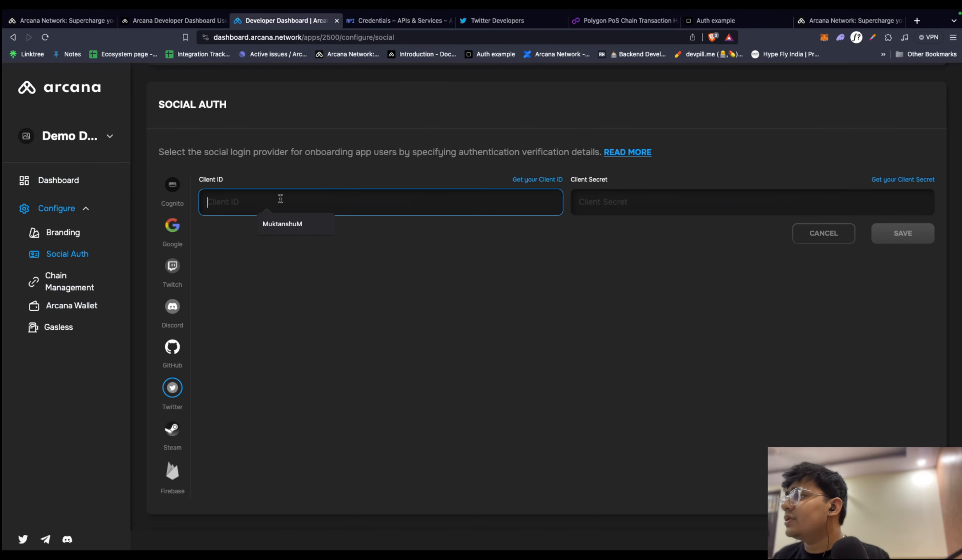
# - Regenerate the app's API key and secret again in the Twitter Developer Portal and copy the API key
pyautogui.click(497, 20)
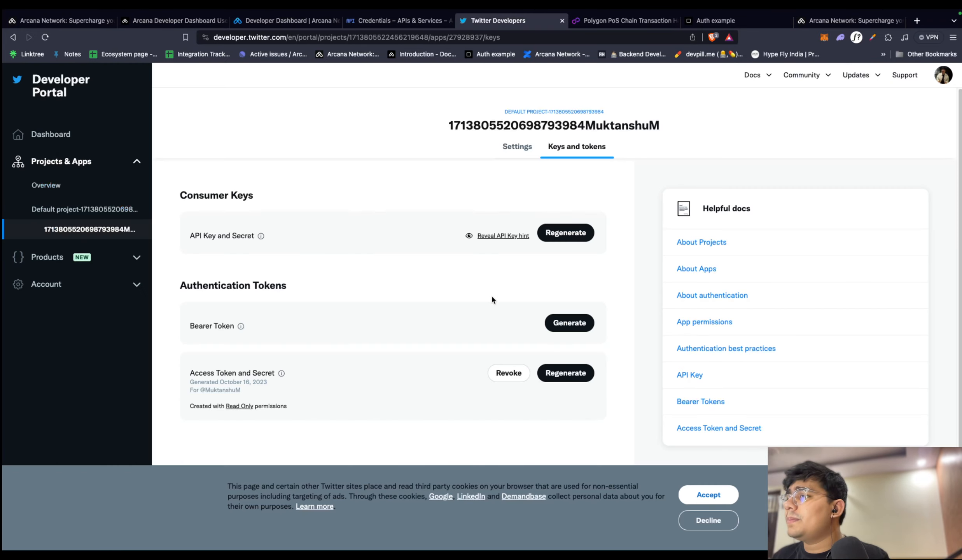
pyautogui.click(567, 236)
pyautogui.click(435, 345)
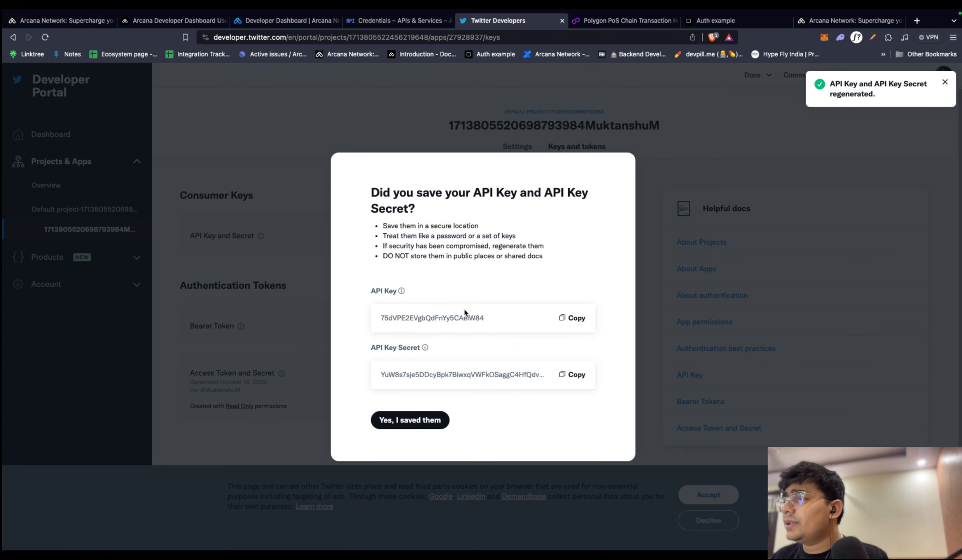
pyautogui.click(568, 317)
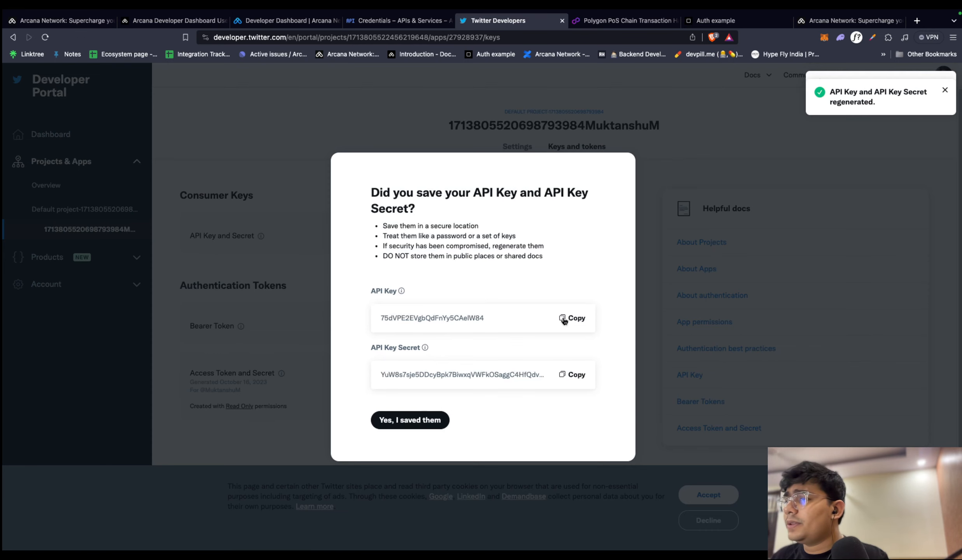
# - Return to Arcana's Twitter settings and paste the copied Twitter API key into the Client Secret field, leaving Client ID empty
pyautogui.click(362, 45)
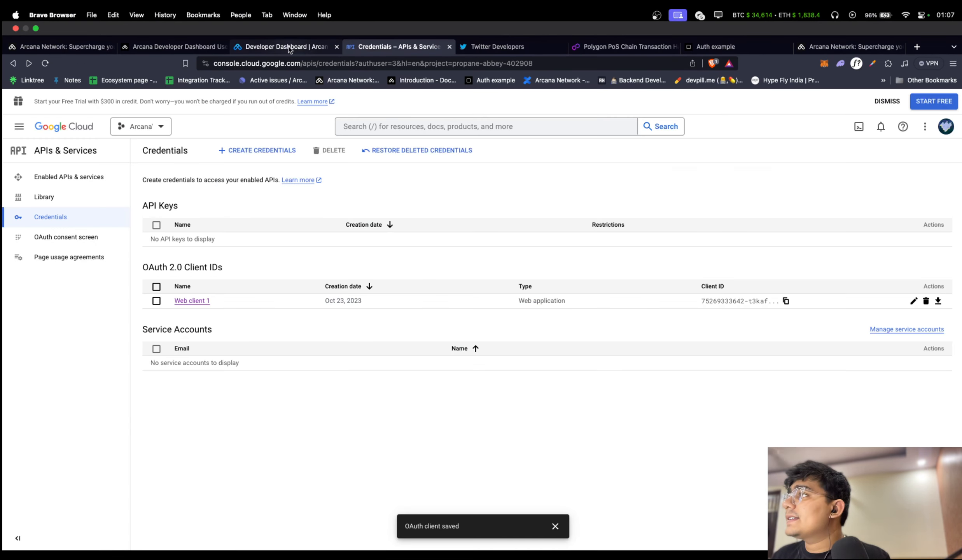
pyautogui.click(287, 46)
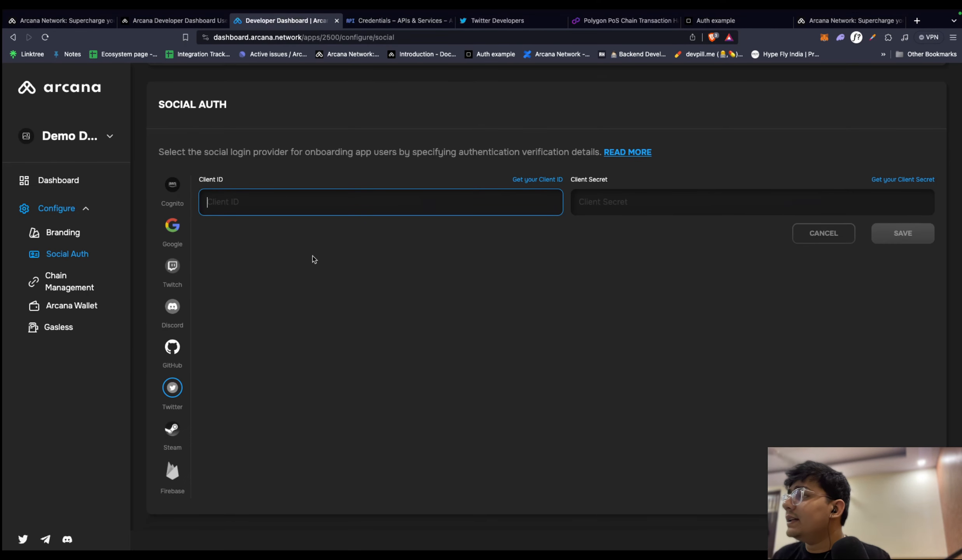
pyautogui.click(368, 206)
pyautogui.press('super+v')
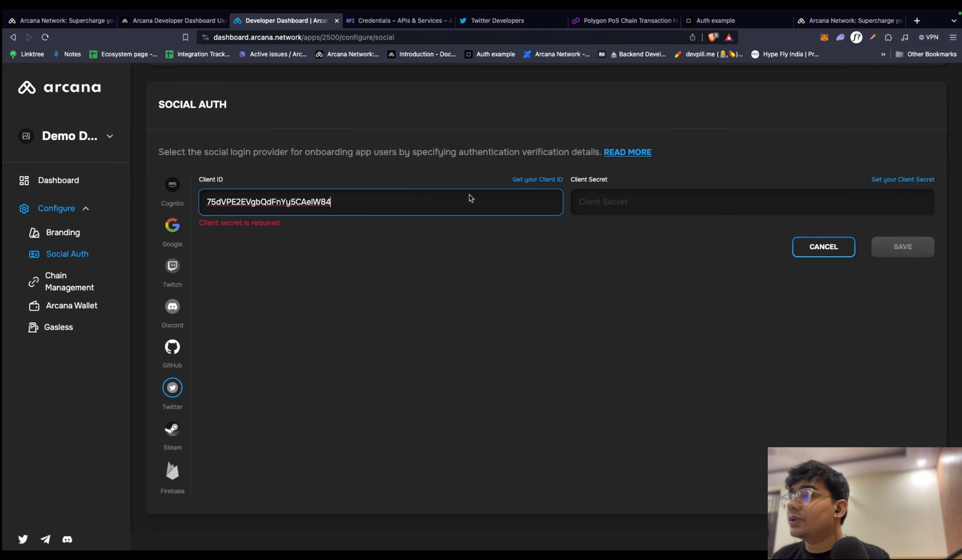
pyautogui.press('super+z')
pyautogui.click(573, 213)
pyautogui.press('super+v')
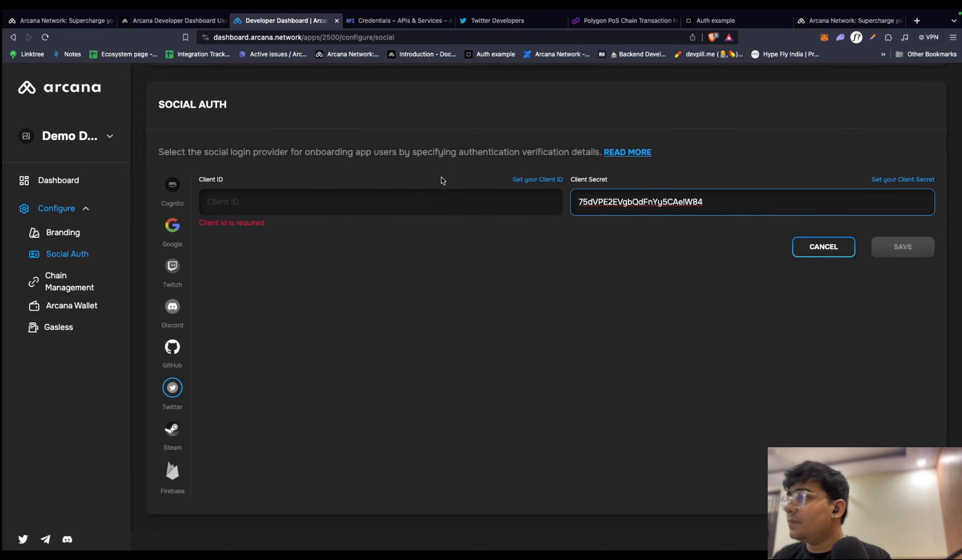
# - Copy the API key secret from the Twitter Developer Portal into Arcana's Twitter Client ID field and save the credentials
pyautogui.click(432, 22)
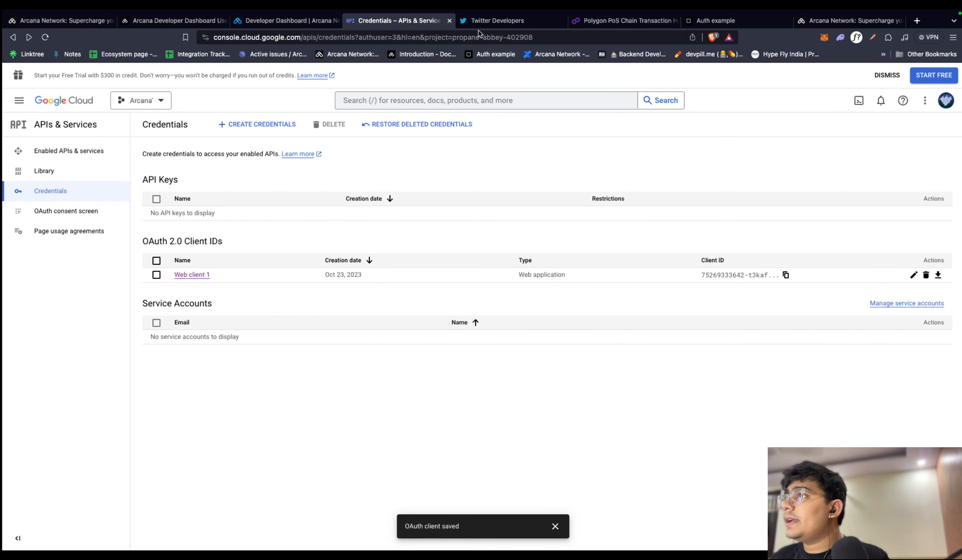
pyautogui.click(491, 20)
pyautogui.click(574, 375)
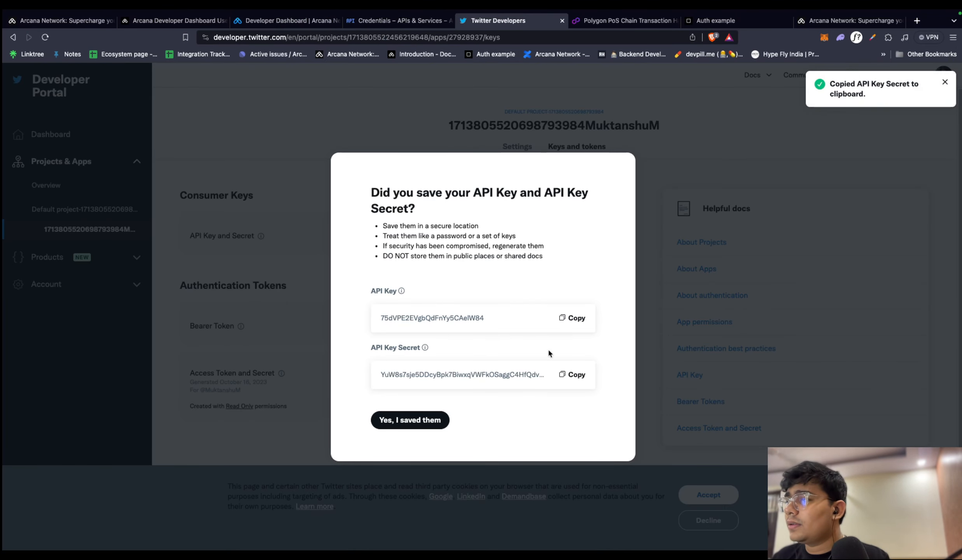
pyautogui.click(285, 22)
pyautogui.click(313, 202)
pyautogui.press('super+v')
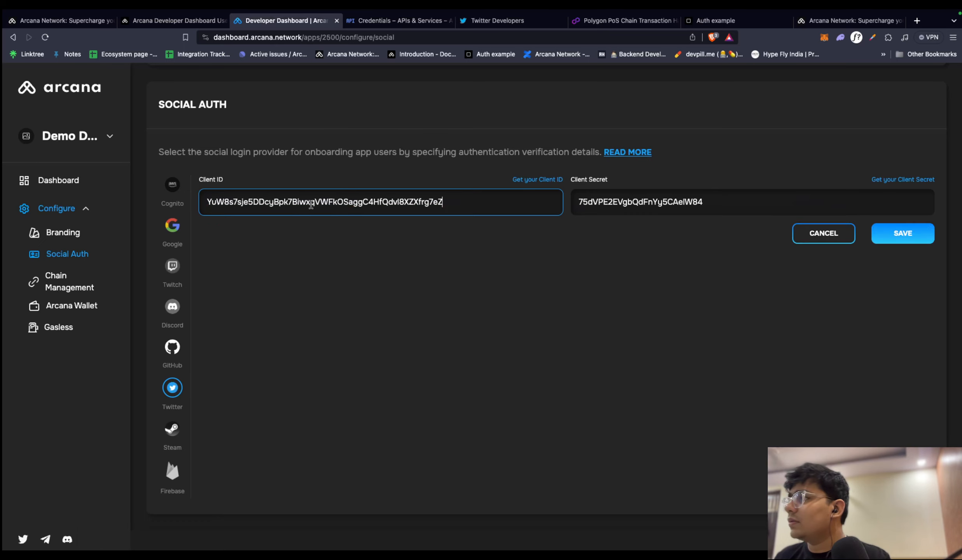
pyautogui.click(899, 234)
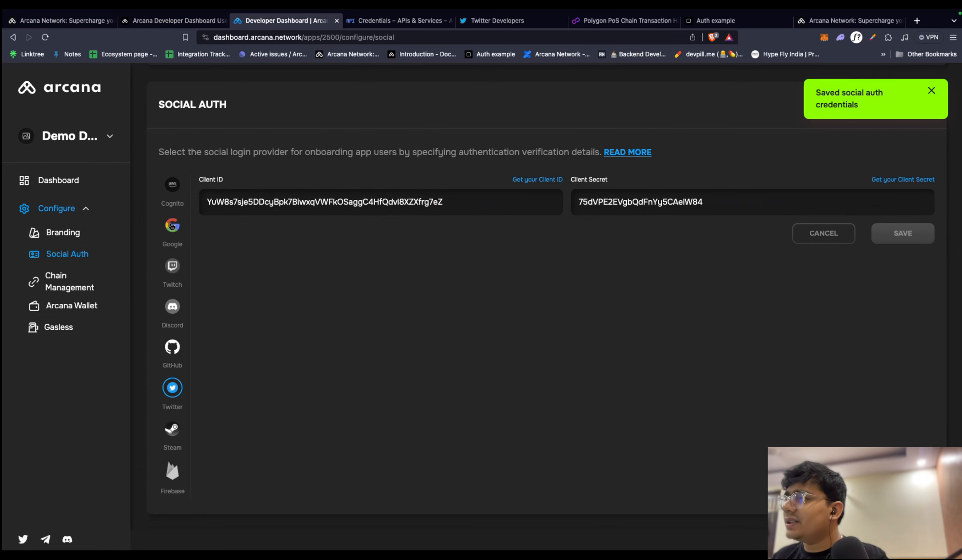
pyautogui.click(172, 226)
pyautogui.click(169, 414)
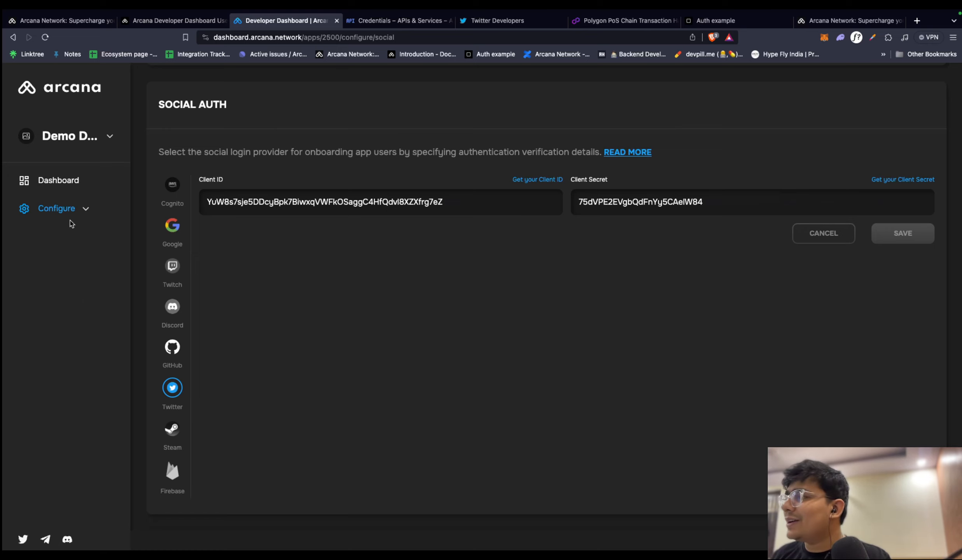
# - Add a gas tank named Test Gas Contract on the Polygon Mumbai network in the Gasless settings and sign the Biconomy request
pyautogui.moveTo(66, 210)
pyautogui.click(55, 326)
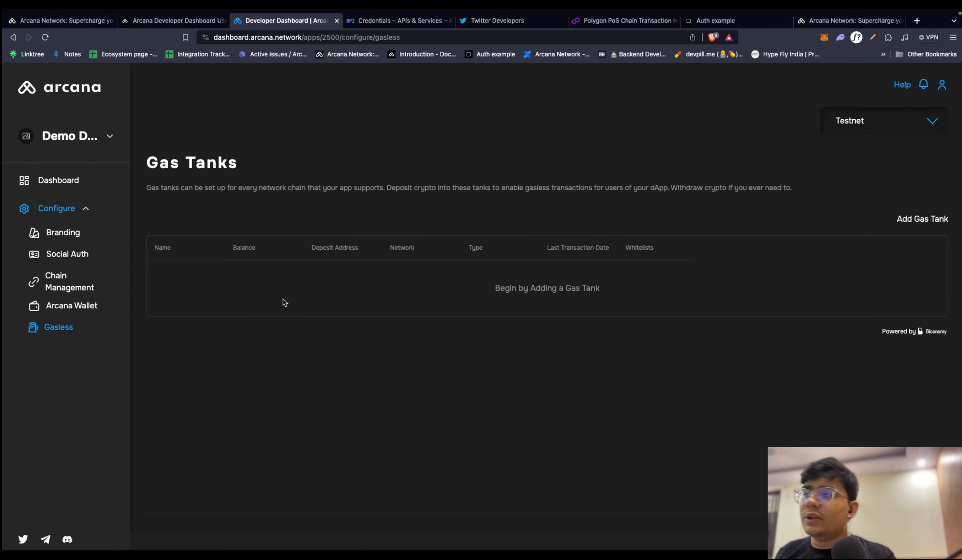
pyautogui.click(927, 218)
pyautogui.click(460, 301)
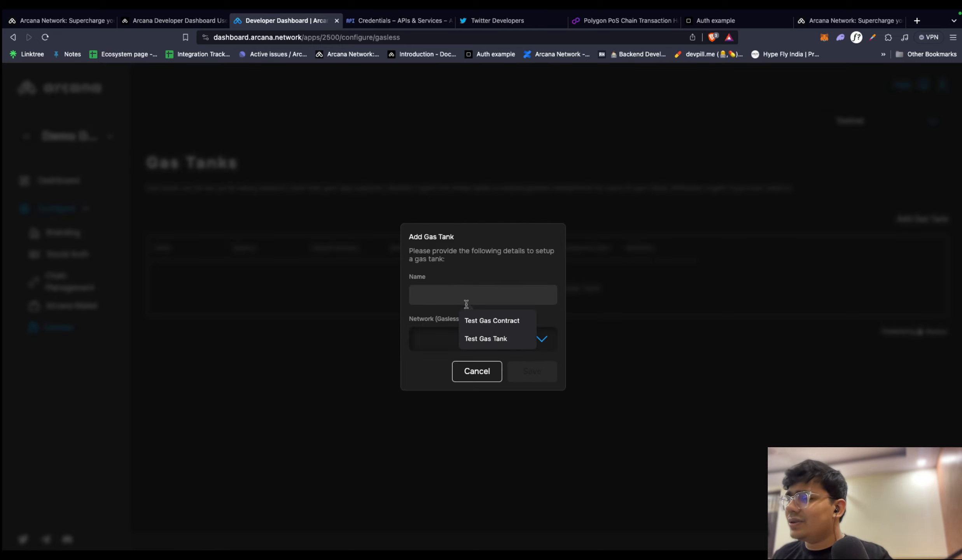
pyautogui.click(482, 319)
pyautogui.click(474, 337)
pyautogui.click(470, 365)
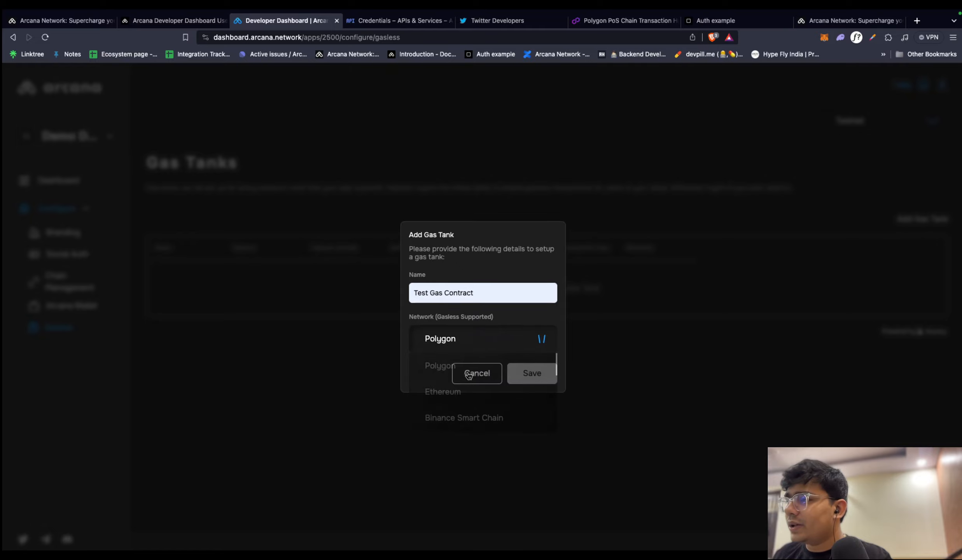
pyautogui.scroll(-3, 472, 391)
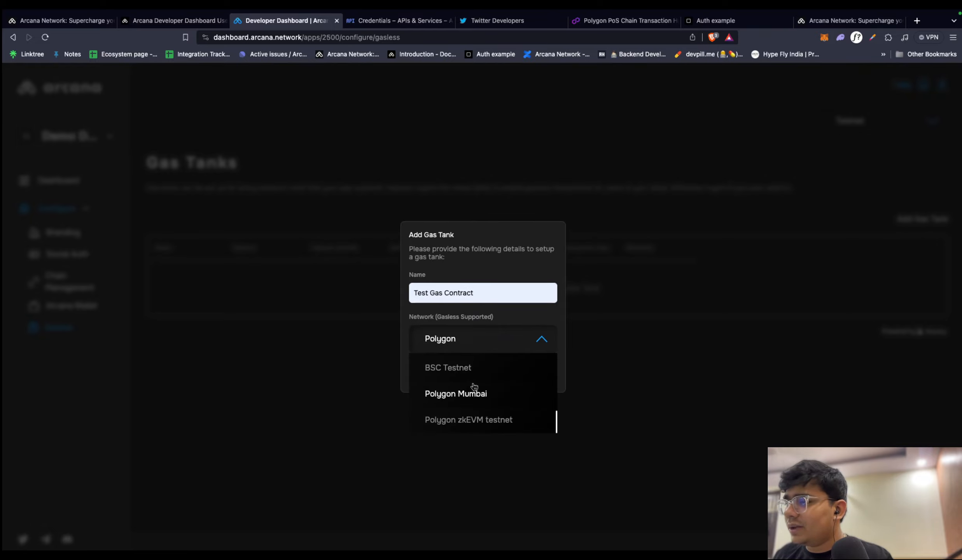
pyautogui.click(472, 391)
pyautogui.click(526, 374)
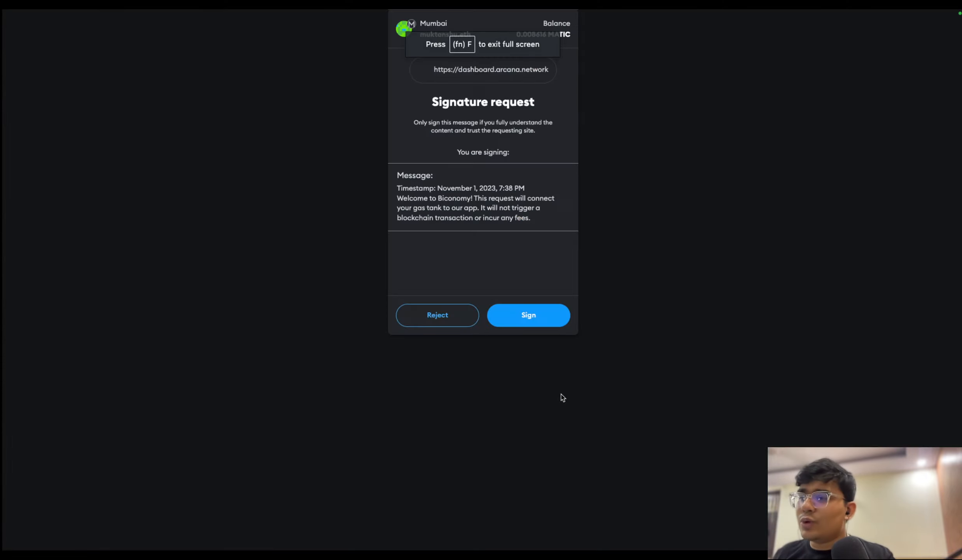
pyautogui.click(540, 316)
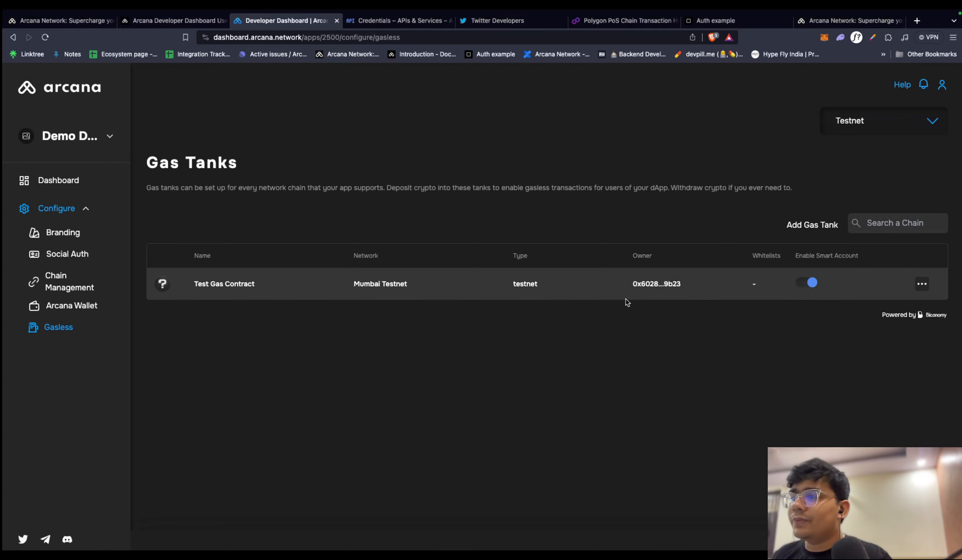
# - Open the Test Gas Contract tank's whitelist and copy the interacted-with contract address from the Polygonscan transaction
pyautogui.click(922, 285)
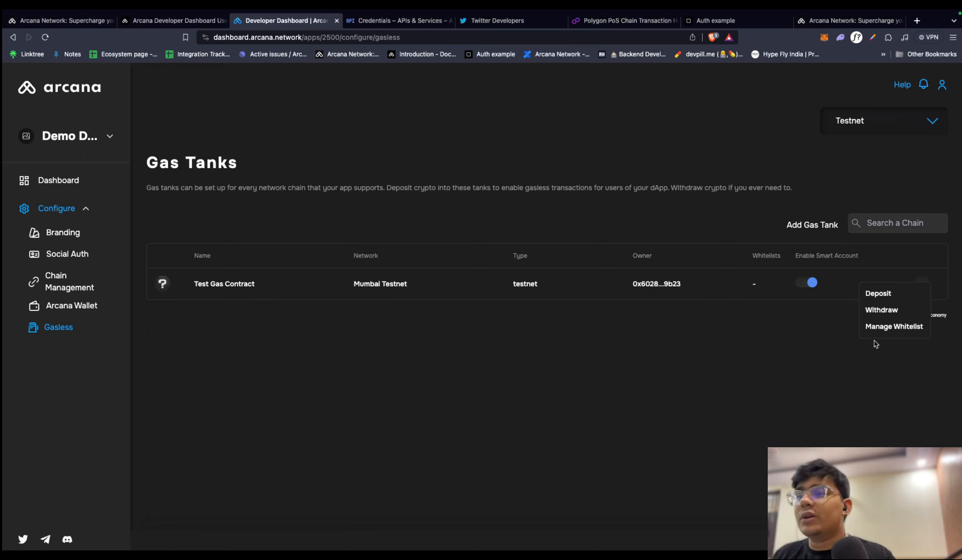
pyautogui.click(884, 328)
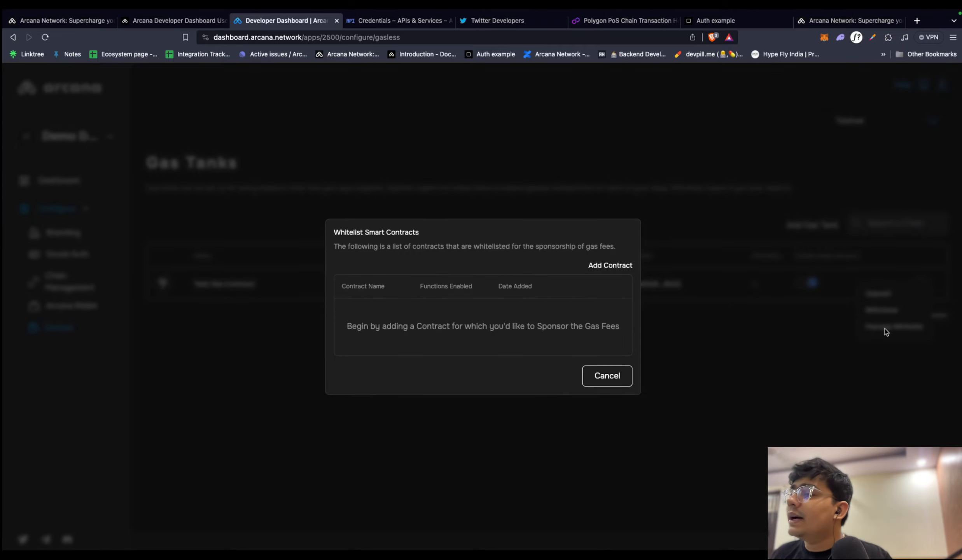
pyautogui.click(600, 23)
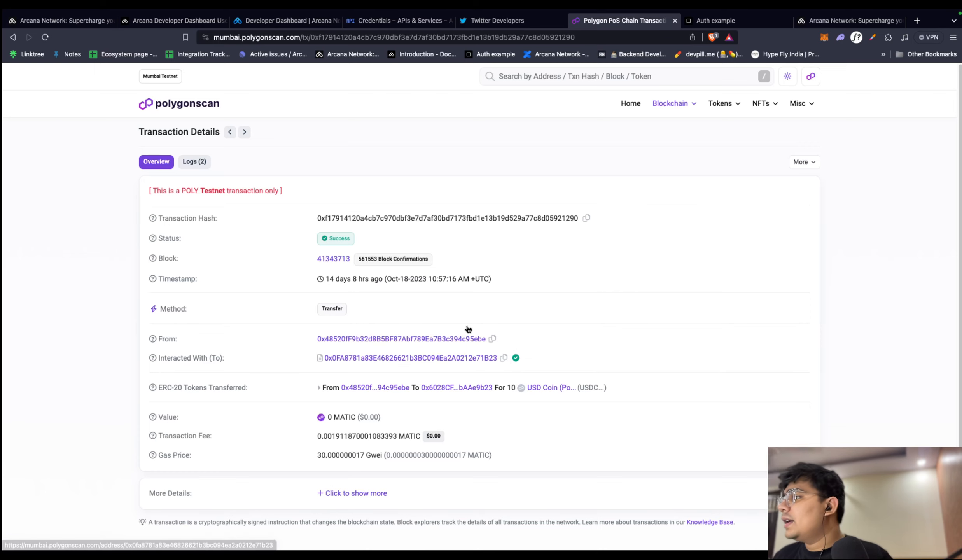
pyautogui.click(239, 21)
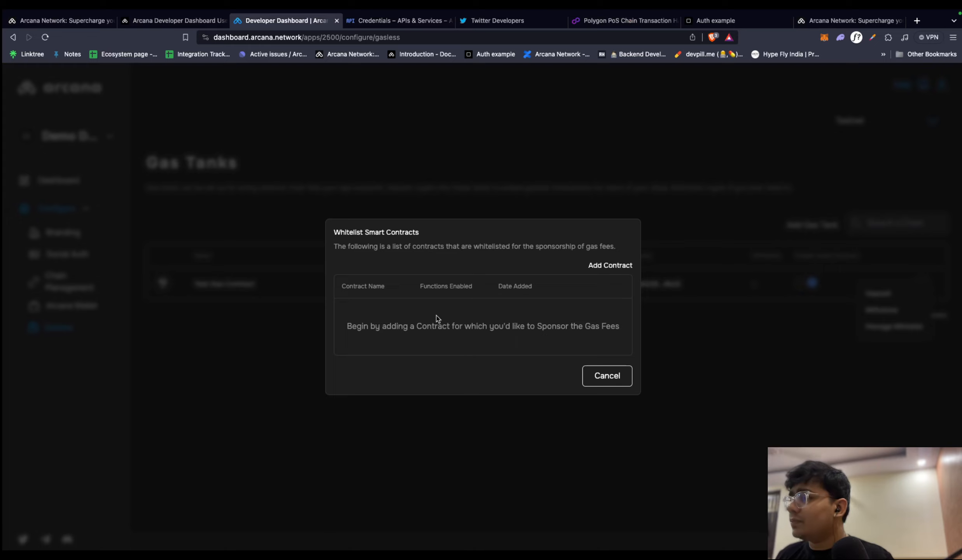
# - Start a whitelist contract named Test Gas Contract with address 0x0FA8781a83E46826621b3BC094Ea2A0212e71B23 and fetch its ABI
pyautogui.click(609, 265)
pyautogui.click(406, 260)
pyautogui.click(400, 281)
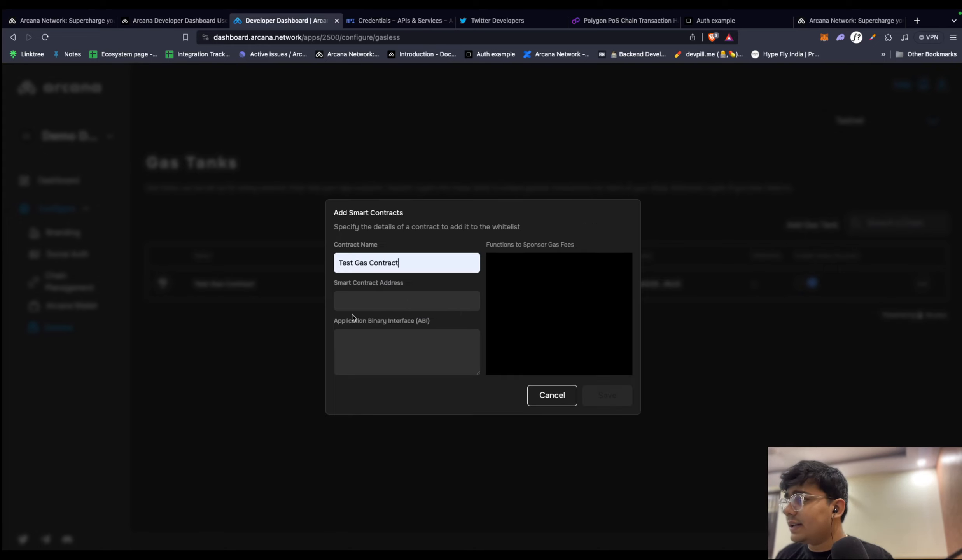
pyautogui.click(381, 294)
pyautogui.press('super+v')
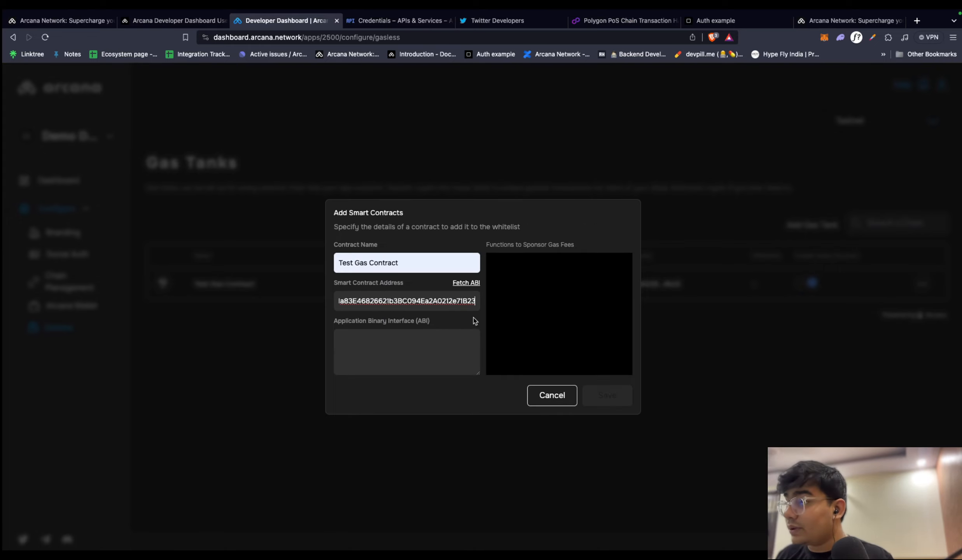
pyautogui.click(473, 284)
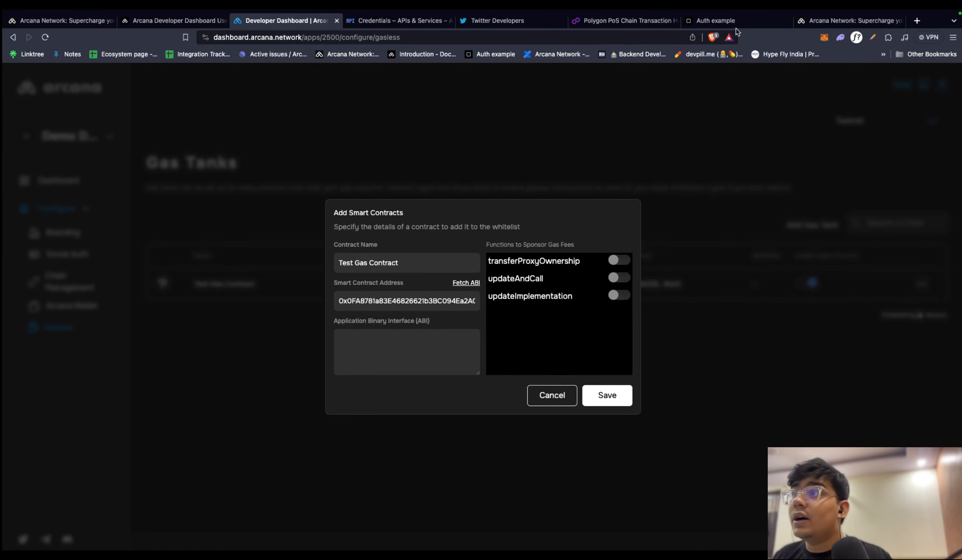
# - On Polygonscan, open the interacted-with contract, follow its proxy to the implementation contract, and copy that contract's address
pyautogui.click(622, 20)
pyautogui.scroll(-3, 456, 341)
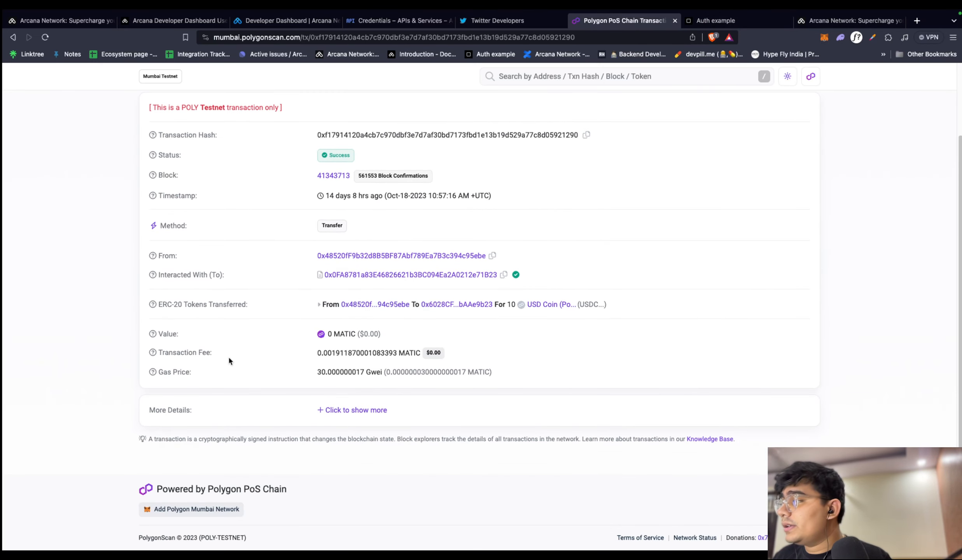
pyautogui.scroll(1, 234, 352)
pyautogui.scroll(-1, 256, 262)
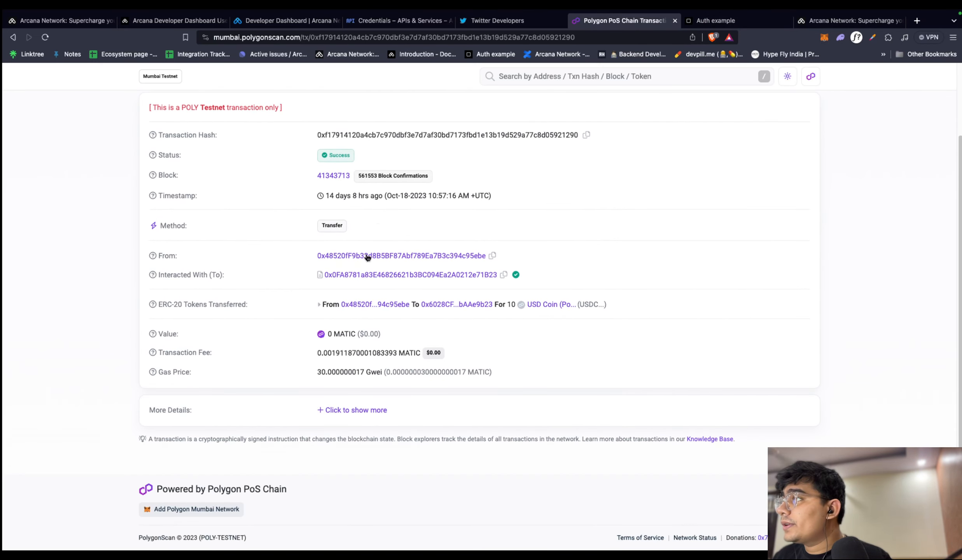
pyautogui.click(365, 275)
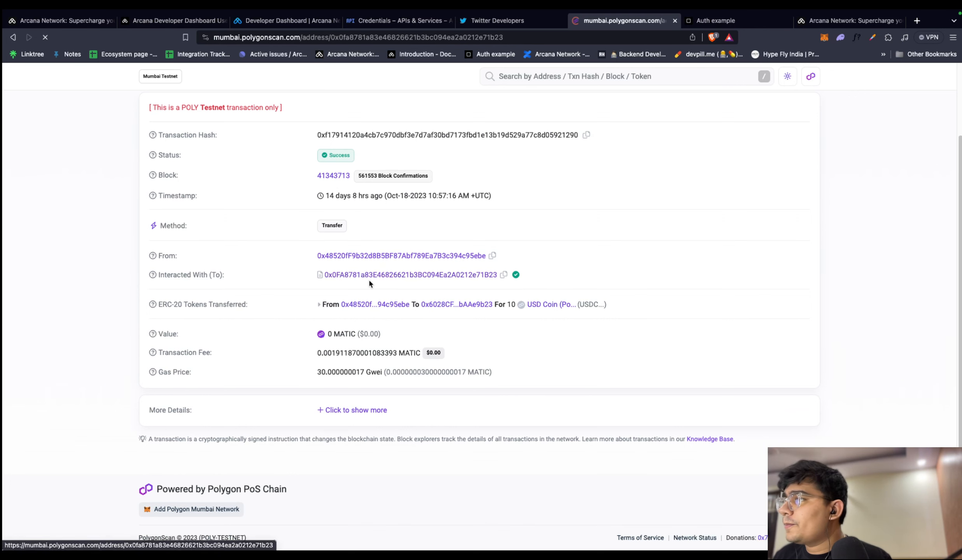
pyautogui.click(365, 294)
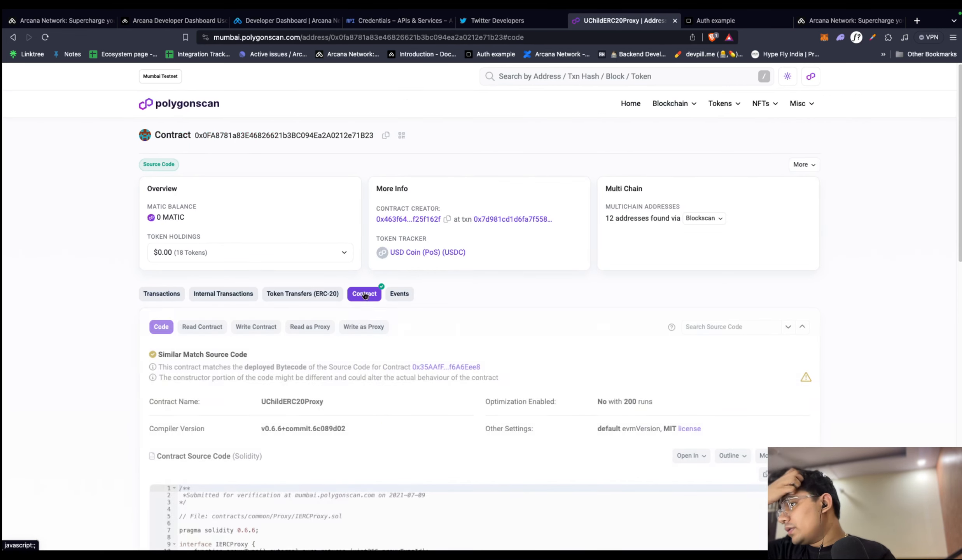
pyautogui.click(313, 328)
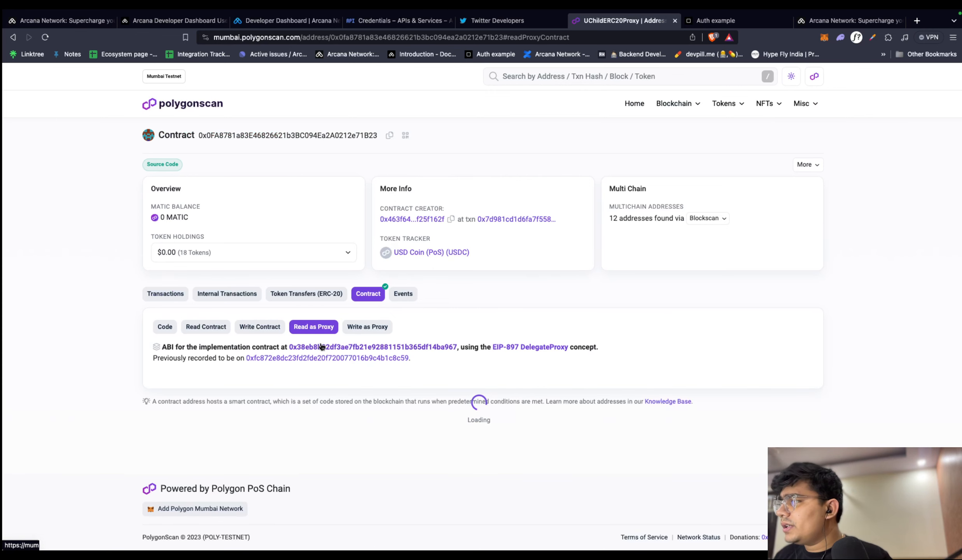
pyautogui.click(321, 346)
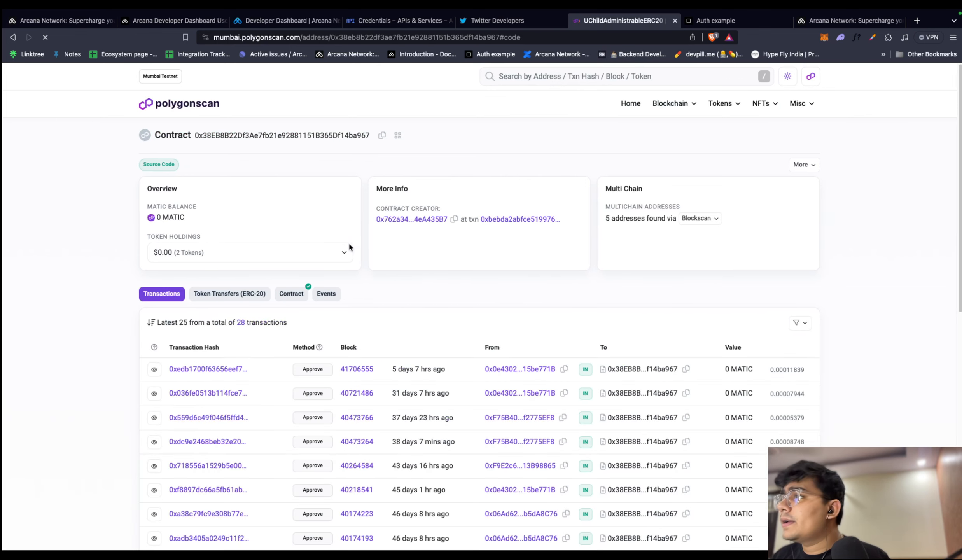
pyautogui.scroll(5, 379, 265)
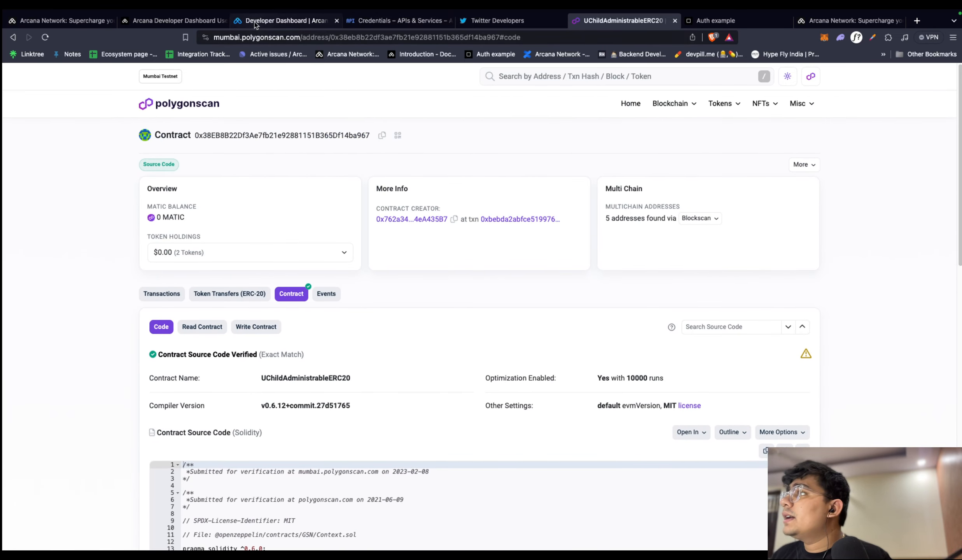
# - Replace the smart contract address in Arcana with 0x38EB8B22Df3Ae7fb21e92881151B365Df14ba967 and fetch its ABI
pyautogui.click(288, 21)
pyautogui.doubleClick(396, 302)
pyautogui.press('super+v')
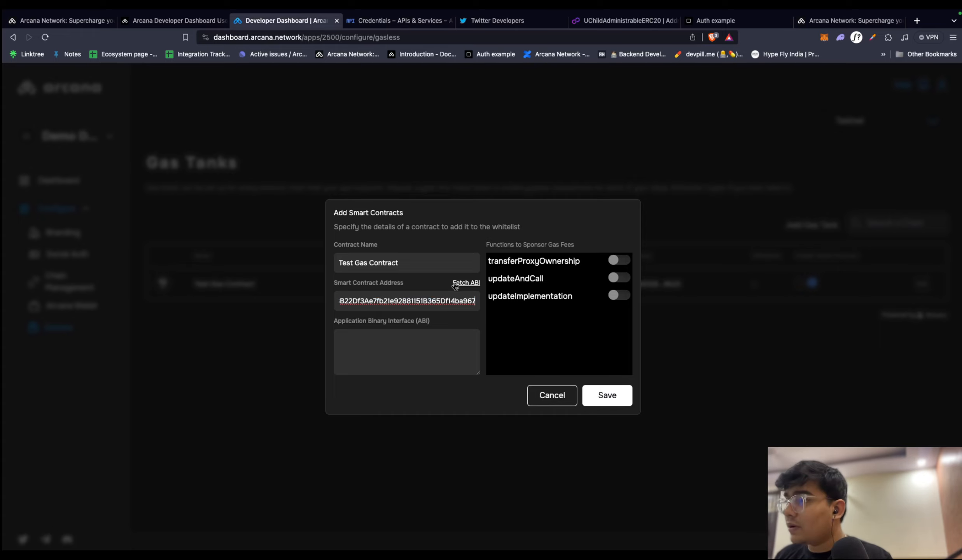
pyautogui.click(466, 283)
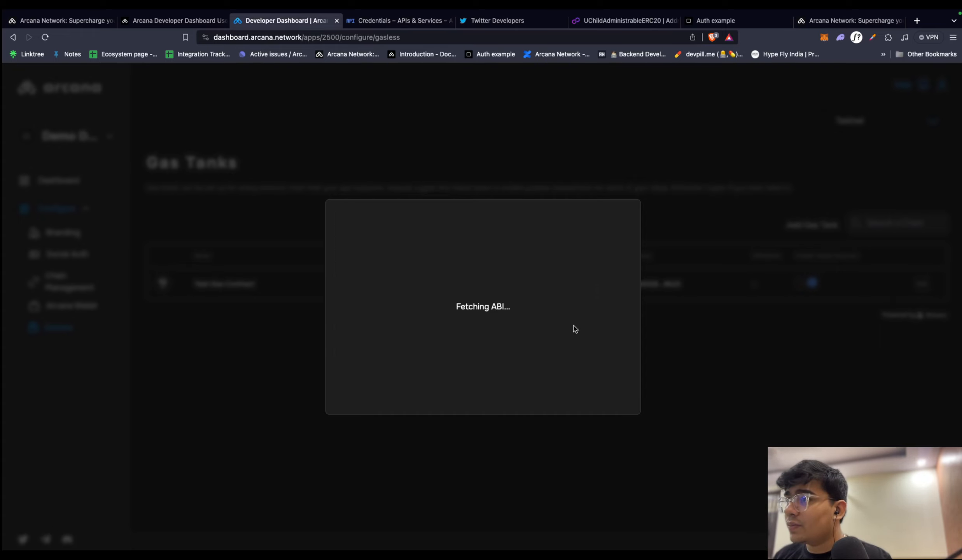
# - Enable gas sponsorship for the approve, approveWithAuthorization and blacklist functions and save the whitelisted contract
pyautogui.scroll(-3, 575, 294)
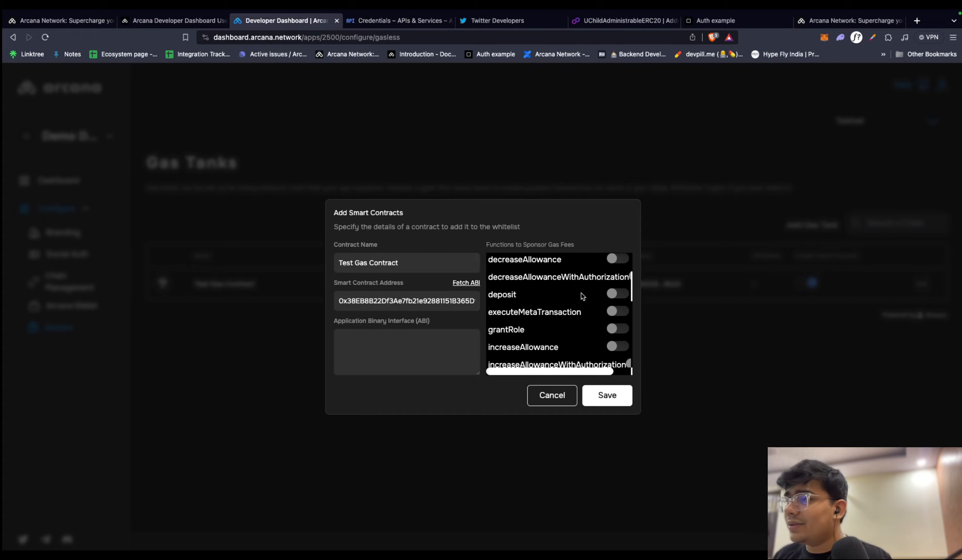
pyautogui.scroll(3, 581, 293)
pyautogui.click(618, 260)
pyautogui.click(618, 277)
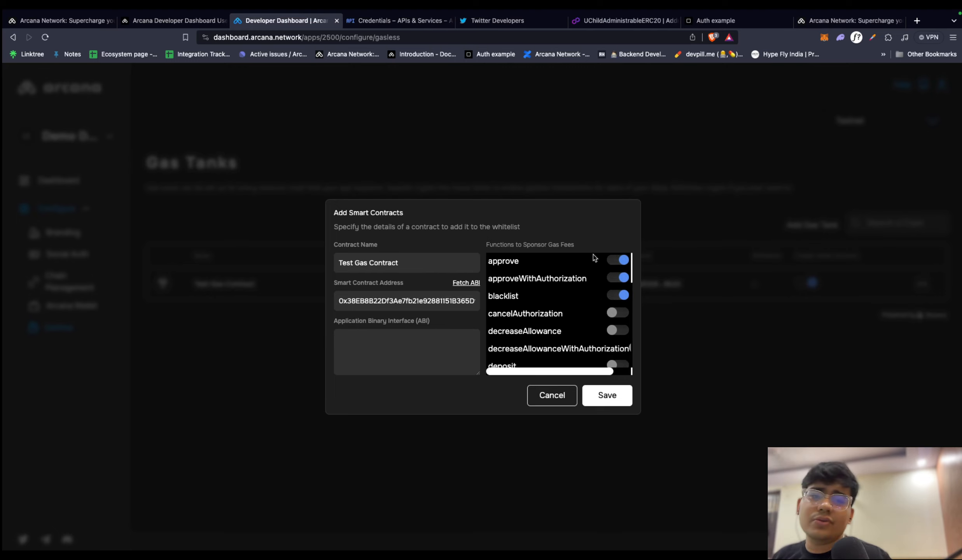
pyautogui.click(592, 405)
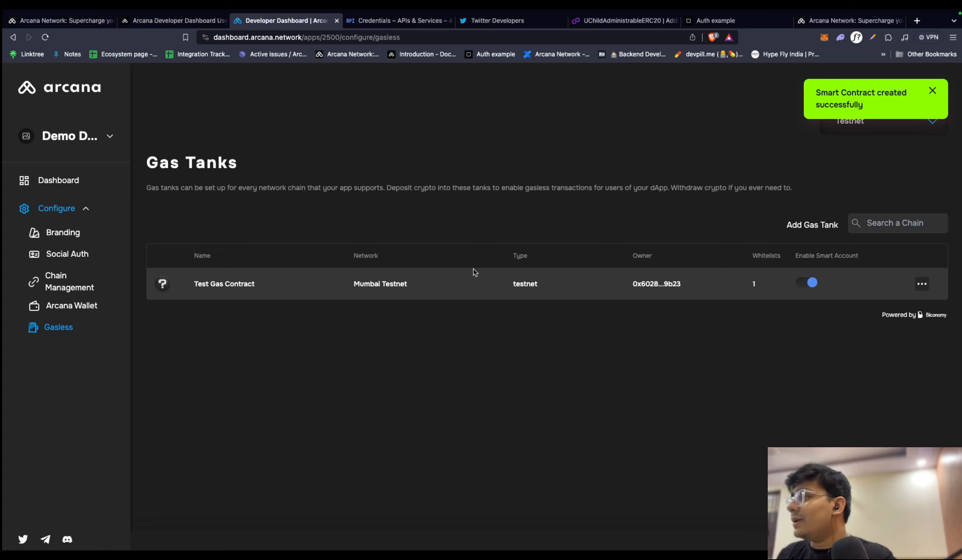
pyautogui.click(61, 208)
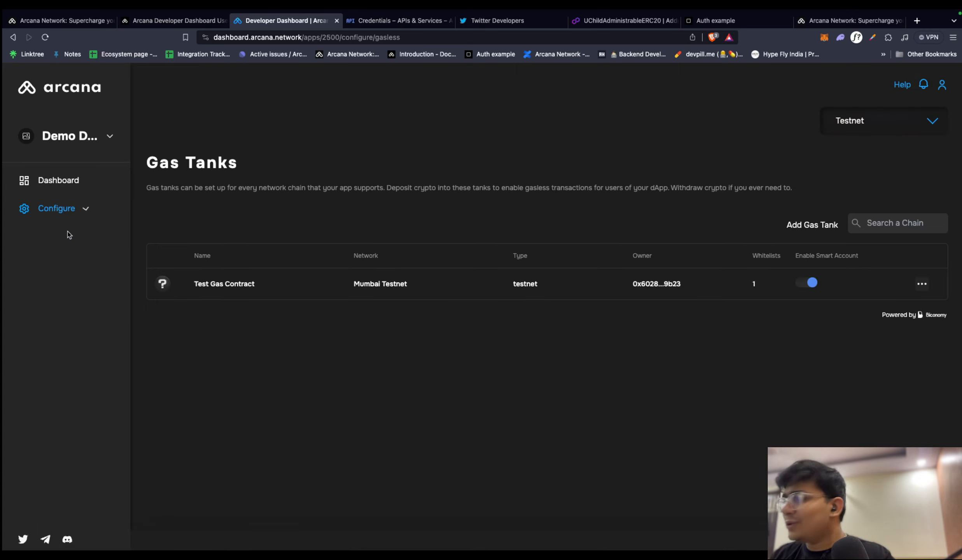
# - From the app's dashboard, switch it to Mainnet by copying the existing Testnet config, and proceed to configure the keyspace
pyautogui.click(49, 210)
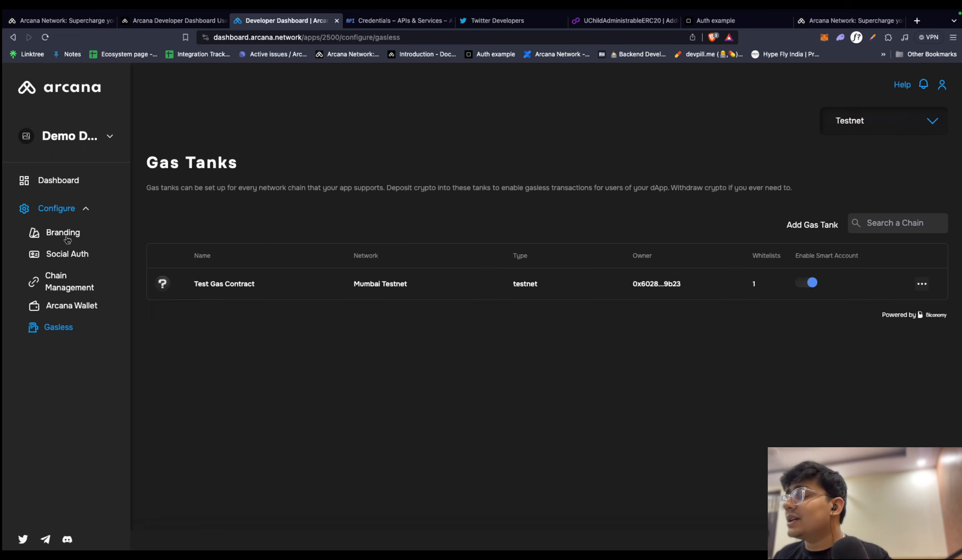
pyautogui.click(56, 180)
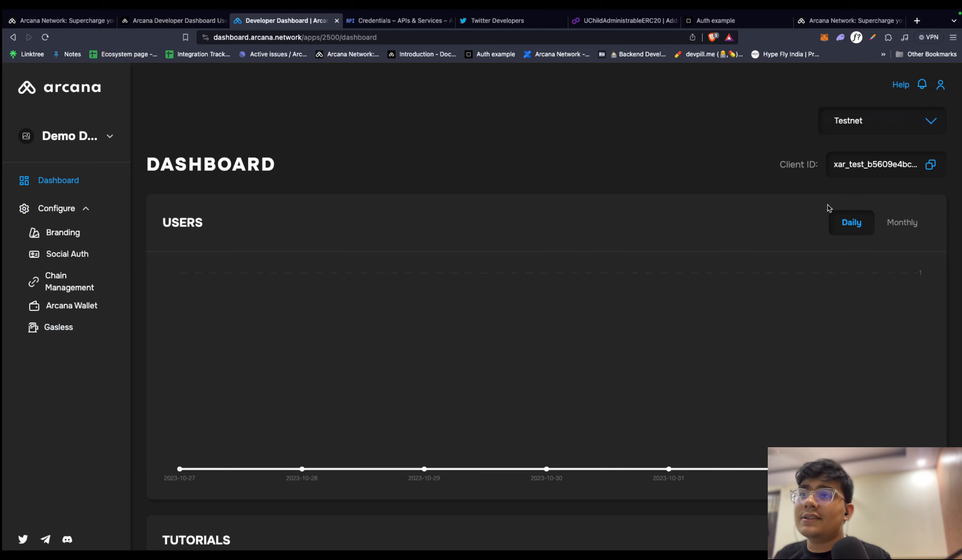
pyautogui.click(888, 122)
pyautogui.click(840, 168)
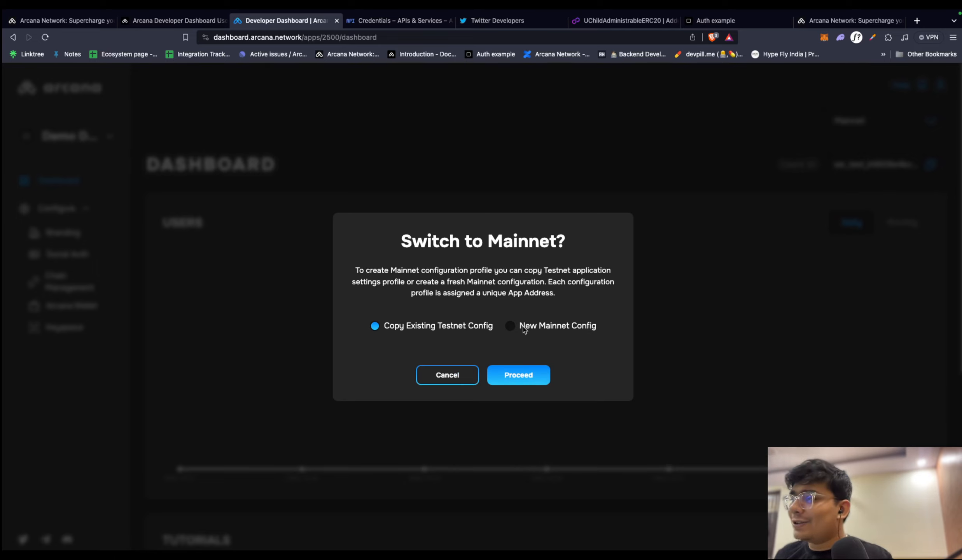
pyautogui.click(519, 374)
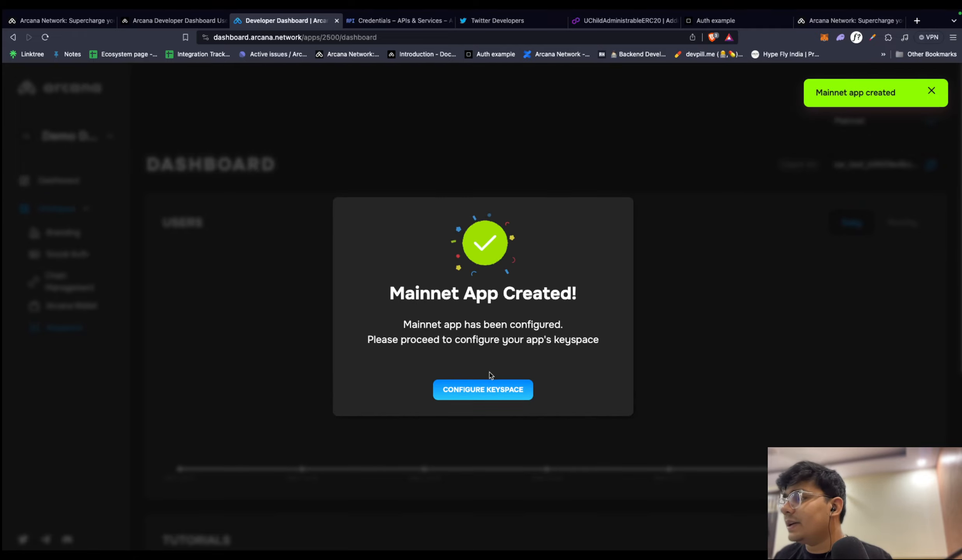
pyautogui.click(480, 394)
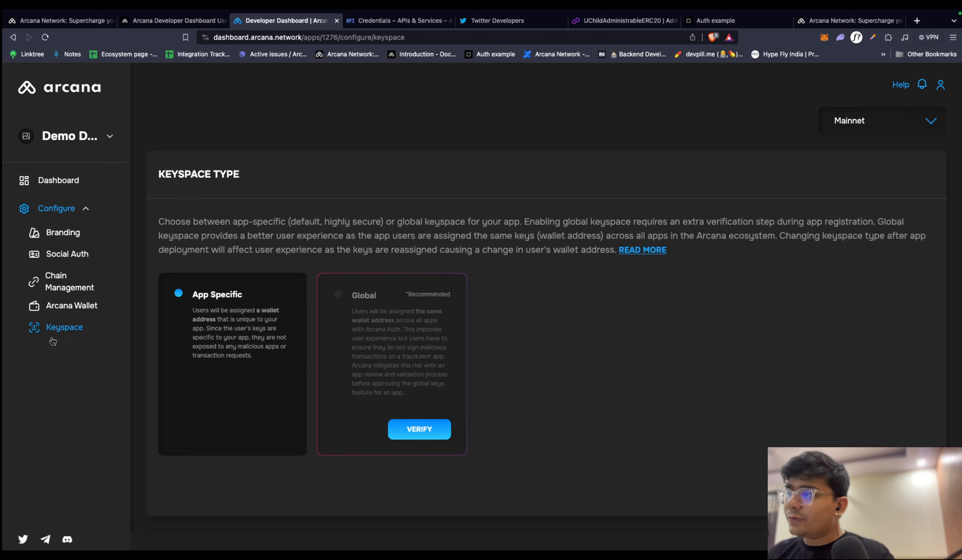
# - Open the verification form for the Global keyspace, review its company, contact and project fields, and cancel it without submitting
pyautogui.click(410, 430)
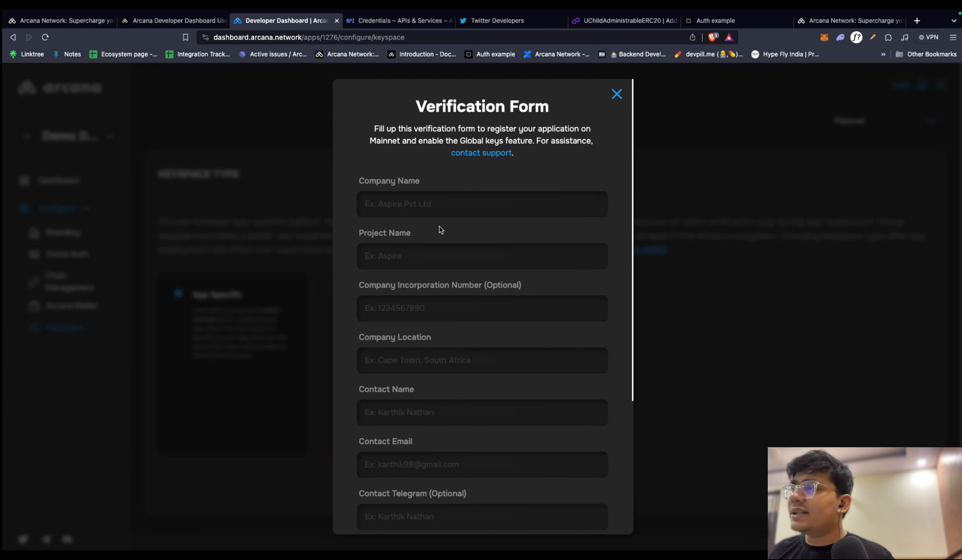
pyautogui.scroll(-5, 475, 184)
pyautogui.scroll(5, 481, 223)
pyautogui.click(482, 216)
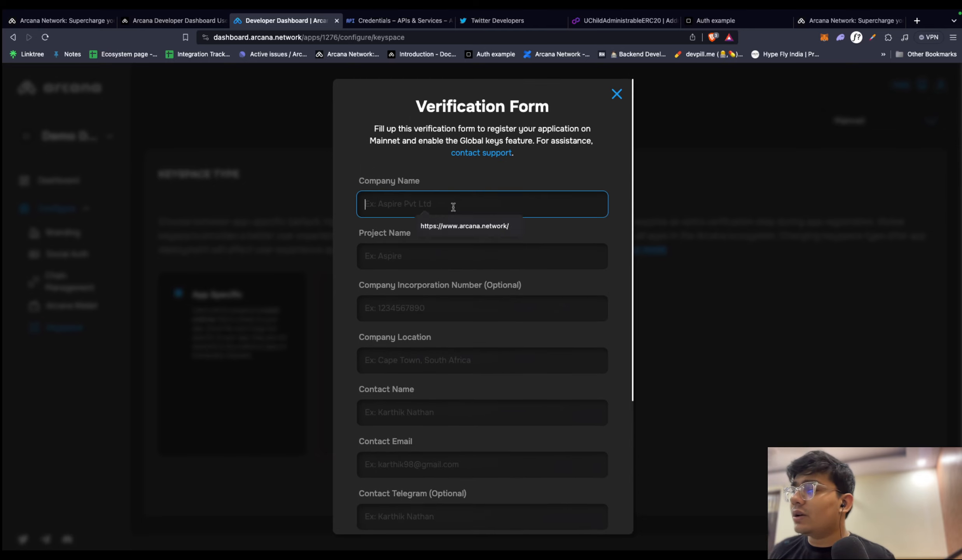
pyautogui.click(425, 253)
pyautogui.click(457, 207)
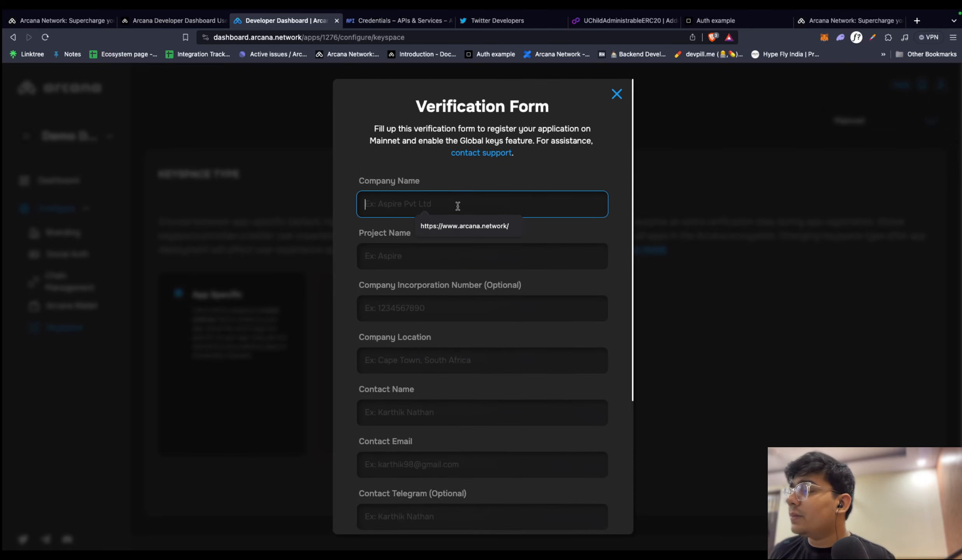
pyautogui.click(419, 188)
pyautogui.scroll(-1, 420, 188)
pyautogui.click(419, 187)
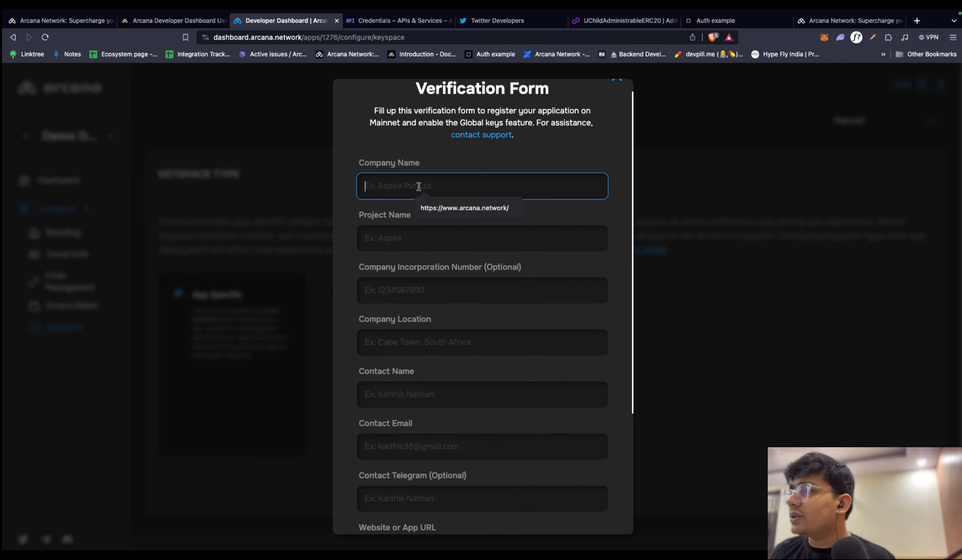
pyautogui.click(380, 239)
pyautogui.scroll(-2, 420, 218)
pyautogui.click(421, 217)
pyautogui.scroll(-3, 412, 233)
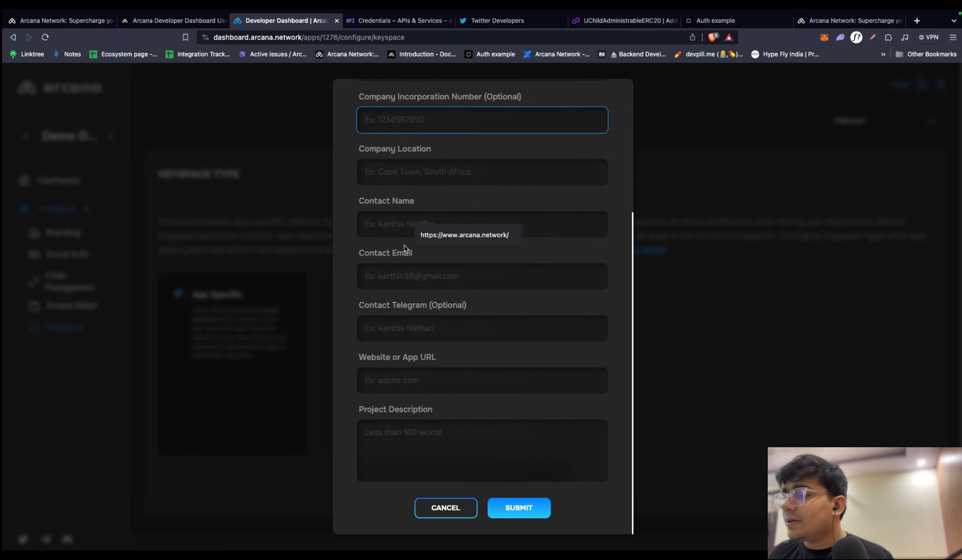
pyautogui.click(441, 504)
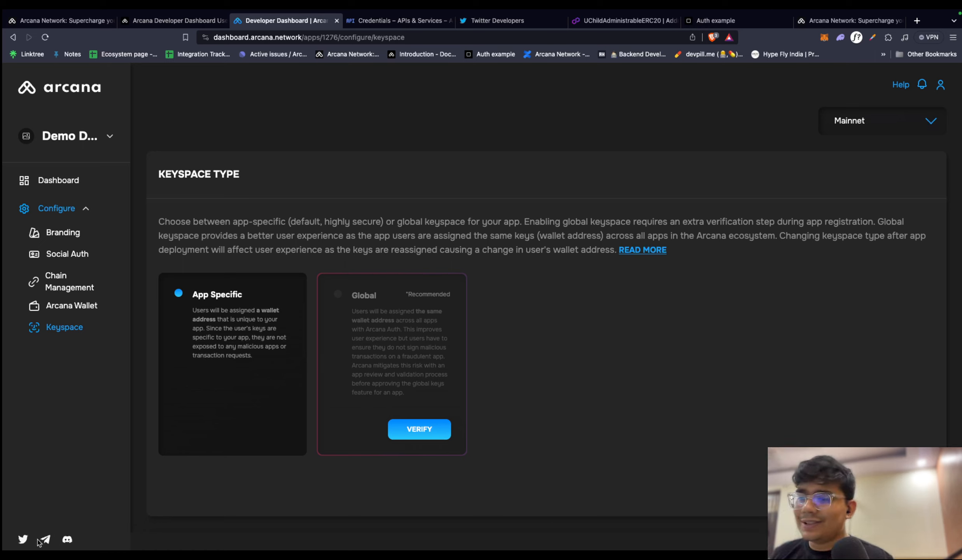
# - Return to the overview of all apps and examine the estimated cost and monthly active users
pyautogui.click(65, 81)
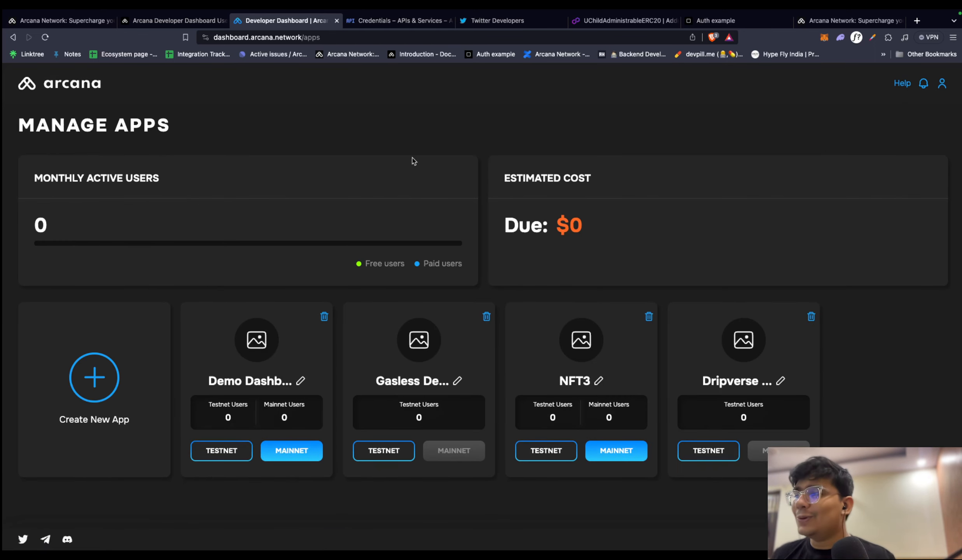
pyautogui.moveTo(555, 226); pyautogui.dragTo(586, 223)
pyautogui.click(643, 168)
pyautogui.doubleClick(439, 215)
pyautogui.click(286, 250)
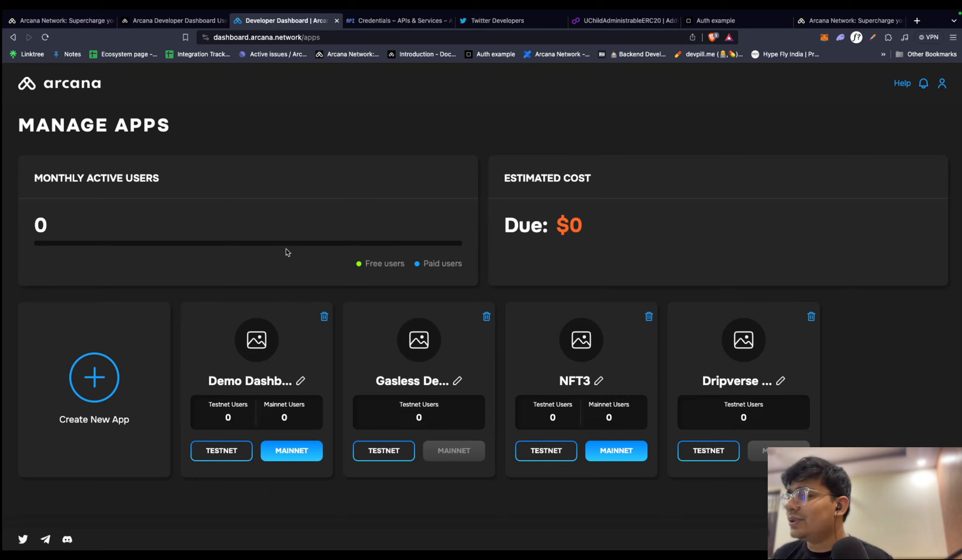